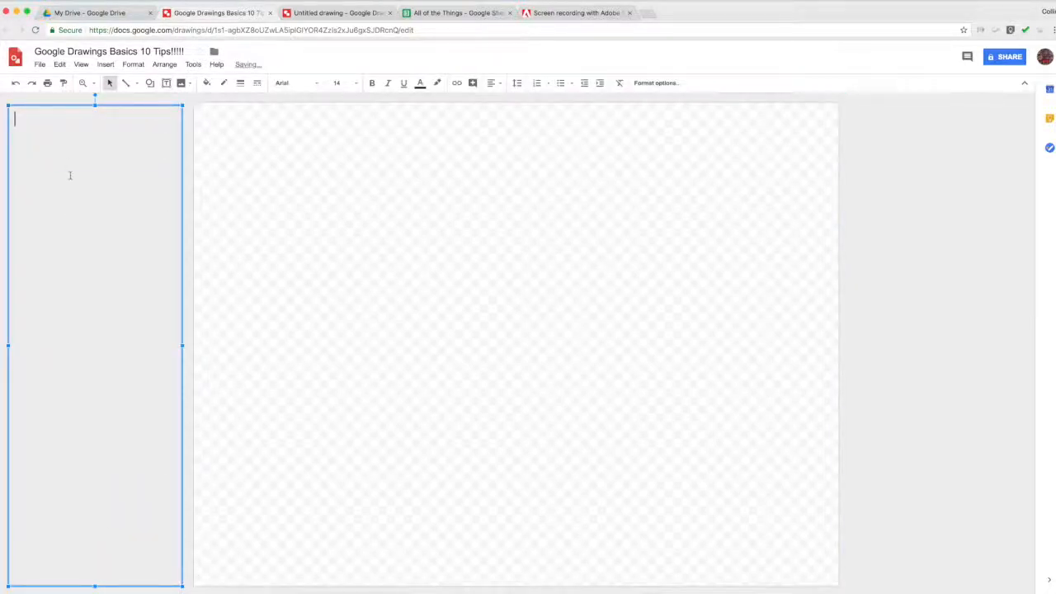
Step: Enter "Background" as the first item of a numbered list in the text box beside the canvas
type("1. Backgraound")
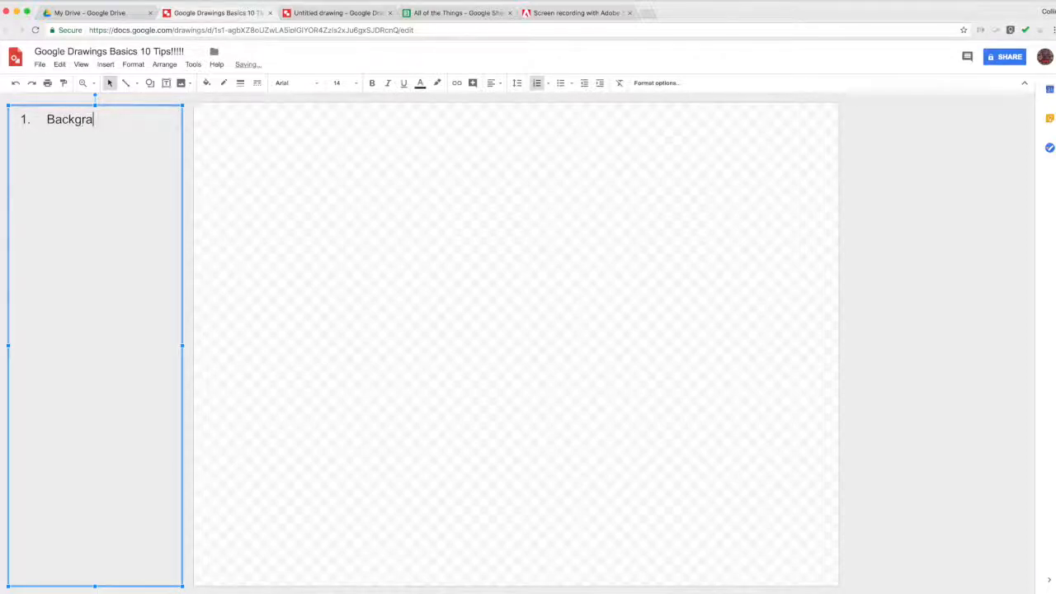
left_click(94, 119)
key("BackSpace")
left_click(281, 184)
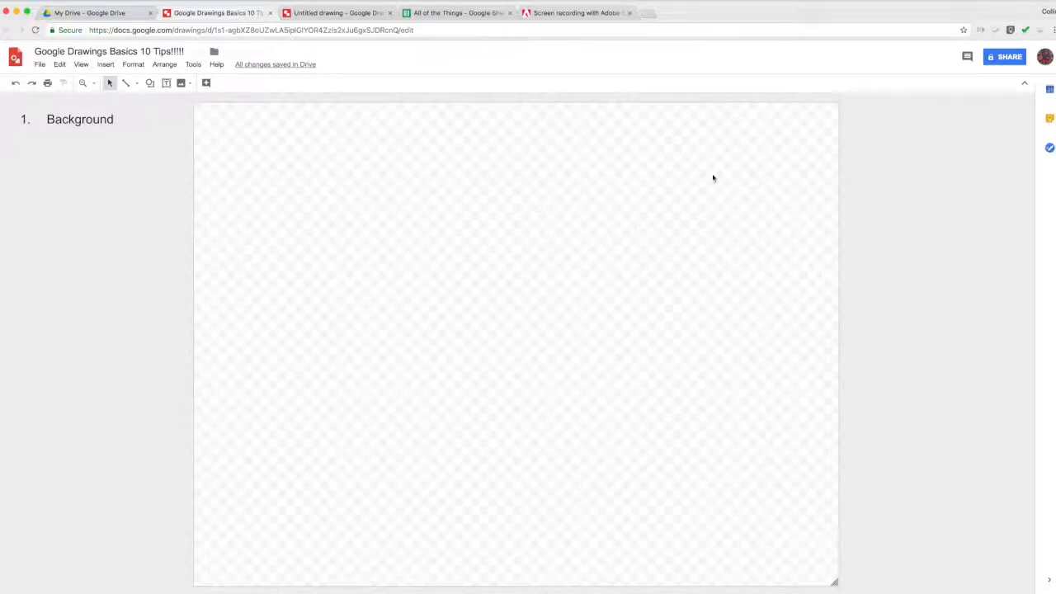
Step: Set the canvas background to a solid medium teal from the preset swatches
right_click(334, 229)
left_click(387, 175)
right_click(419, 333)
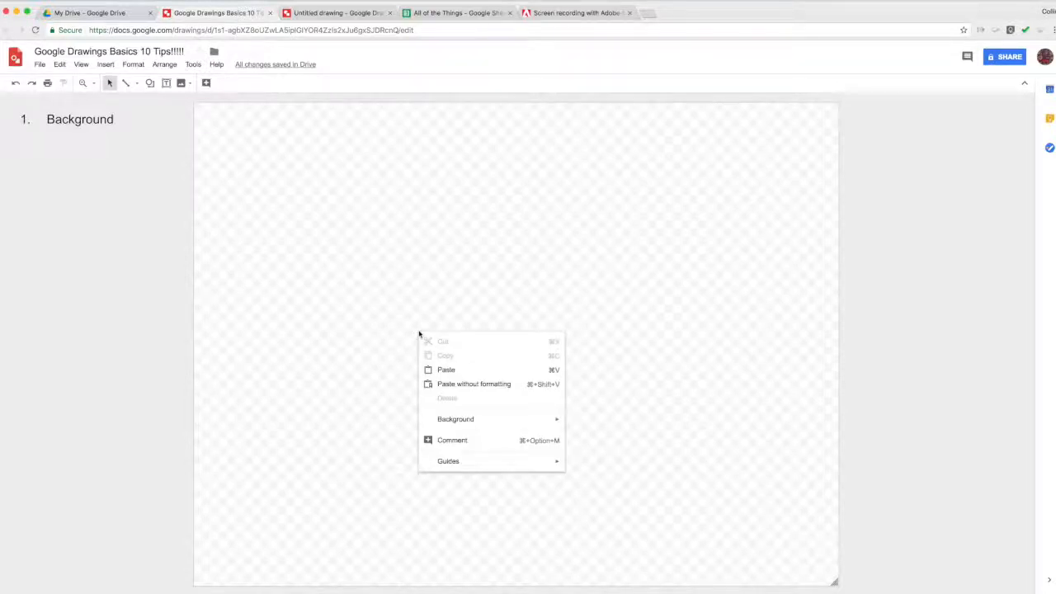
right_click(387, 262)
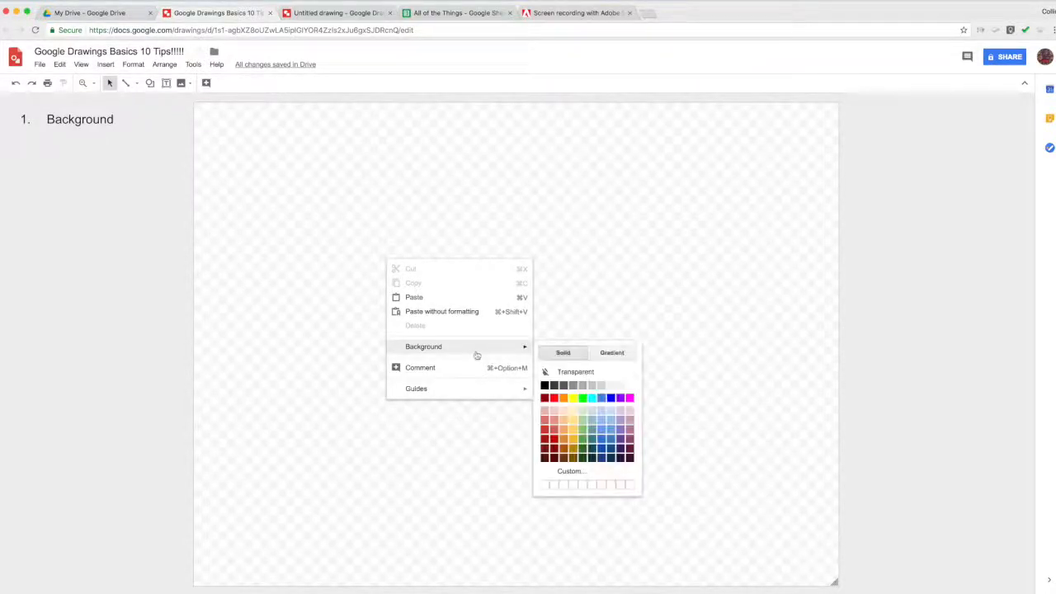
left_click(405, 129)
right_click(451, 266)
mouse_move(493, 353)
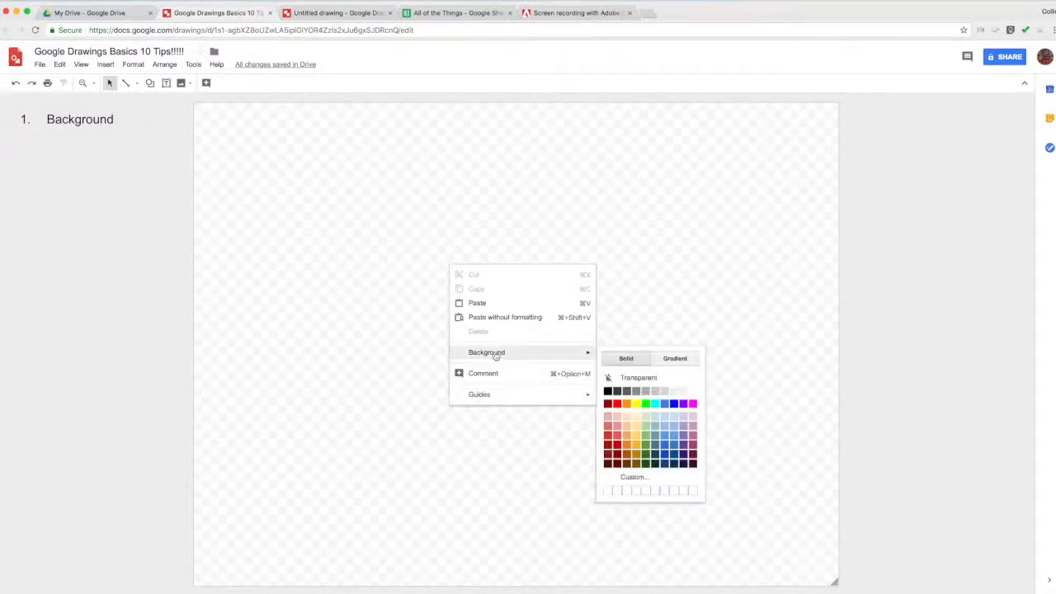
left_click(471, 215)
right_click(527, 293)
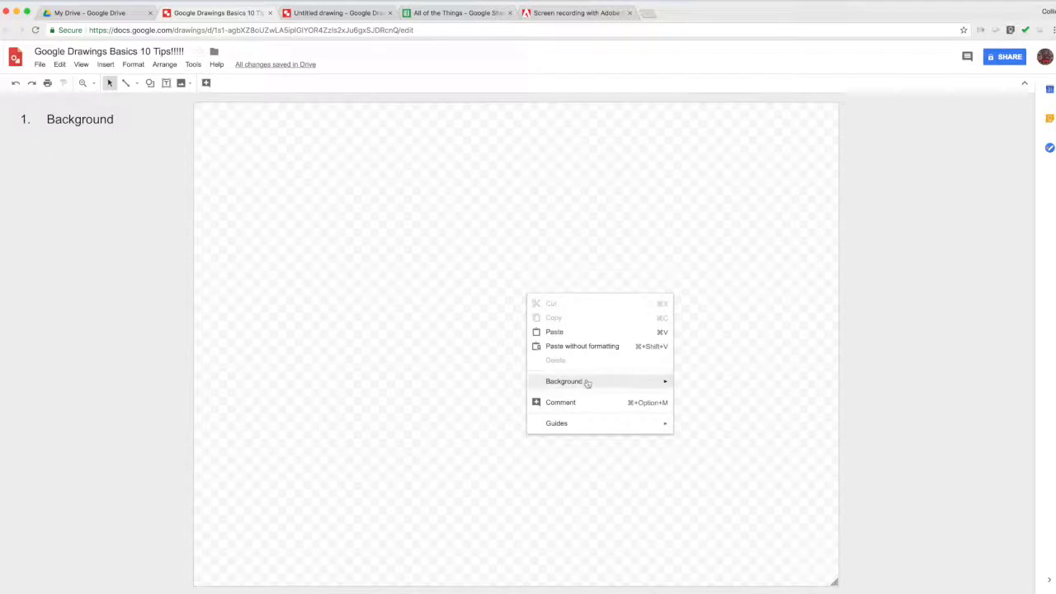
mouse_move(585, 379)
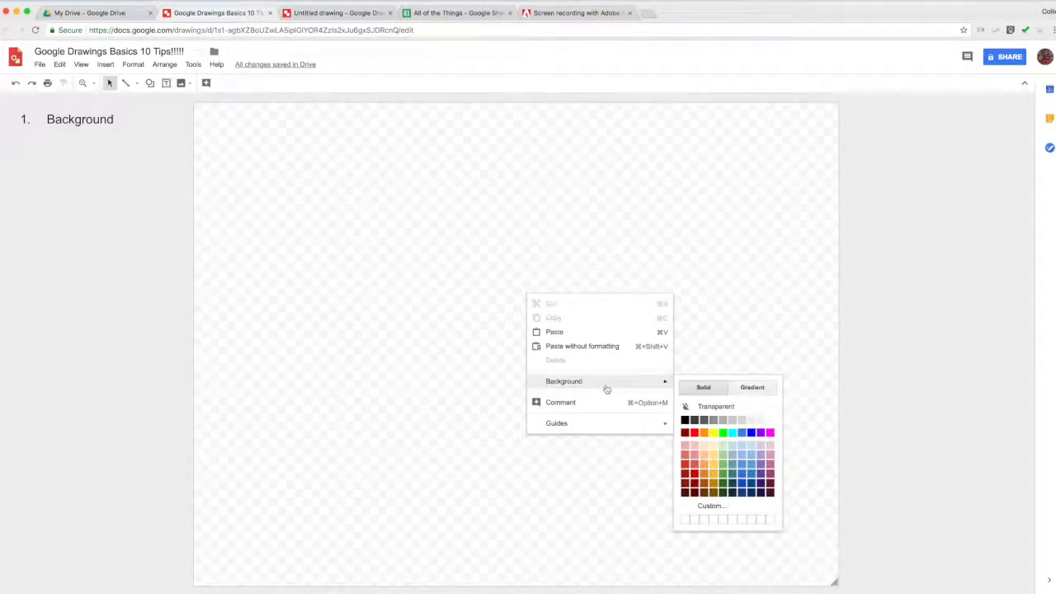
left_click(731, 464)
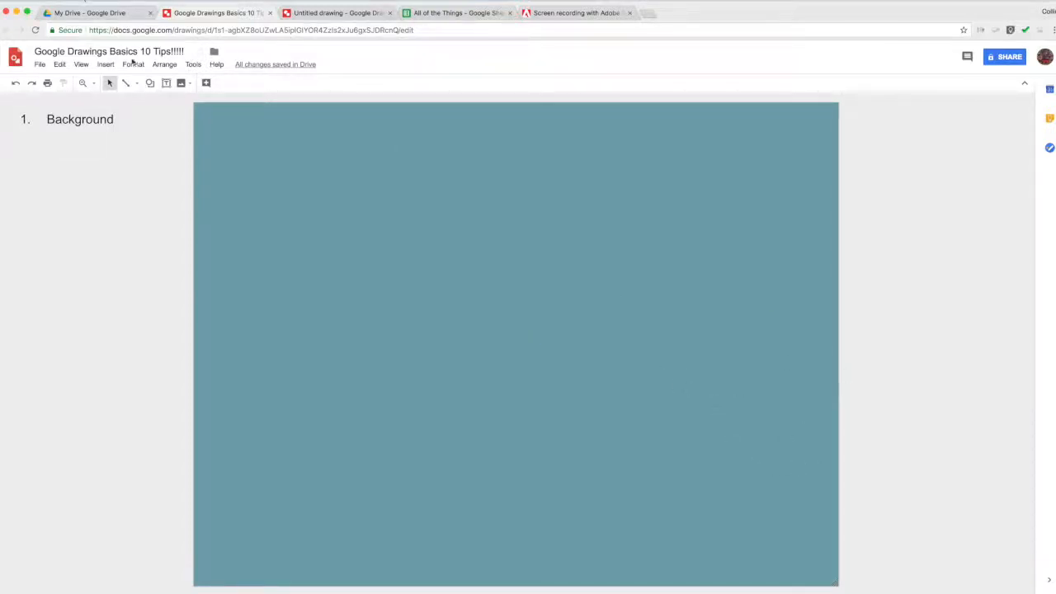
Step: Draw a rectangle covering the whole canvas and fill it with light green
left_click(150, 82)
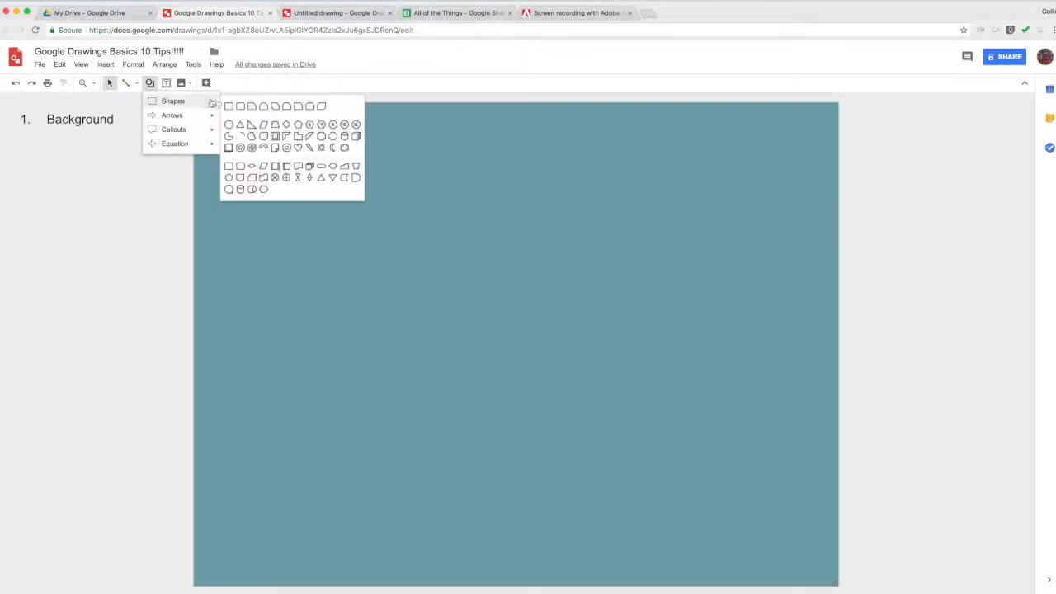
left_click(228, 105)
left_click_drag(194, 103, 840, 586)
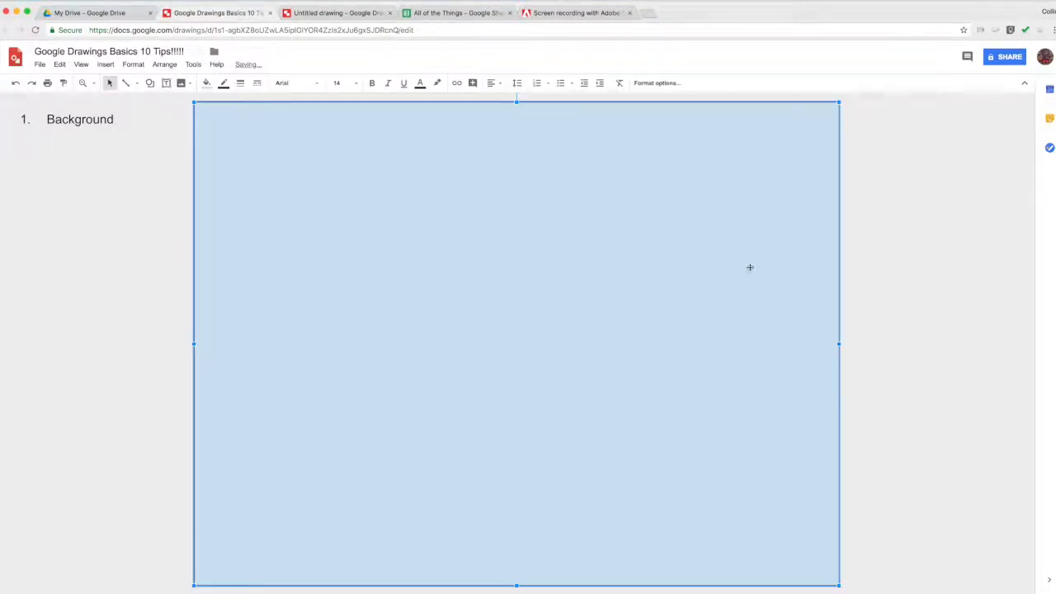
left_click(206, 84)
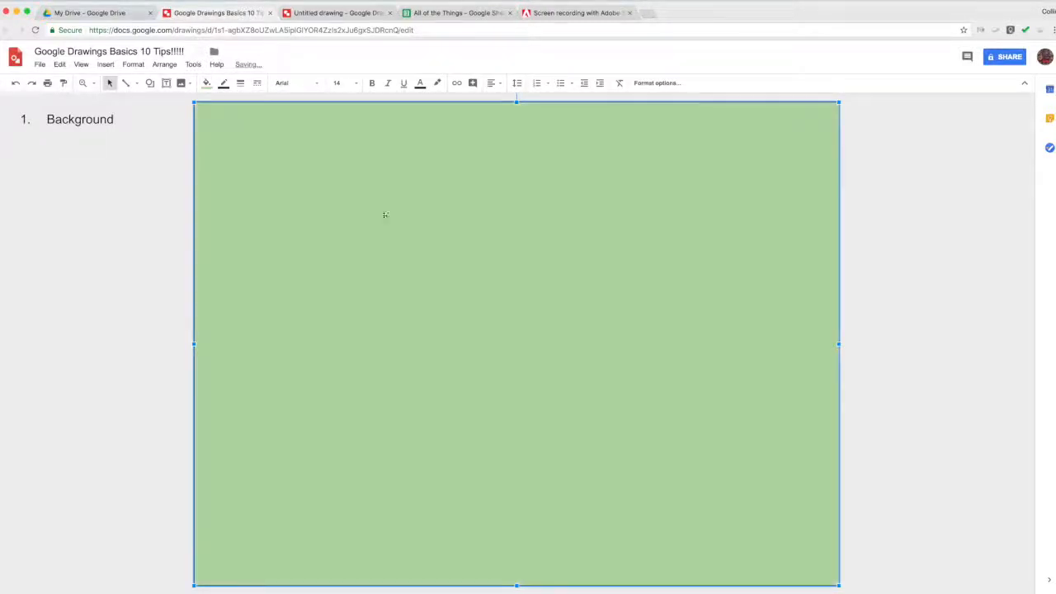
left_click(248, 171)
Step: Move the green rectangle around over the canvas and the list, and delete it
left_click(910, 299)
left_click_drag(141, 219, 576, 333)
left_click_drag(508, 330, 746, 364)
left_click_drag(592, 353, 893, 462)
left_click(520, 204)
left_click_drag(520, 204, 136, 110)
left_click(827, 338)
key("Delete")
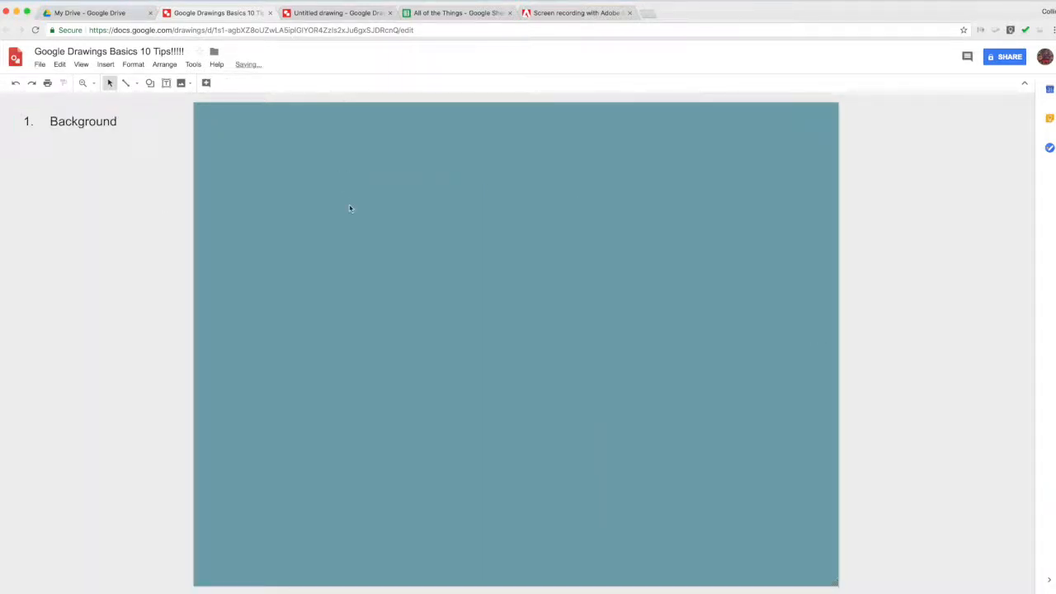
Step: View the canvas background colour options without choosing a colour
right_click(413, 302)
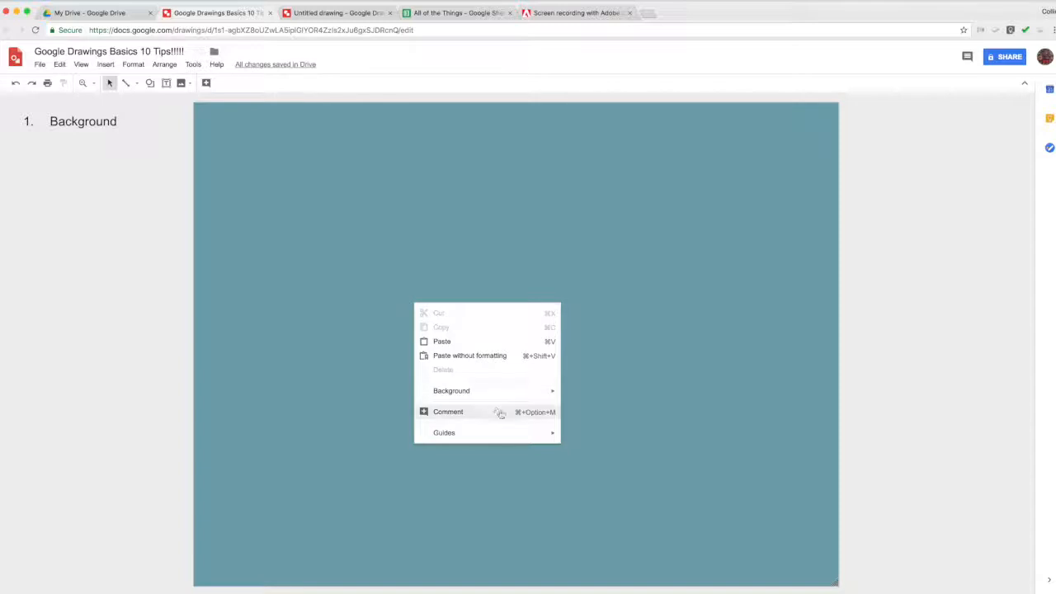
mouse_move(467, 391)
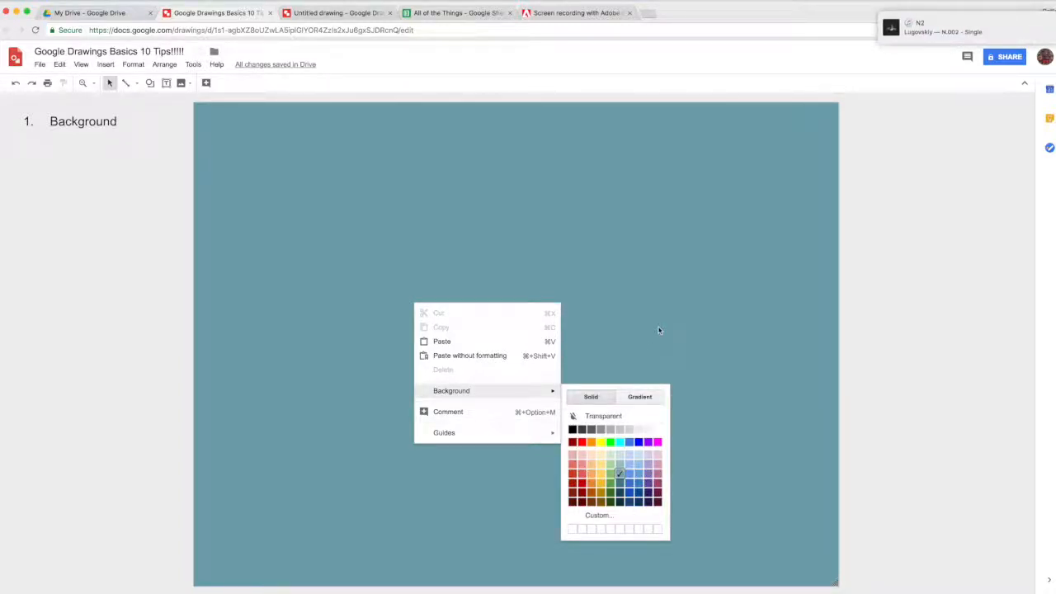
left_click(707, 252)
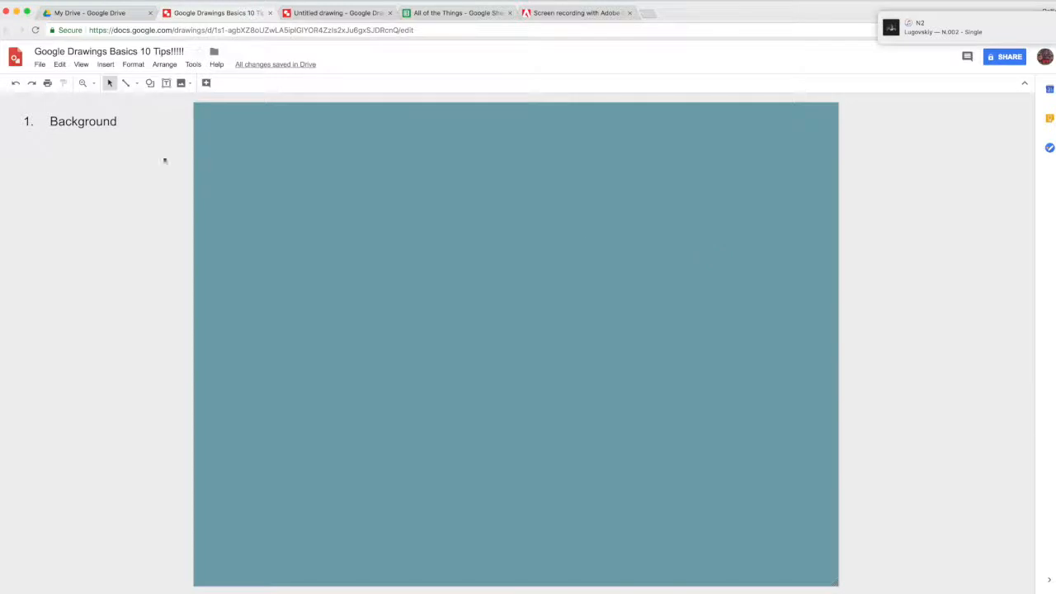
Step: Add "Using Color Swatch" as the second item of the numbered list beside the canvas
left_click(99, 124)
left_click(120, 124)
key("Return")
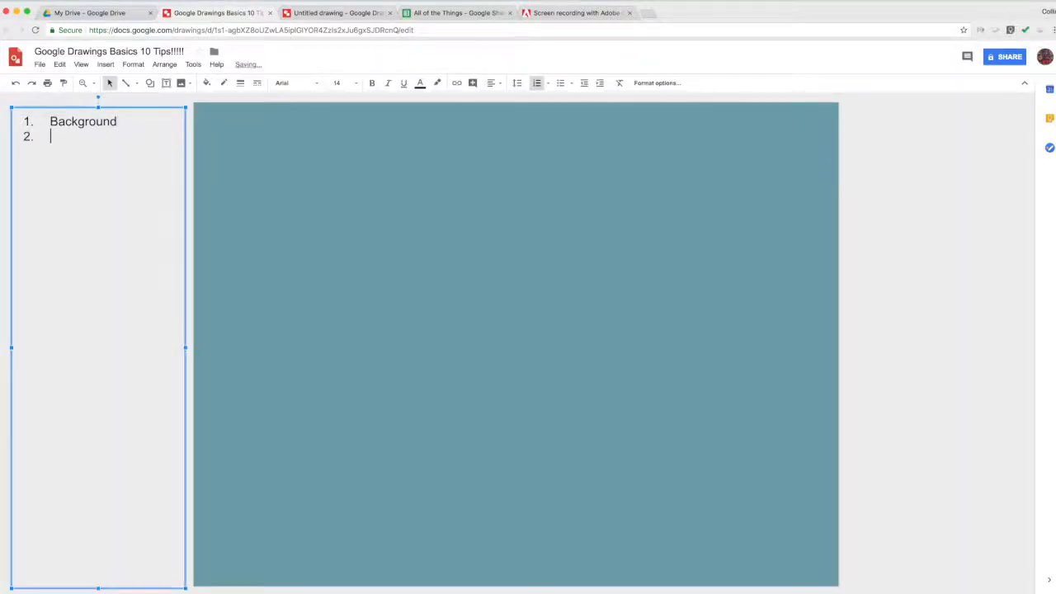
type("Using Color ")
type("Swatch ")
Step: Add "Using Custom Color" as the third list item and start an empty fourth item
type("Us")
type("ing Cusoto")
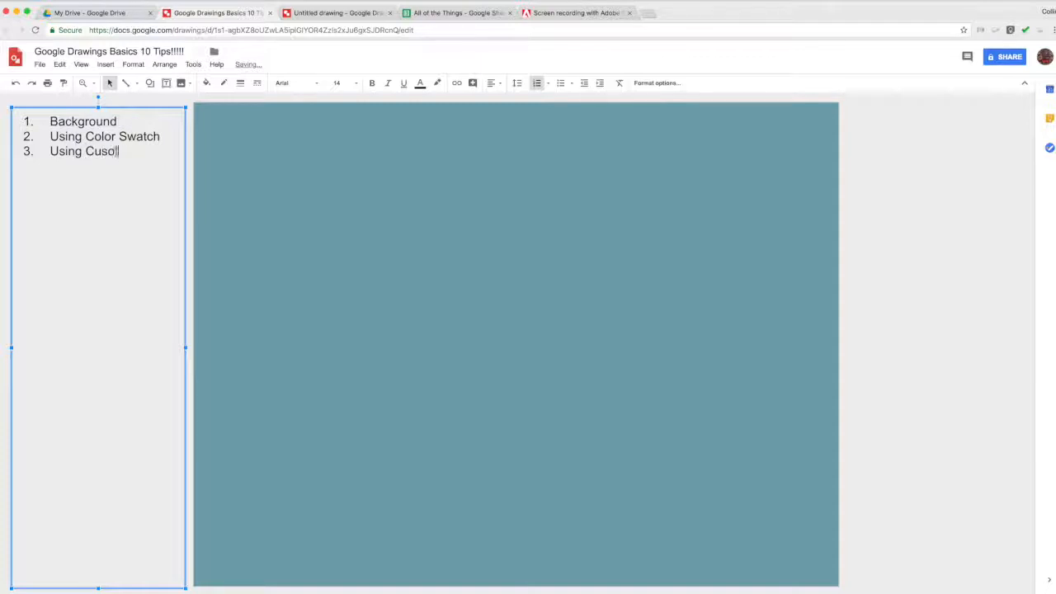
key("BackSpace")
key("BackSpace")
key("BackSpace")
type("tom Color")
key("Return")
left_click(287, 170)
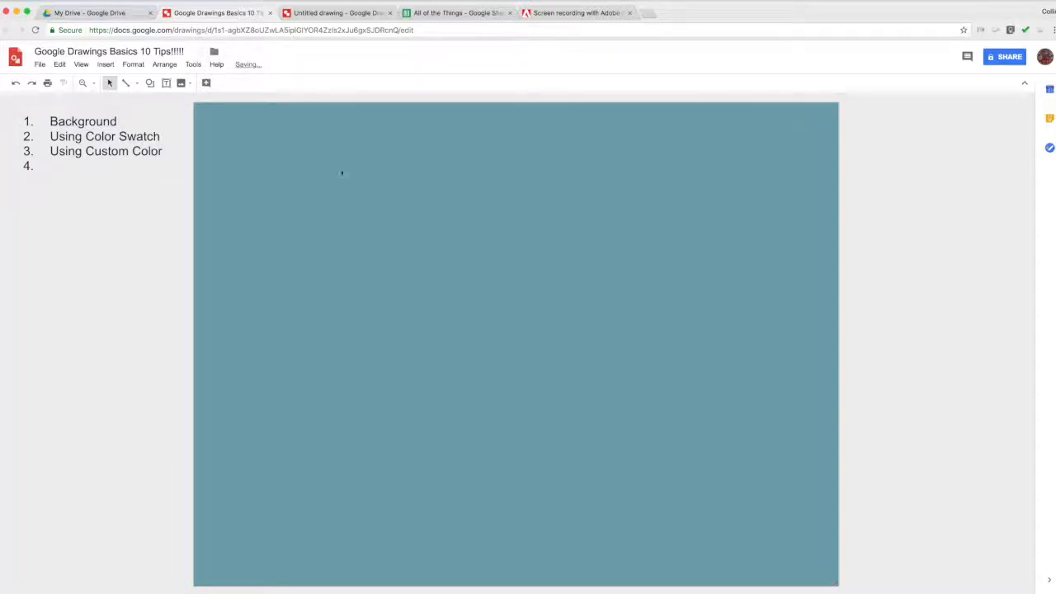
Step: Try preset swatches for the canvas background, first dark orange and then dark magenta
right_click(327, 220)
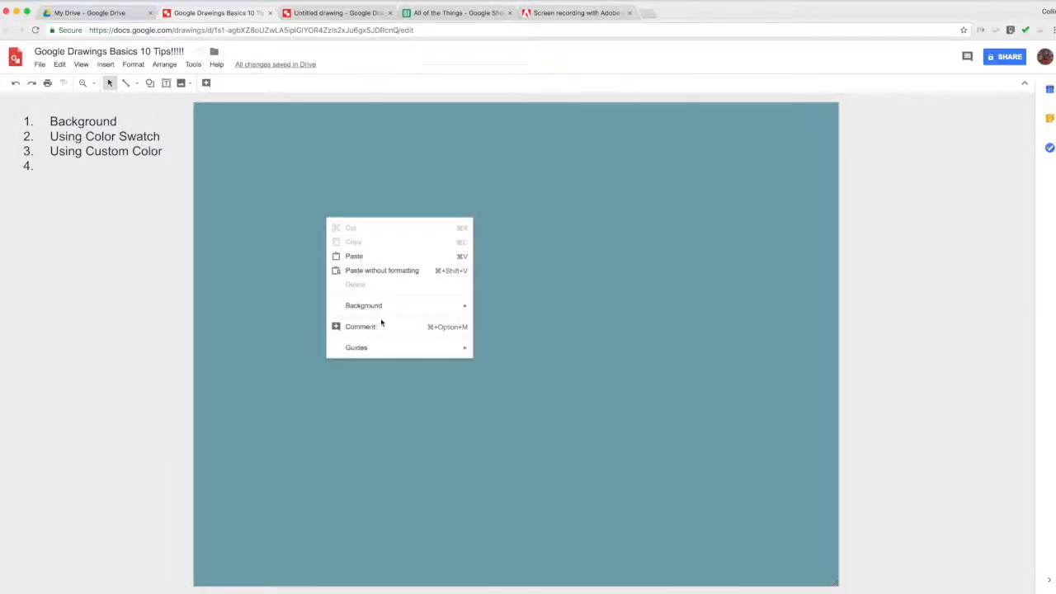
mouse_move(404, 314)
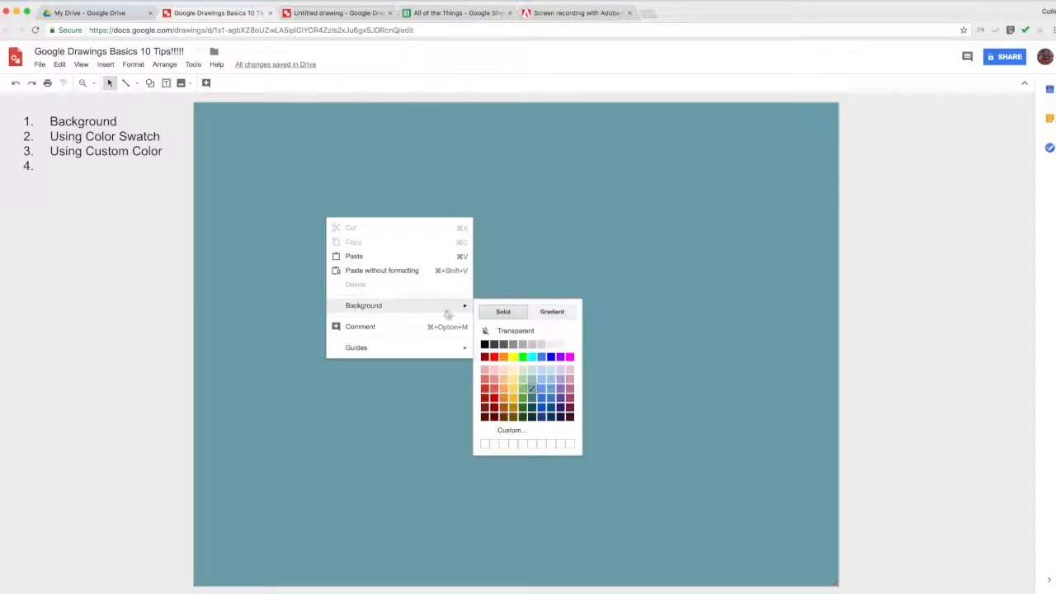
left_click(504, 398)
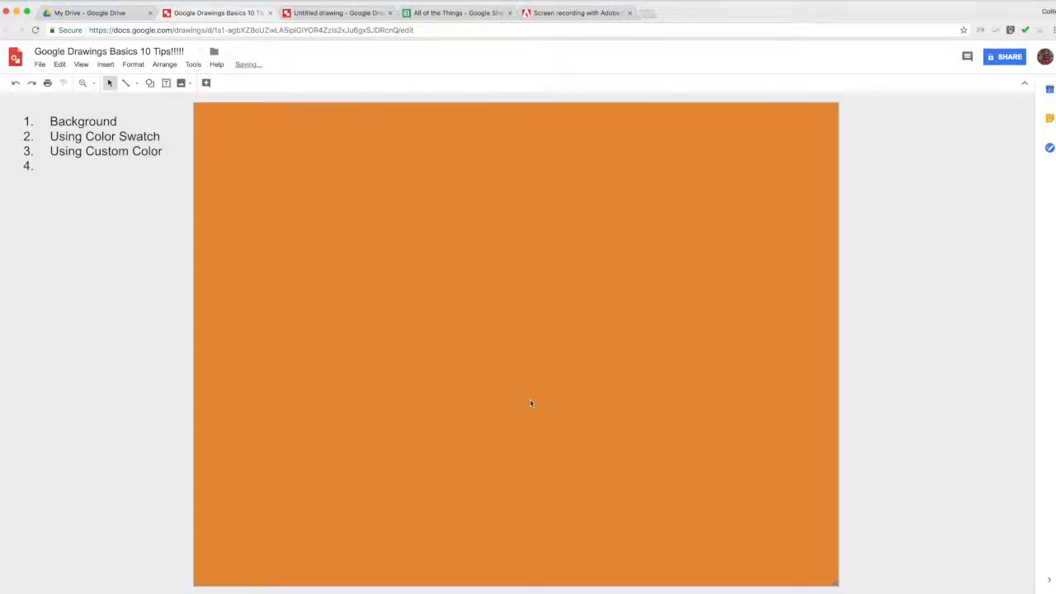
right_click(497, 338)
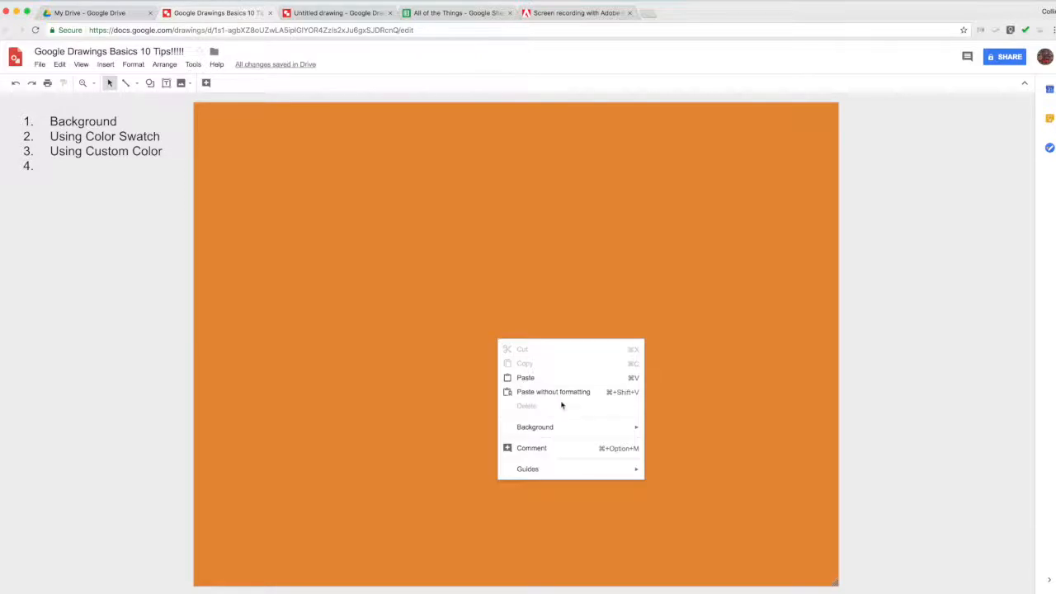
mouse_move(561, 426)
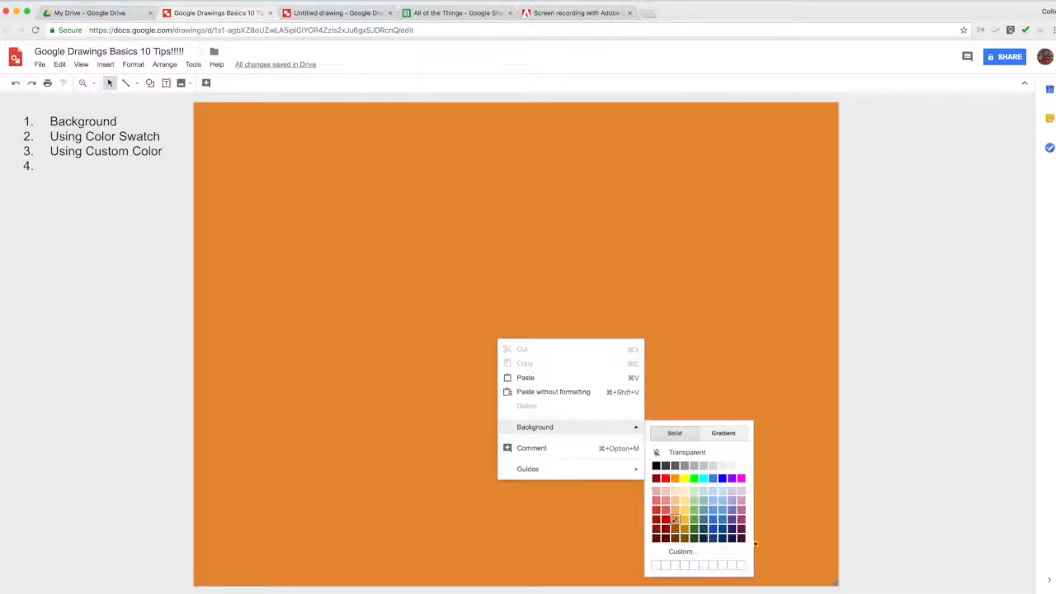
left_click(740, 518)
Step: Set the canvas background to a custom bright sky blue by adjusting the hue and brightness
right_click(610, 410)
mouse_move(662, 499)
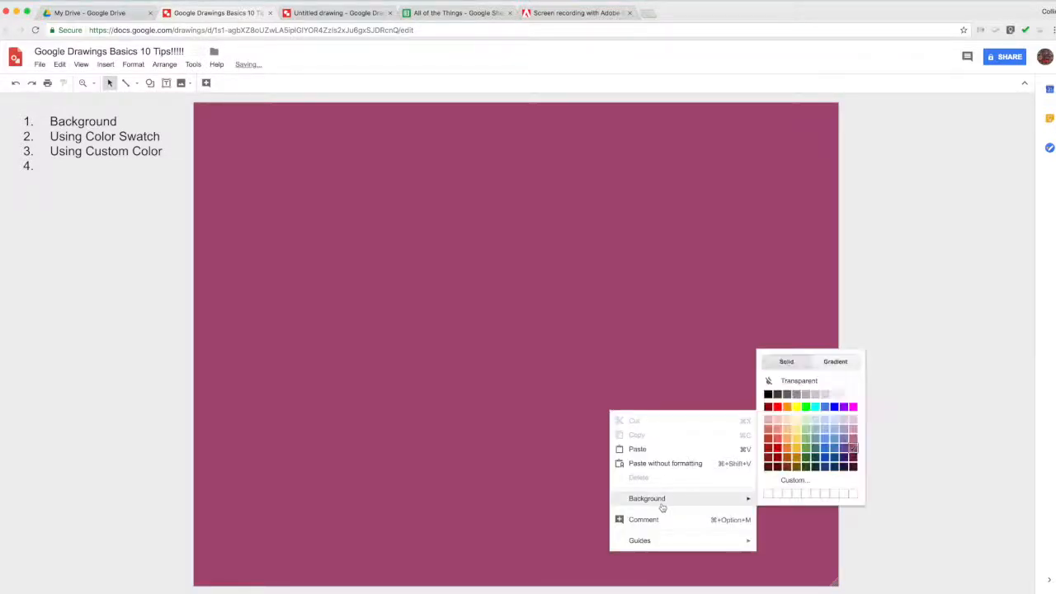
left_click(794, 480)
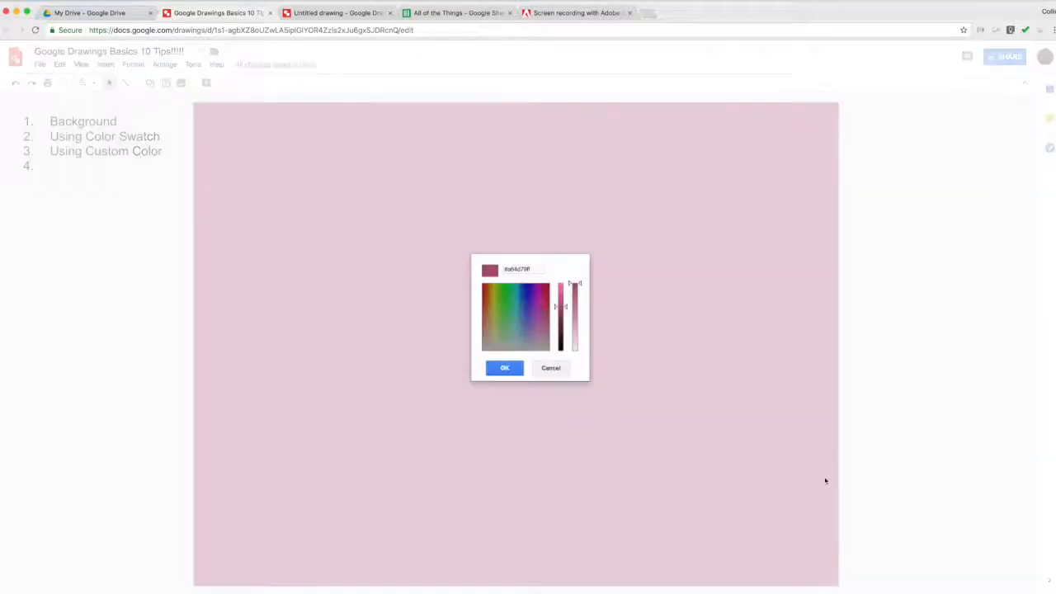
left_click_drag(545, 299, 521, 305)
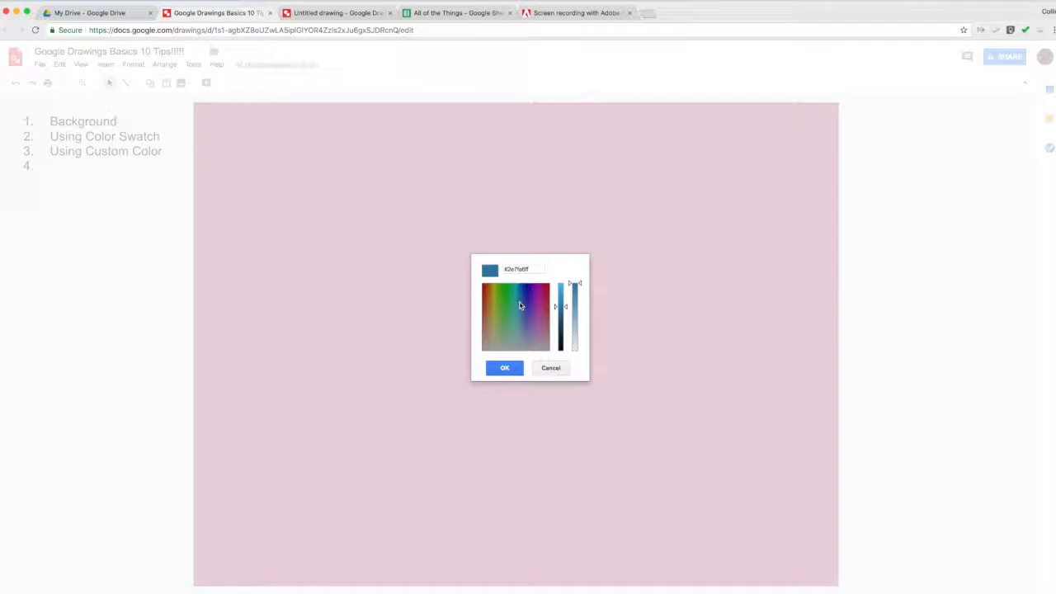
mouse_move(567, 307)
left_mouse_down()
mouse_move(571, 286)
mouse_move(561, 345)
mouse_move(557, 277)
mouse_move(561, 302)
mouse_move(577, 288)
mouse_move(582, 356)
mouse_move(583, 273)
mouse_move(566, 297)
mouse_move(519, 296)
left_mouse_up()
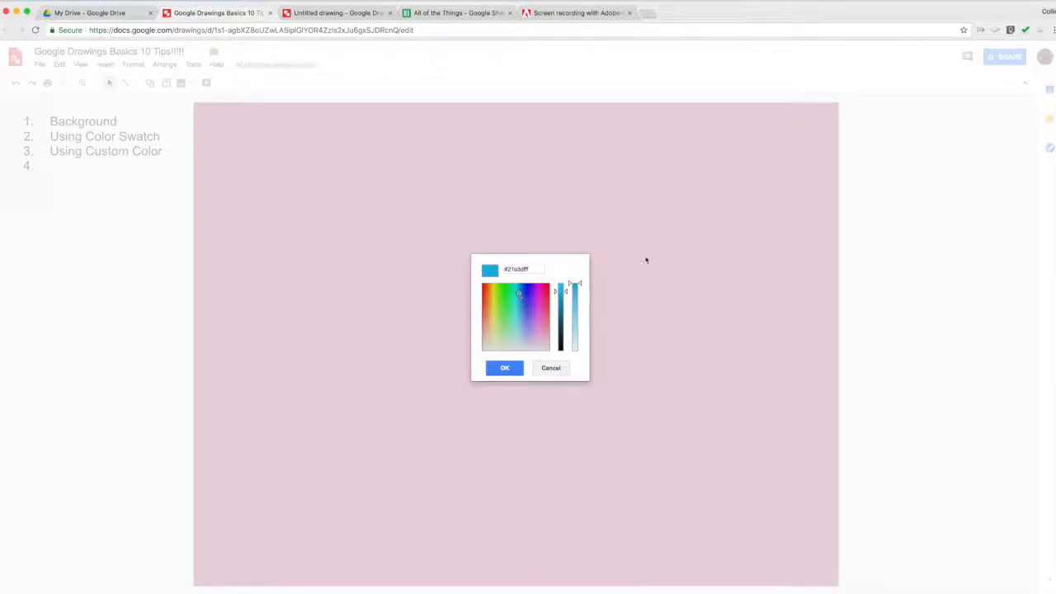
mouse_move(566, 294)
left_mouse_down()
mouse_move(566, 312)
mouse_move(568, 290)
left_mouse_up()
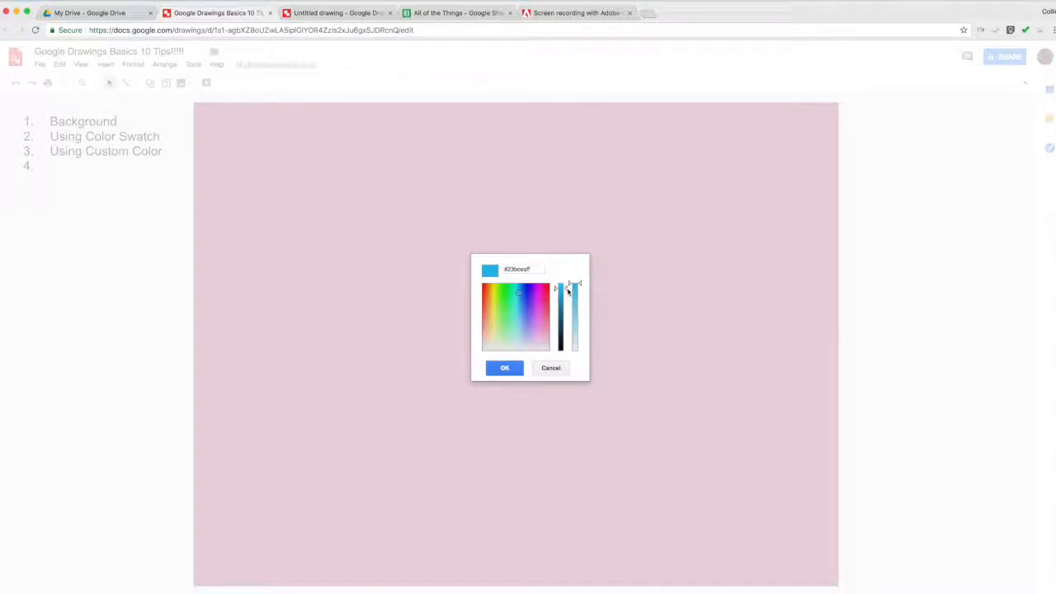
left_click(504, 368)
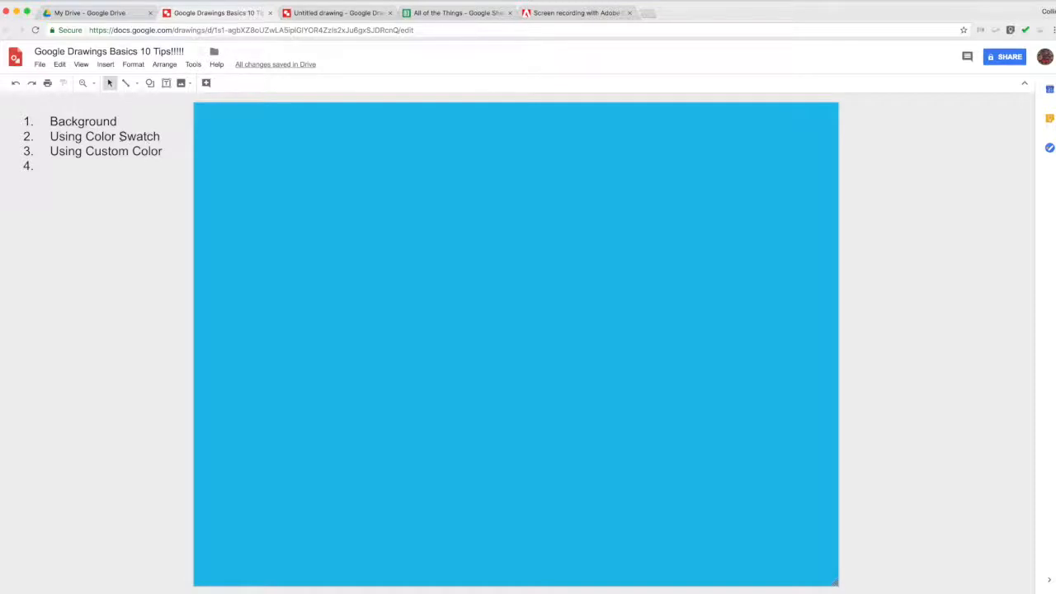
Step: Reopen the custom background colour settings, select the hex code and accept the same colour
left_click(161, 152)
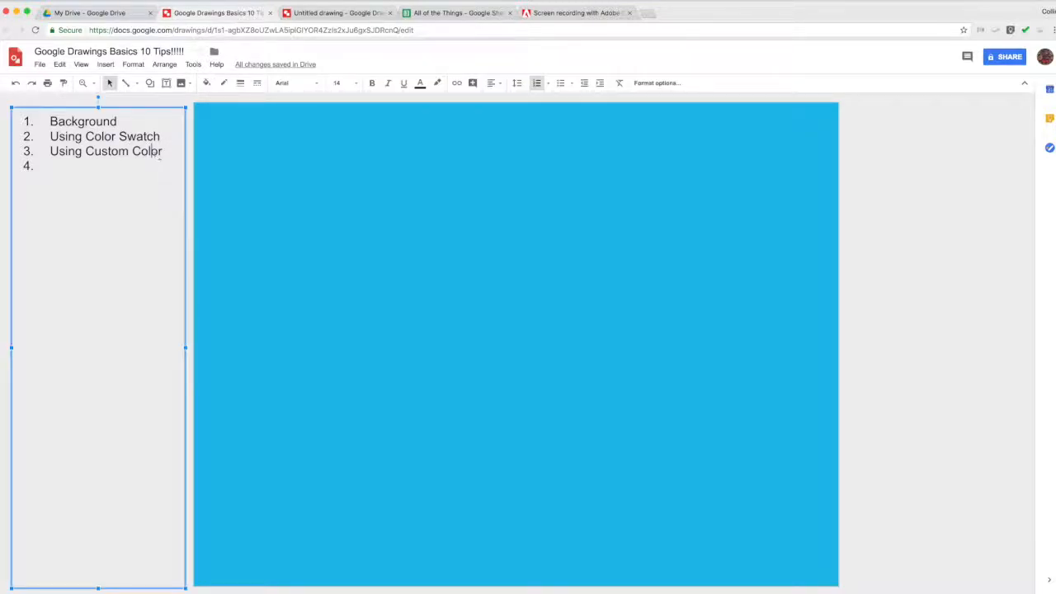
right_click(363, 219)
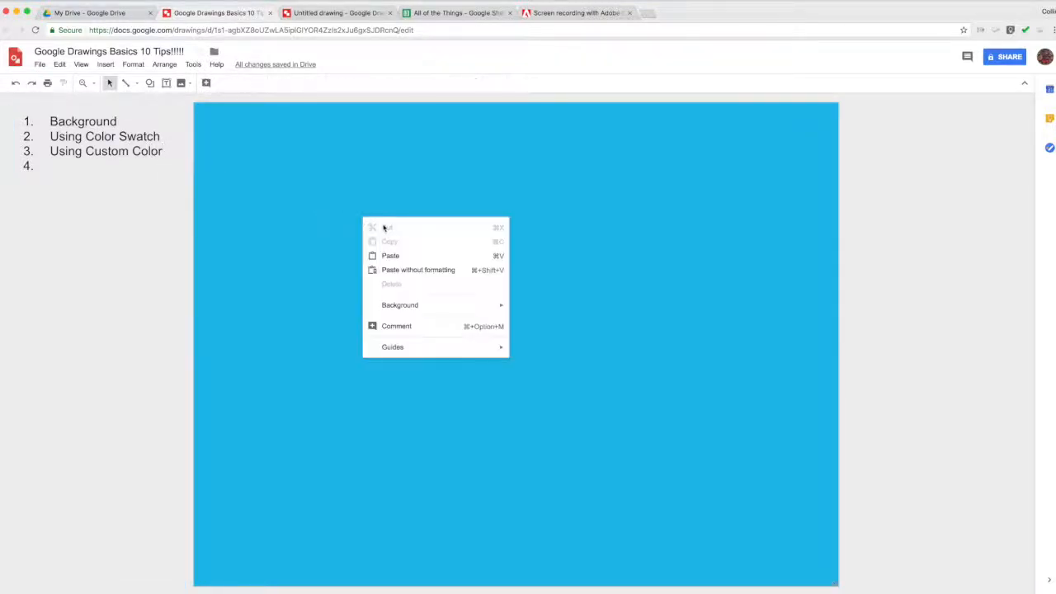
mouse_move(459, 307)
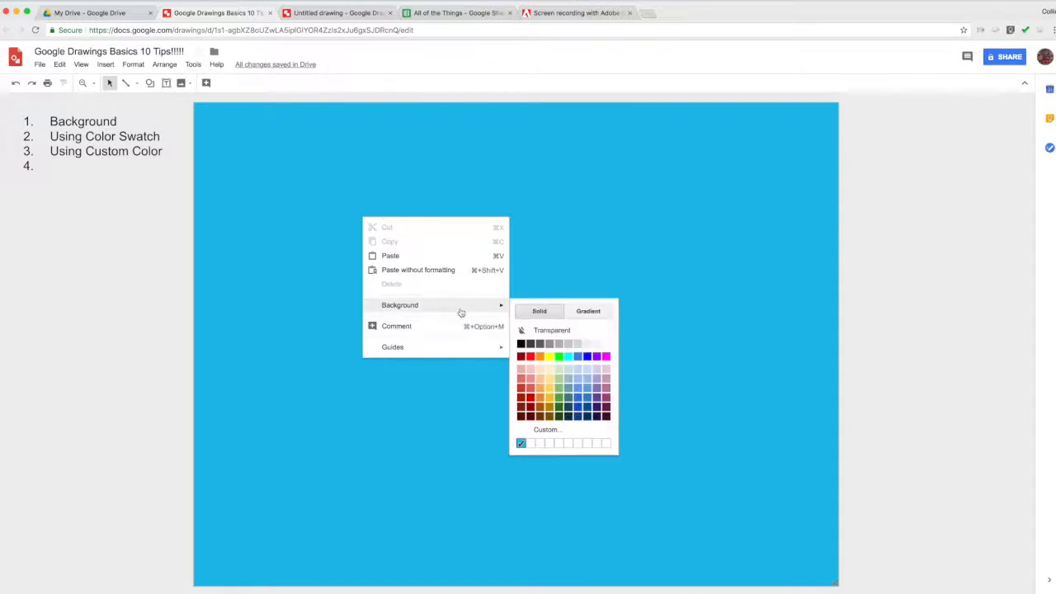
left_click(548, 431)
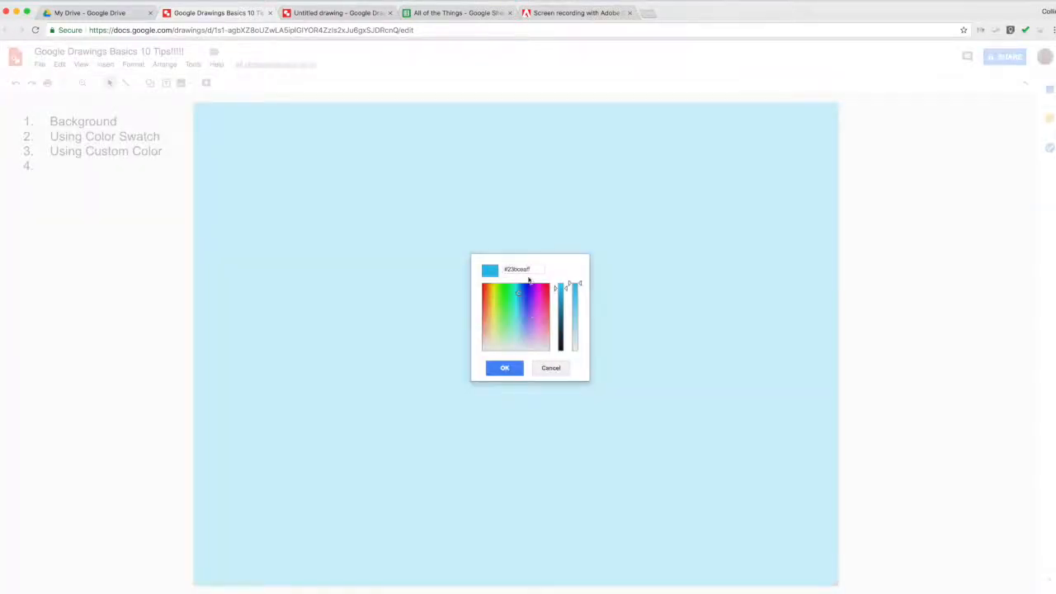
left_click_drag(534, 268, 476, 269)
left_click(505, 368)
Step: View the saved custom blue swatch among the canvas background colours and close the options
right_click(519, 377)
mouse_move(573, 465)
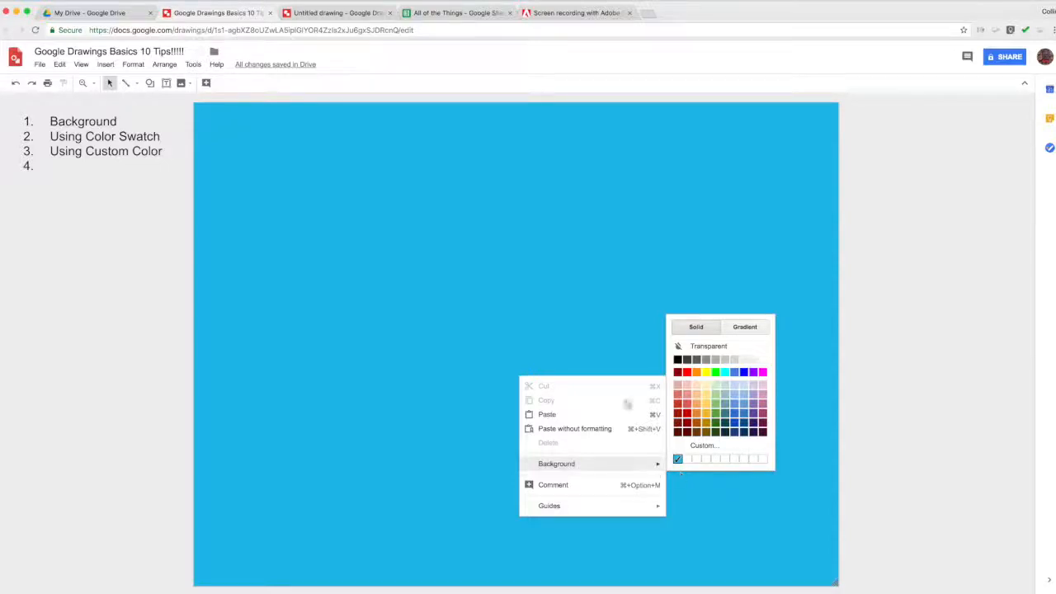
right_click(507, 355)
left_click(257, 293)
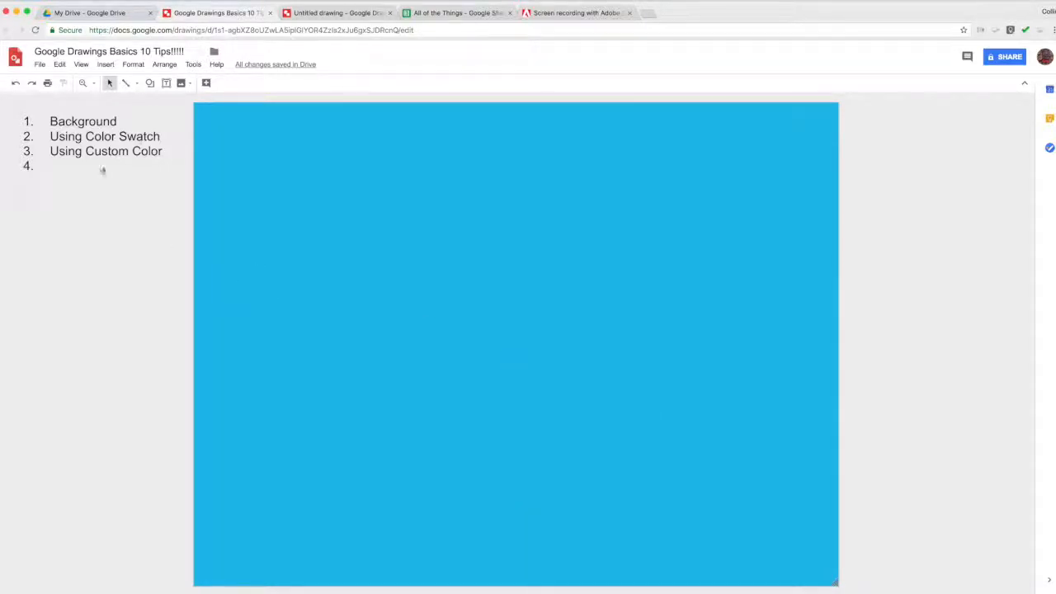
Step: Add "Draw Shapes" as the fourth item in the tips list beside the canvas
left_click(136, 155)
key("Return")
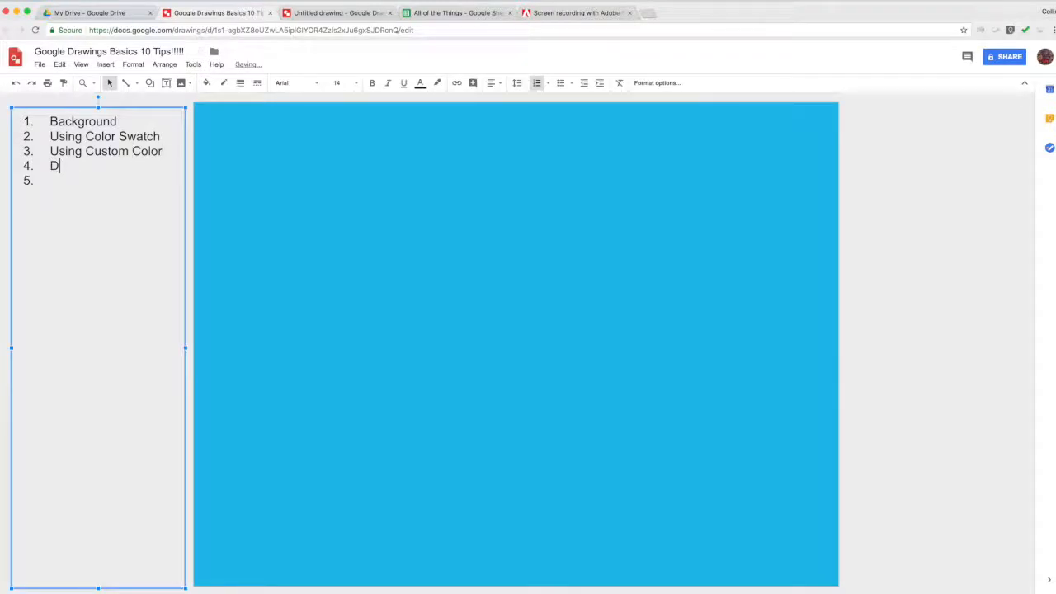
type("w ")
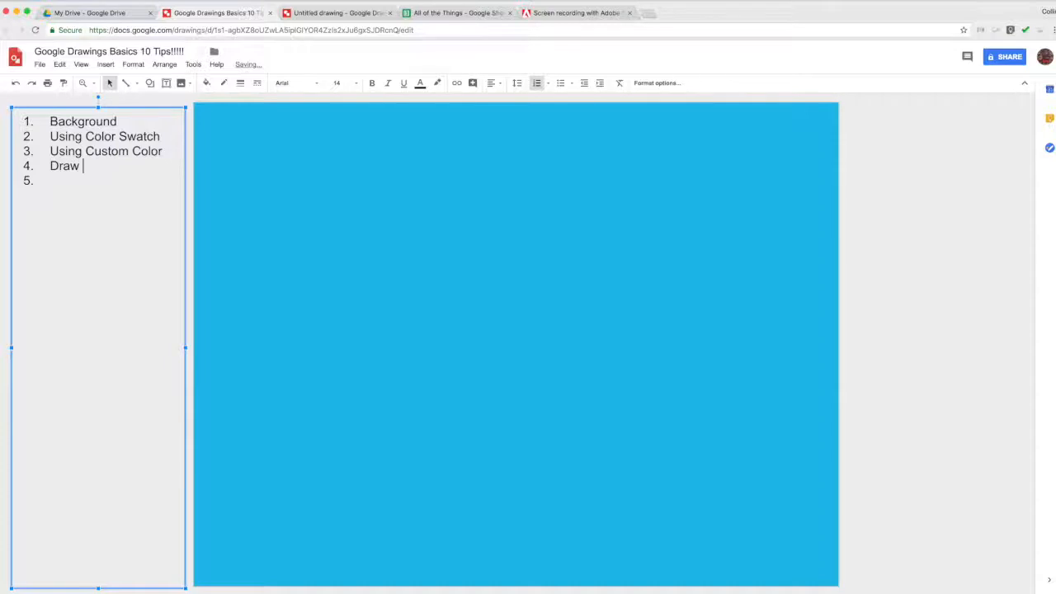
type("Shapes")
left_click(907, 276)
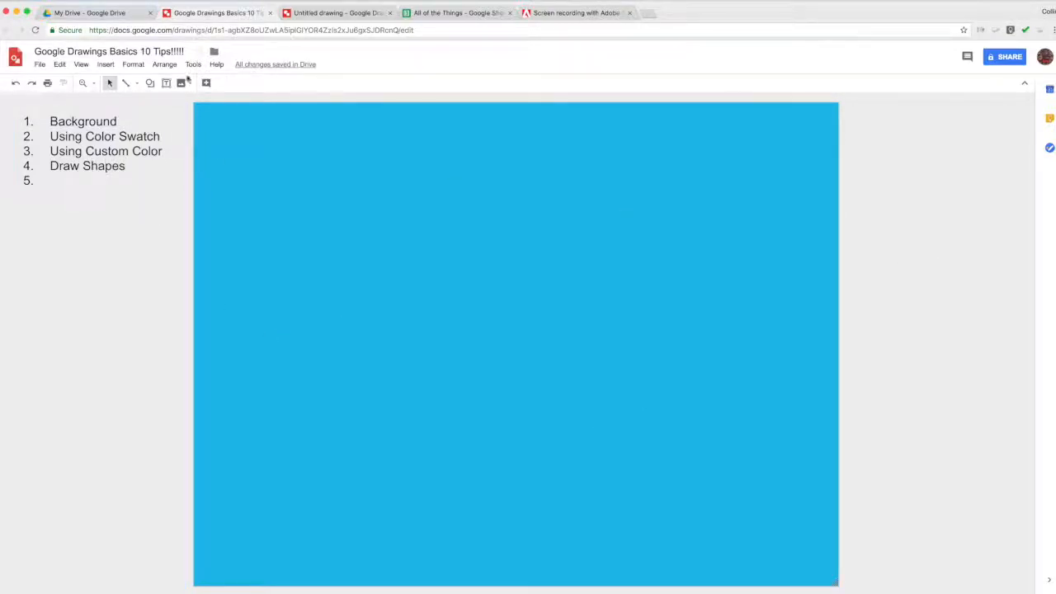
Step: Draw a rectangle across the full width of the canvas's lower half and lower its upper edge slightly
left_click(150, 83)
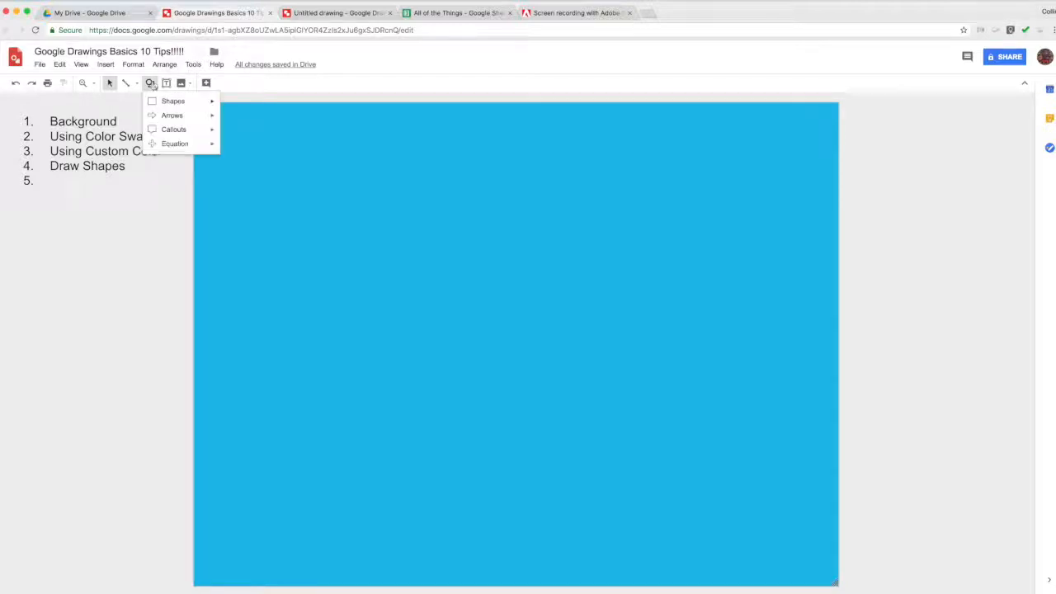
mouse_move(174, 100)
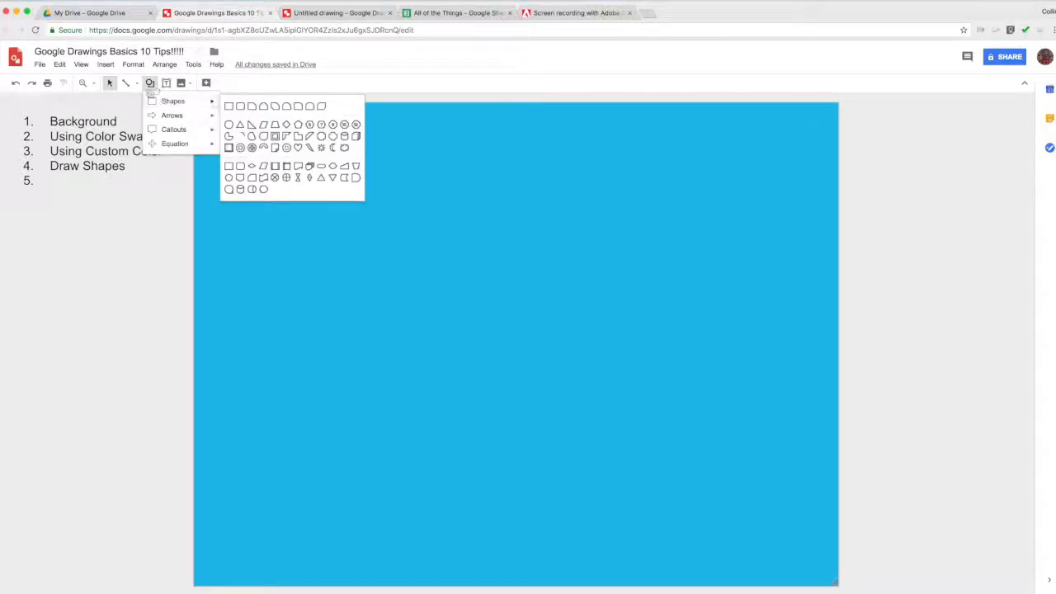
left_click(149, 84)
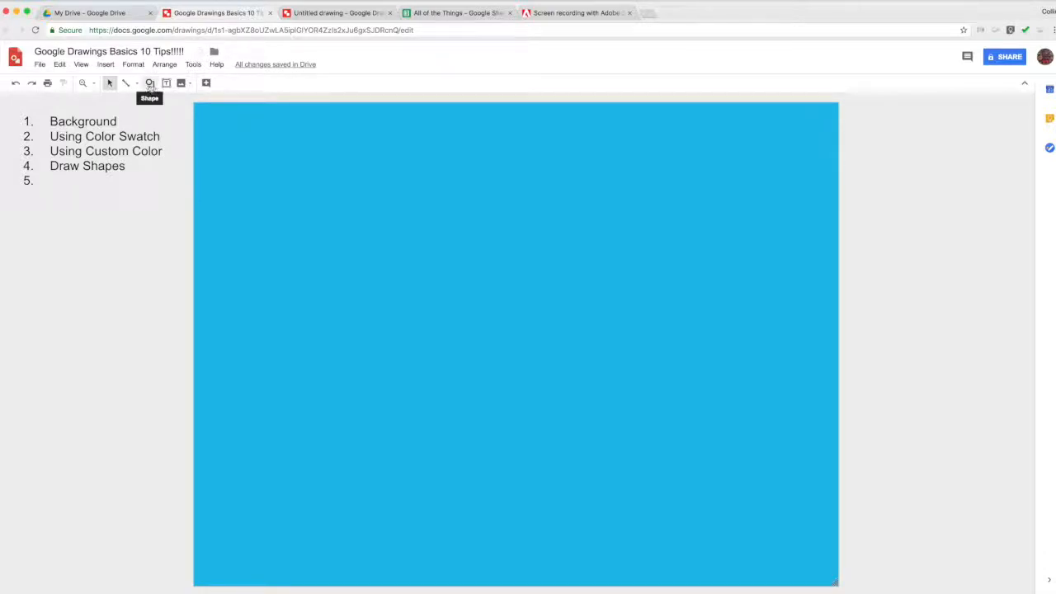
left_click(149, 83)
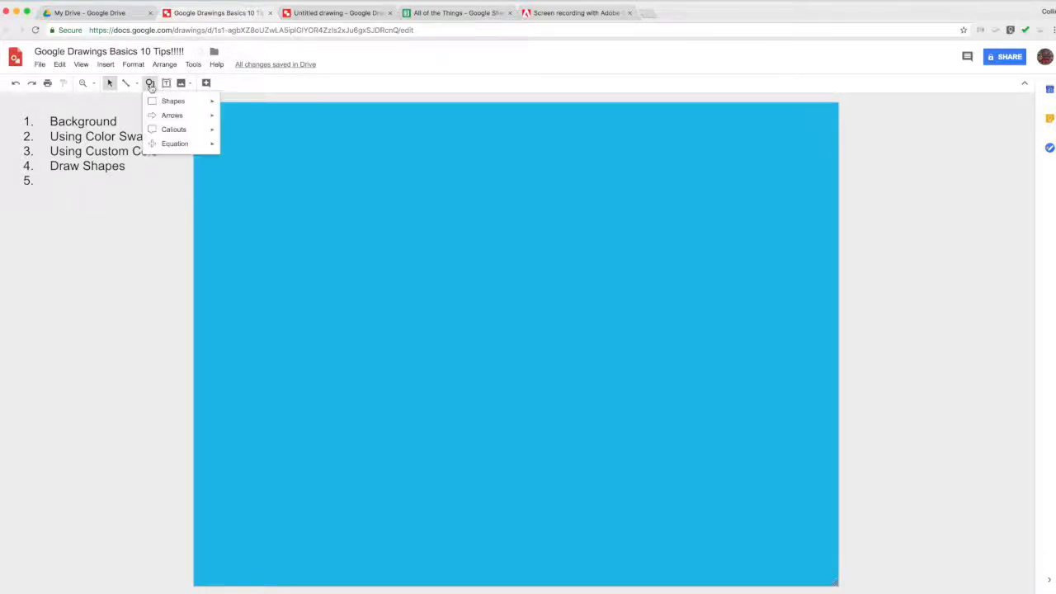
mouse_move(189, 102)
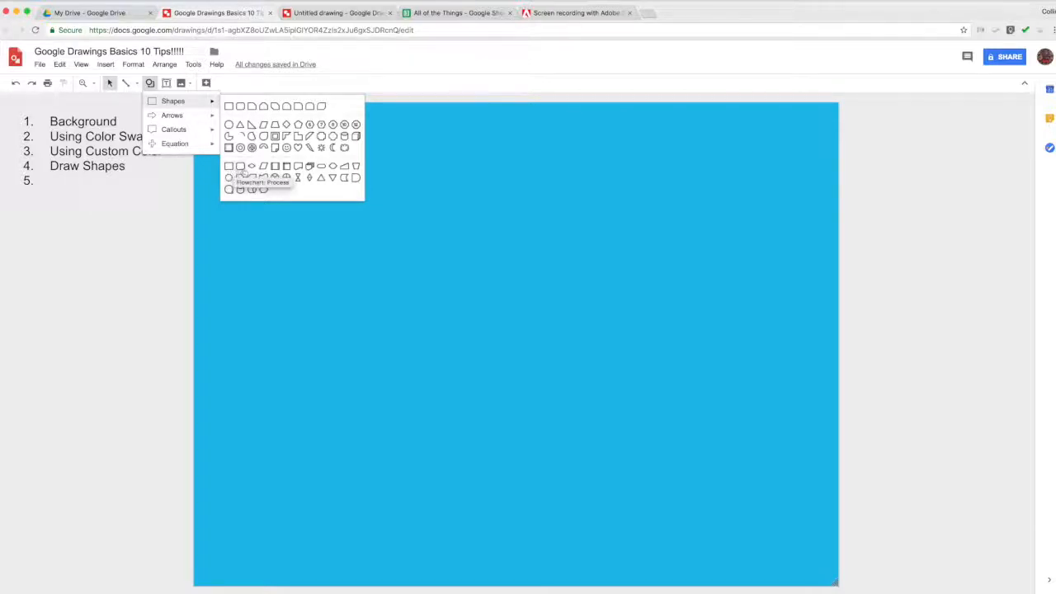
left_click(229, 106)
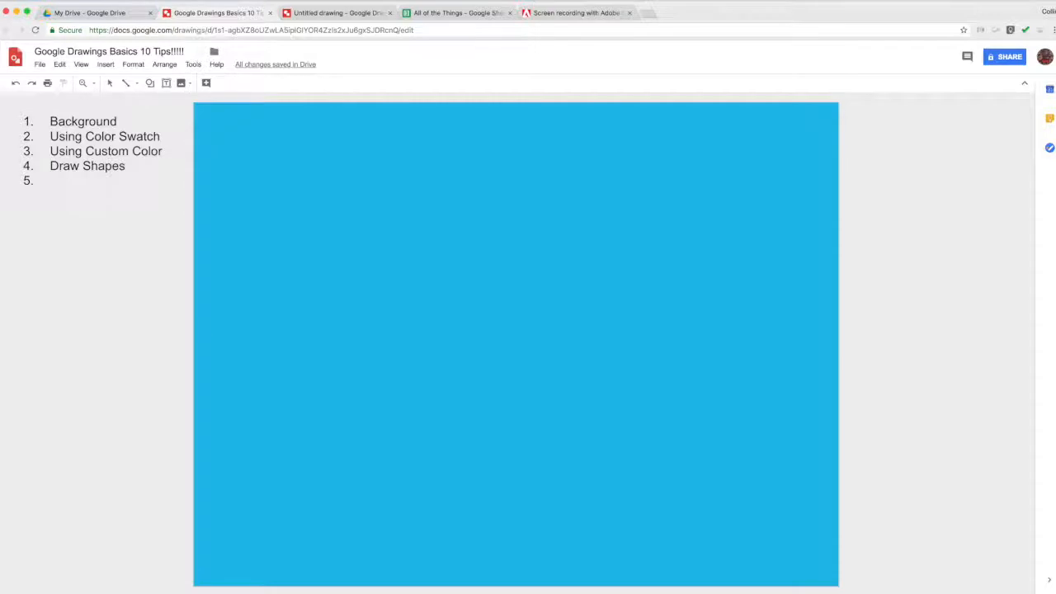
mouse_move(576, 431)
left_mouse_down()
mouse_move(784, 592)
mouse_move(839, 585)
left_mouse_up()
left_click(169, 338)
left_click(879, 404)
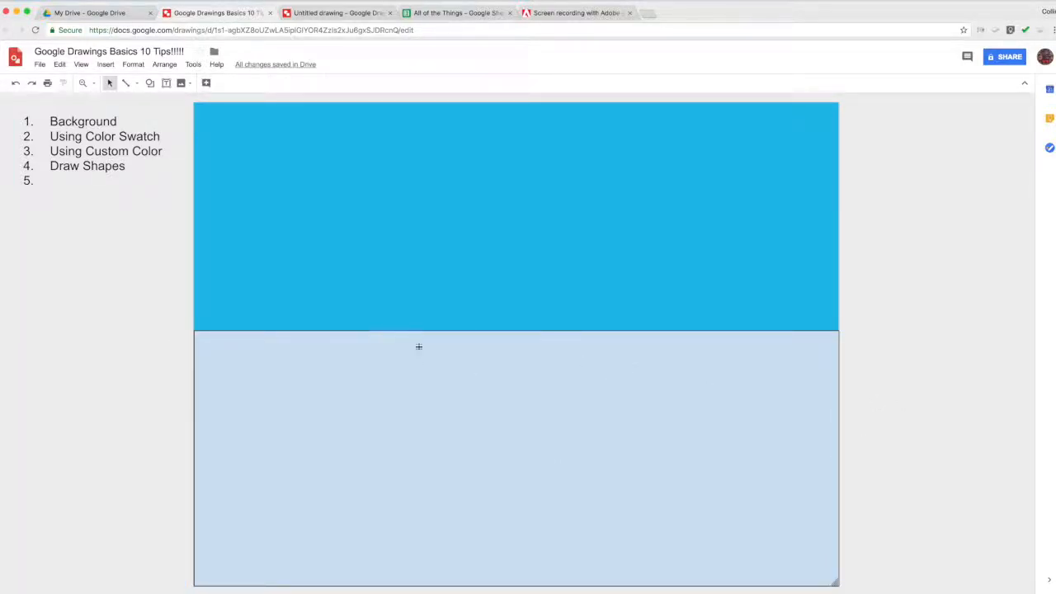
left_click(503, 334)
left_click_drag(519, 331, 519, 351)
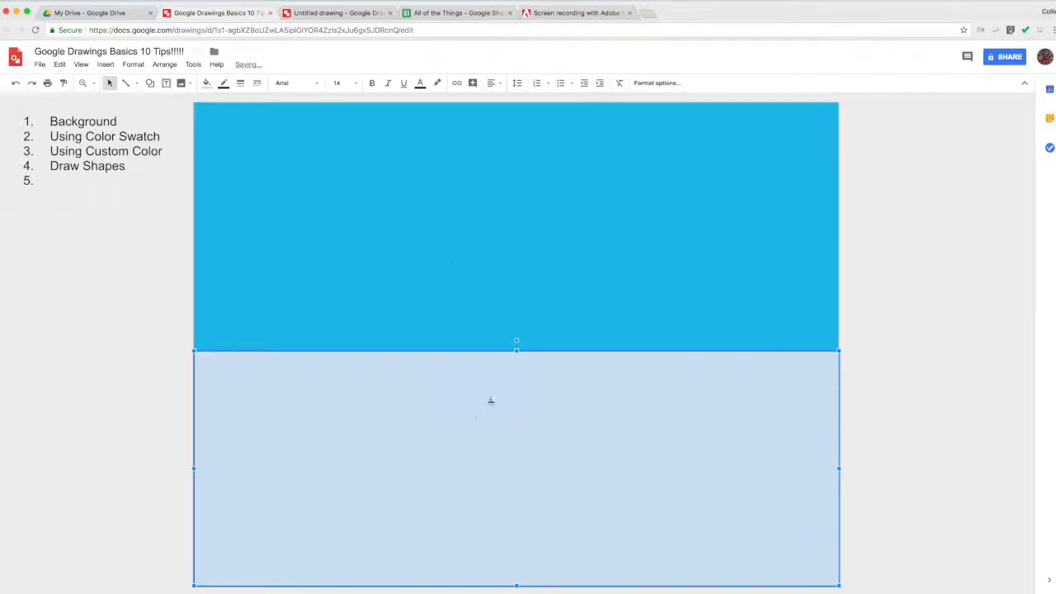
Step: Fill the rectangle with a light green swatch and darken it to a custom muted green
left_click(207, 84)
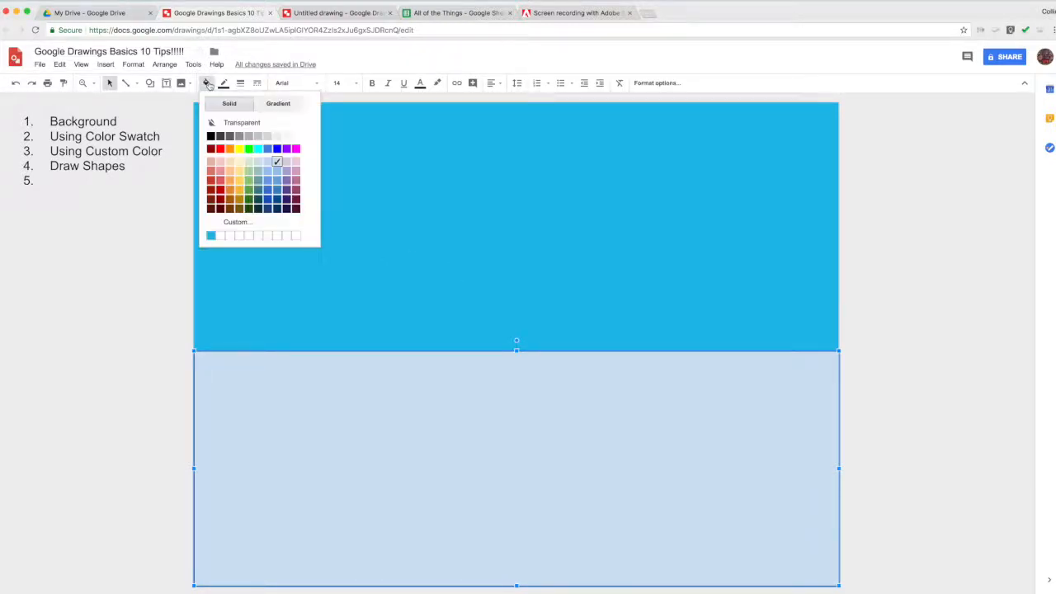
left_click(249, 171)
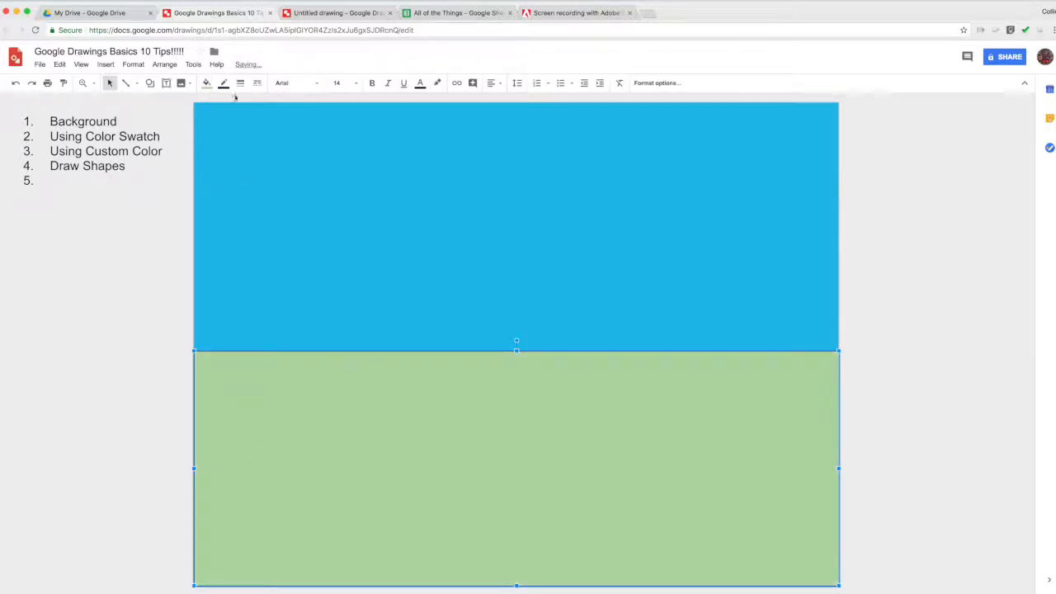
left_click(207, 84)
left_click(258, 224)
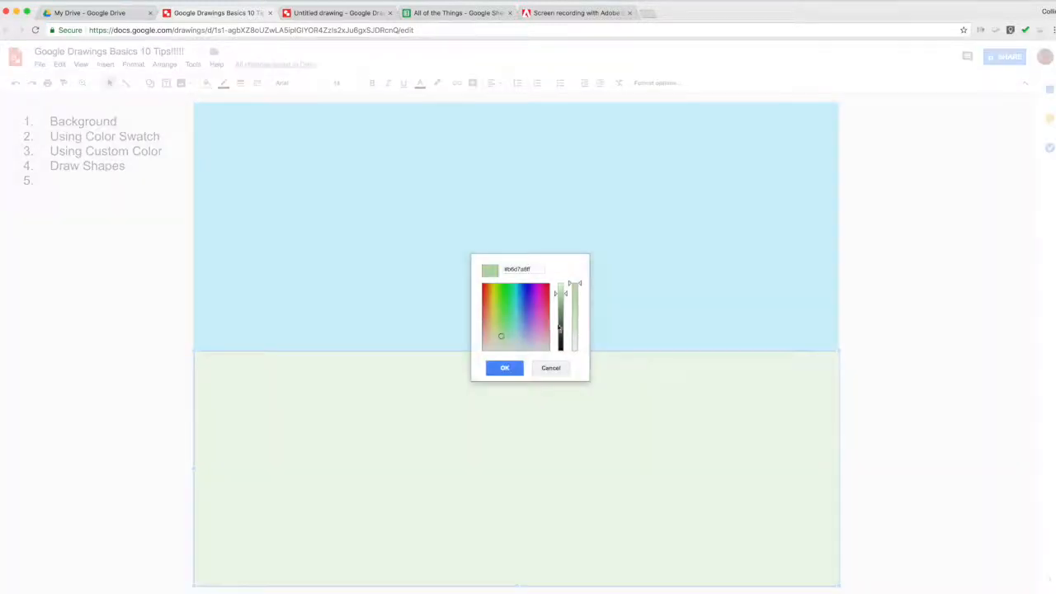
left_click(561, 312)
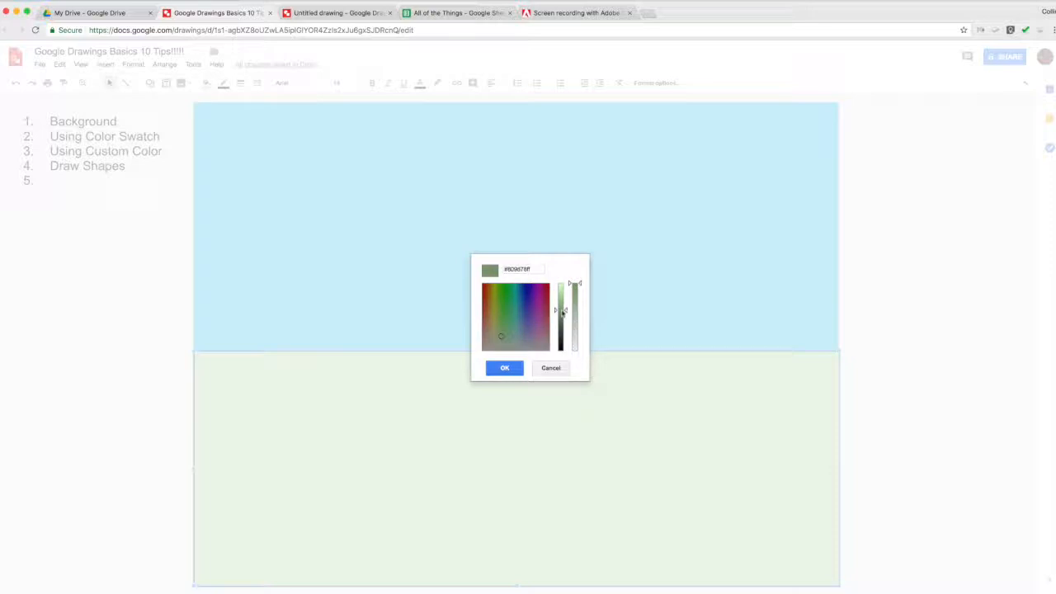
left_click_drag(503, 334, 501, 330)
left_click(505, 368)
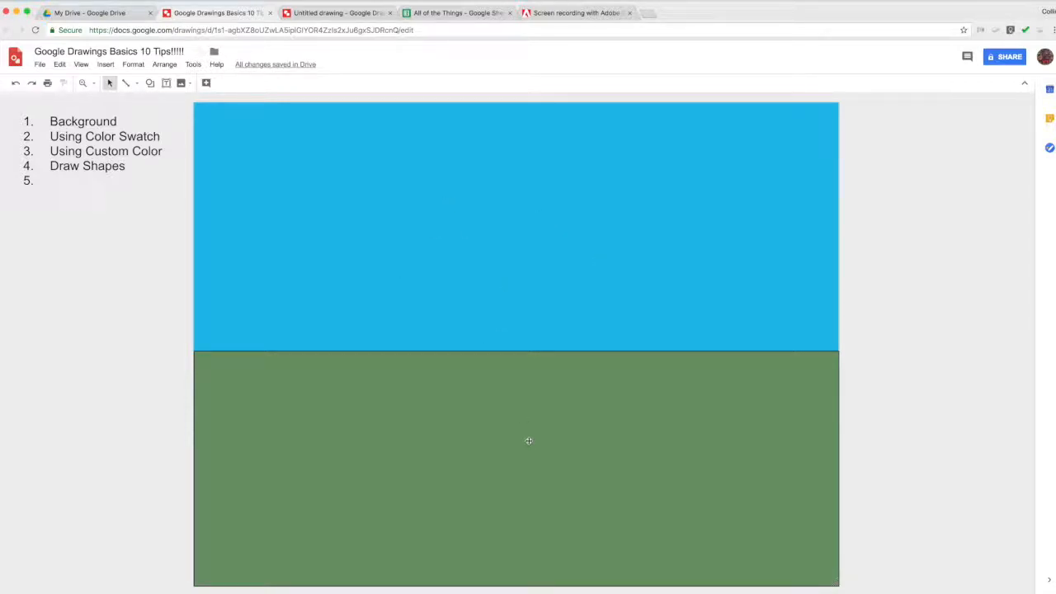
Step: Change the canvas background to a custom bright cyan
right_click(538, 281)
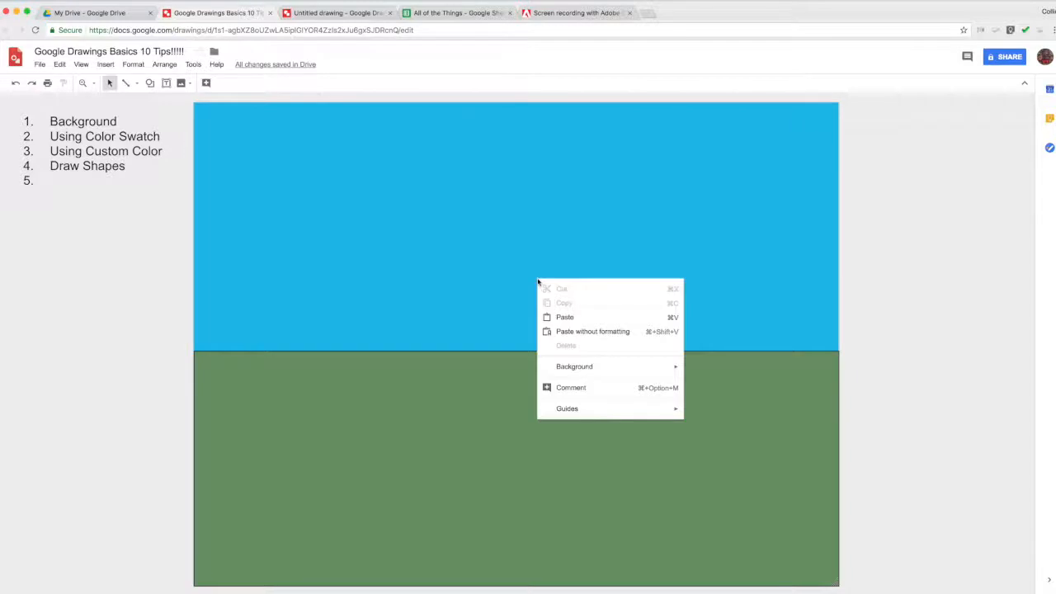
mouse_move(611, 370)
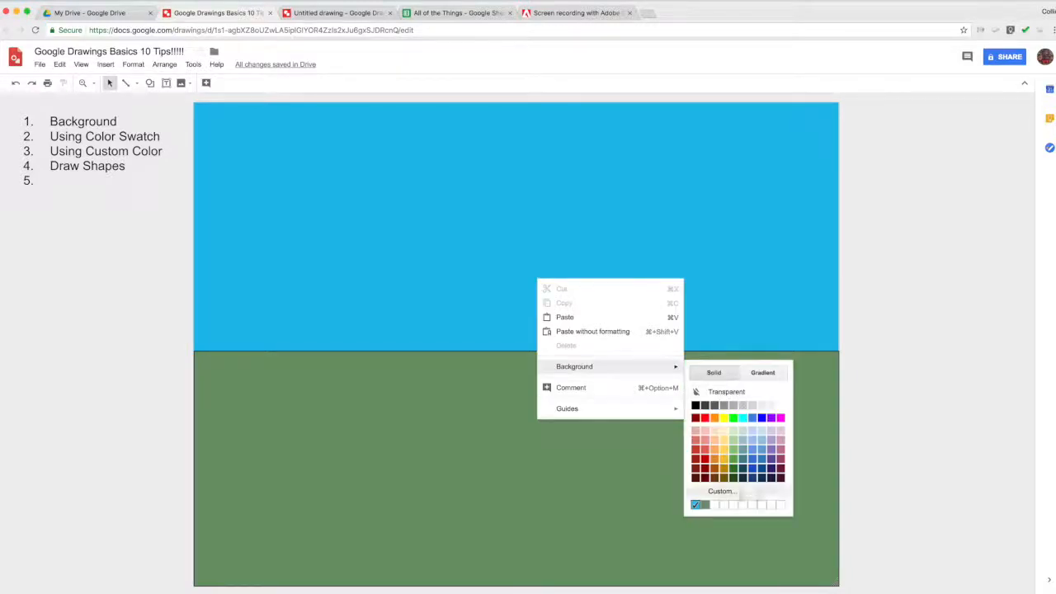
left_click(722, 491)
left_click(517, 293)
left_click(516, 293)
mouse_move(516, 290)
left_mouse_down()
mouse_move(514, 299)
mouse_move(517, 289)
left_mouse_up()
left_click(512, 369)
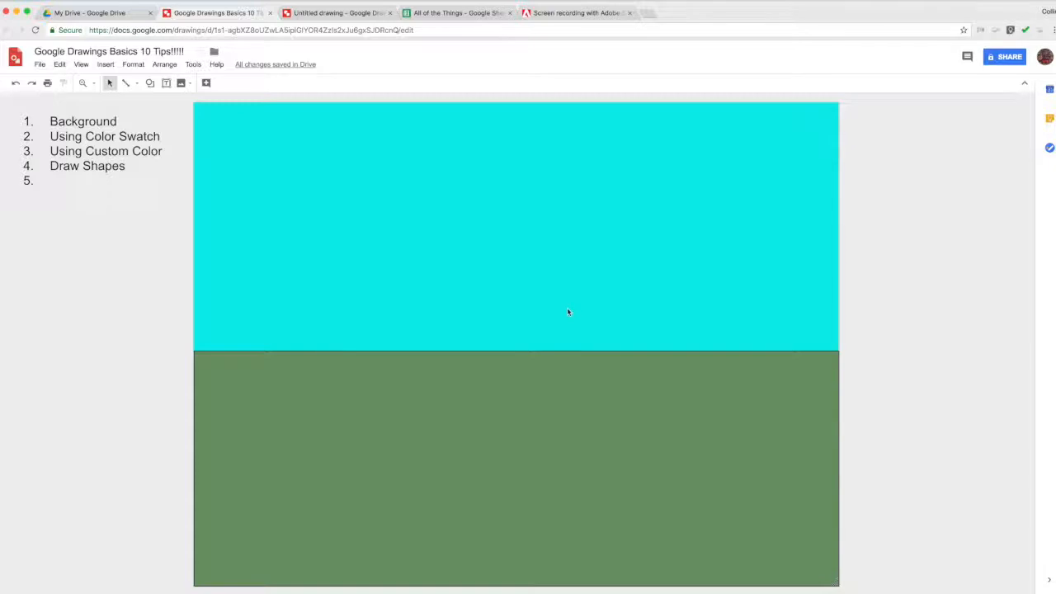
Step: Shorten the green rectangle a little by lowering its upper edge, keeping its base on the canvas's lower edge
left_click(504, 484)
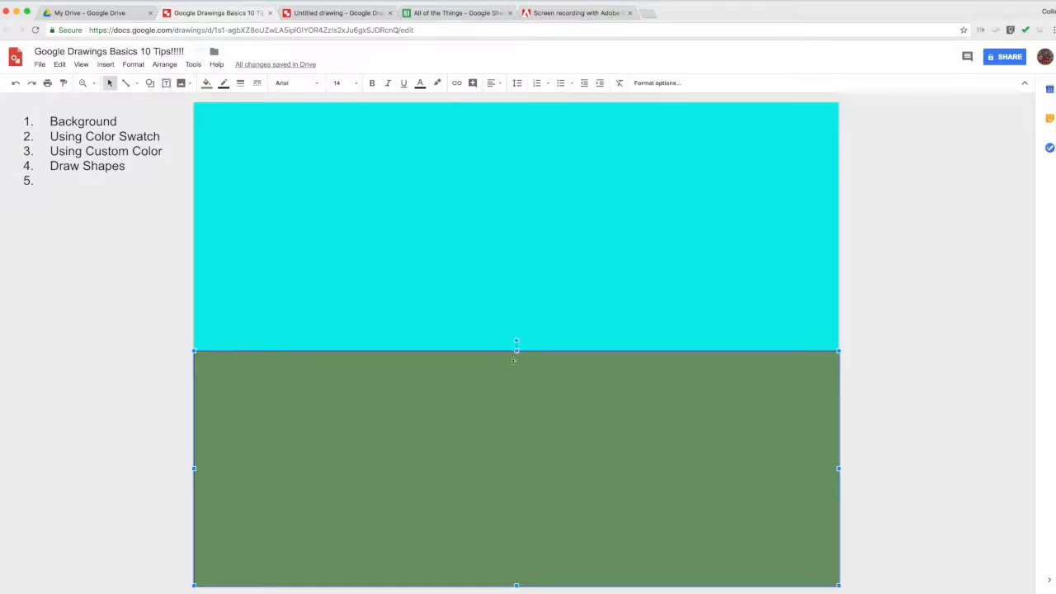
left_click_drag(514, 361, 514, 373)
left_click(793, 326)
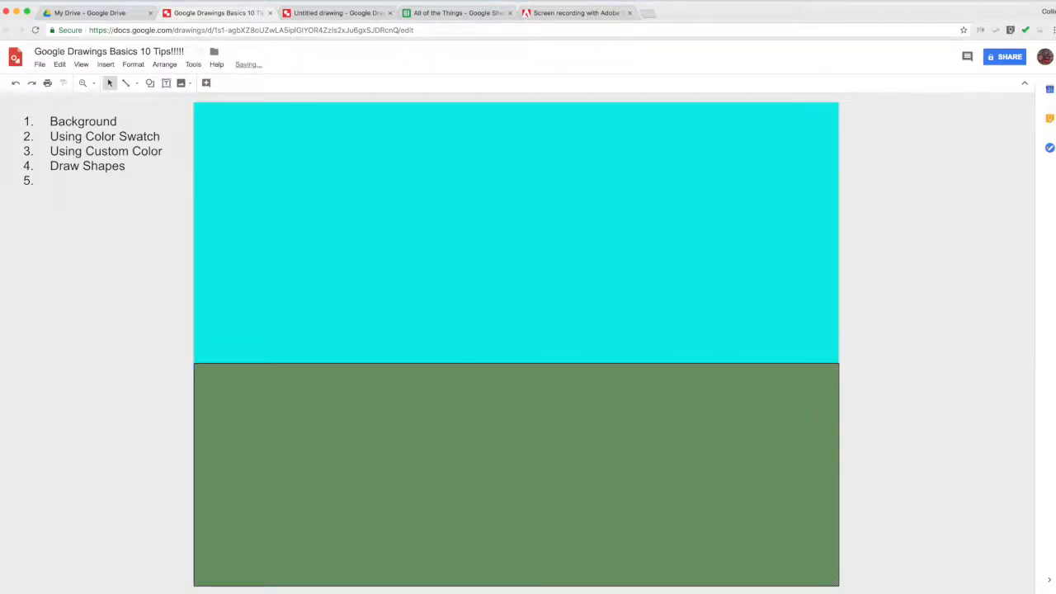
Step: Add "Add Text" as the fifth item in the tips list
left_click(131, 168)
key("Return")
type("Add Text")
left_click(256, 181)
Step: Insert a text box reading "Horizon Line" beside the canvas near the horizon and shrink it to fit the text
left_click(166, 83)
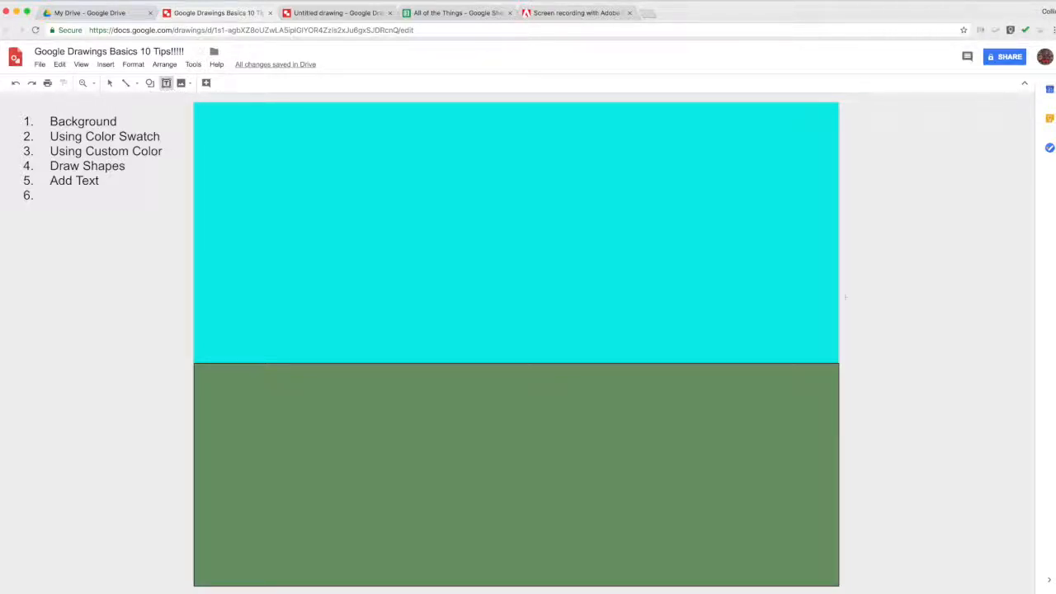
left_click_drag(861, 306, 1021, 358)
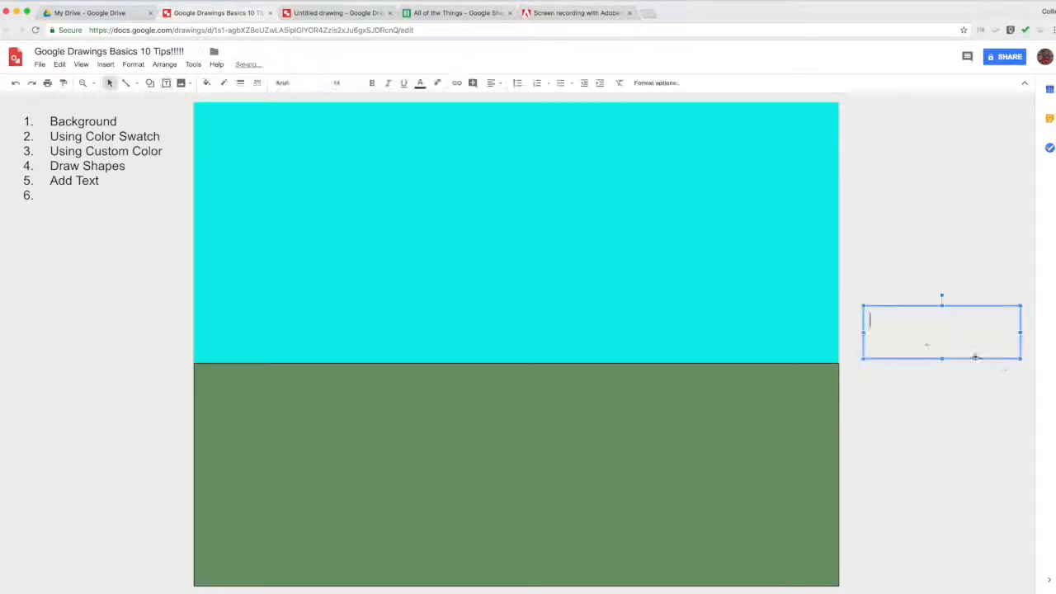
type("Horiz")
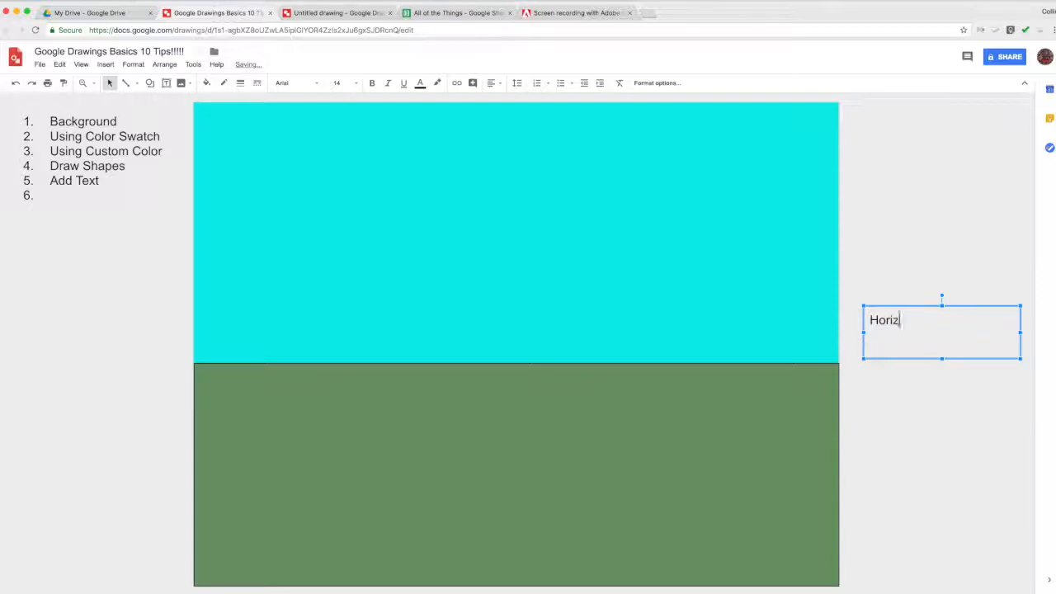
type("on Line")
left_click_drag(1020, 333, 977, 334)
left_click_drag(920, 358, 918, 338)
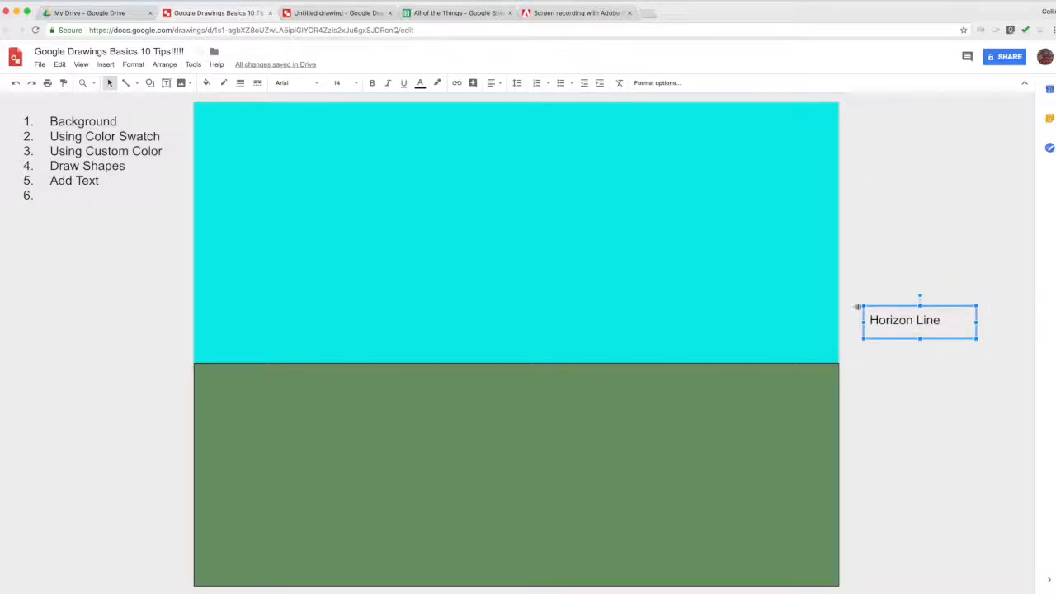
Step: Add "Change Shape Color" as the sixth item in the tips list
left_click(100, 181)
key("Return")
type("Change ")
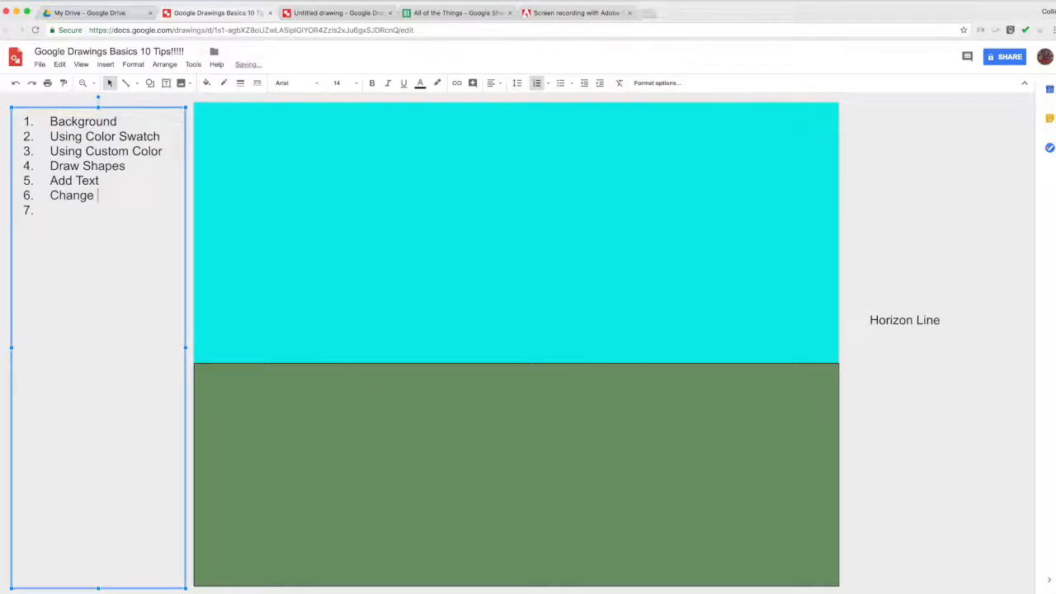
type("Shape Color")
Step: Fill the "Horizon Line" text box with the lightest yellow swatch
left_click(920, 321)
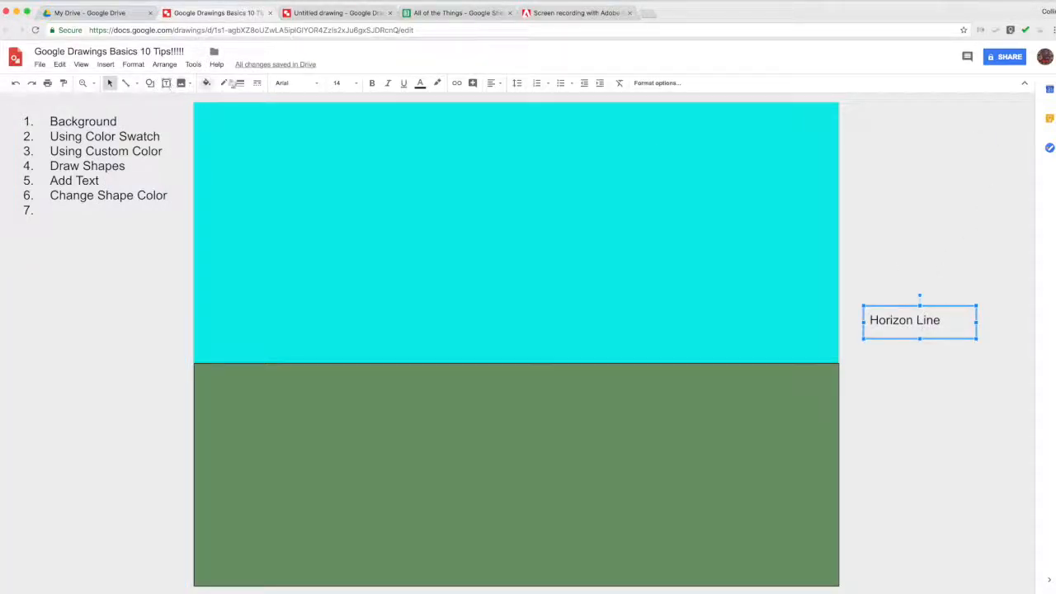
left_click(208, 83)
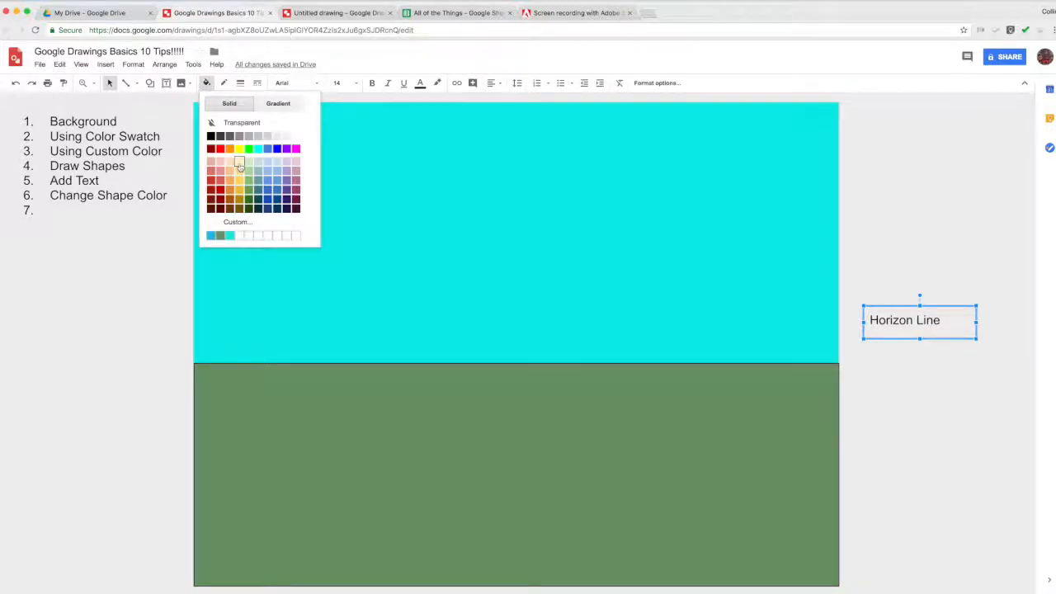
left_click(239, 162)
left_click(946, 473)
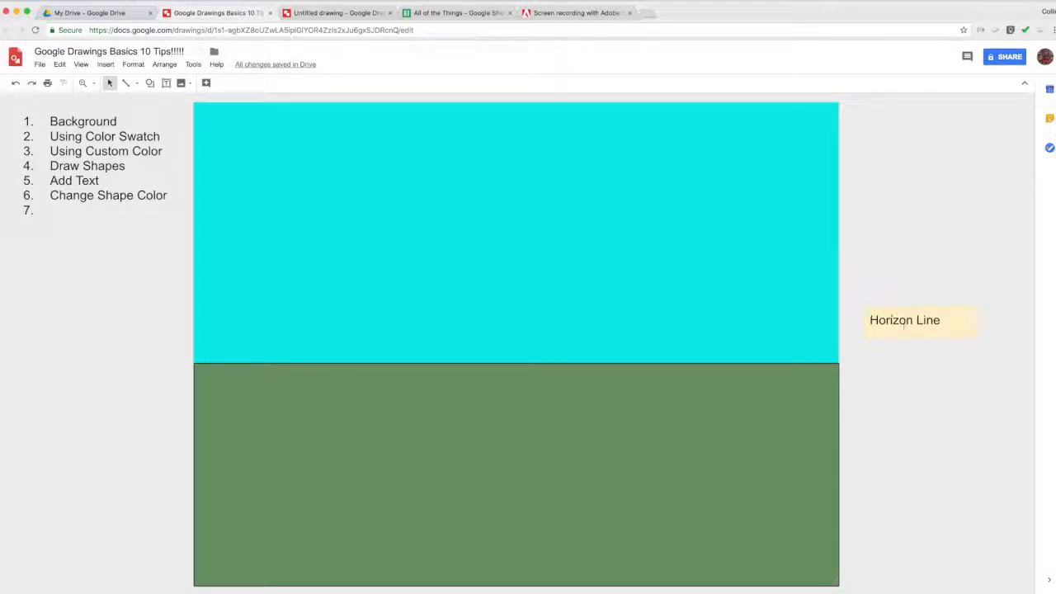
Step: Give the "Horizon Line" text box a 2px border and thicken it to 3px
left_click(964, 326)
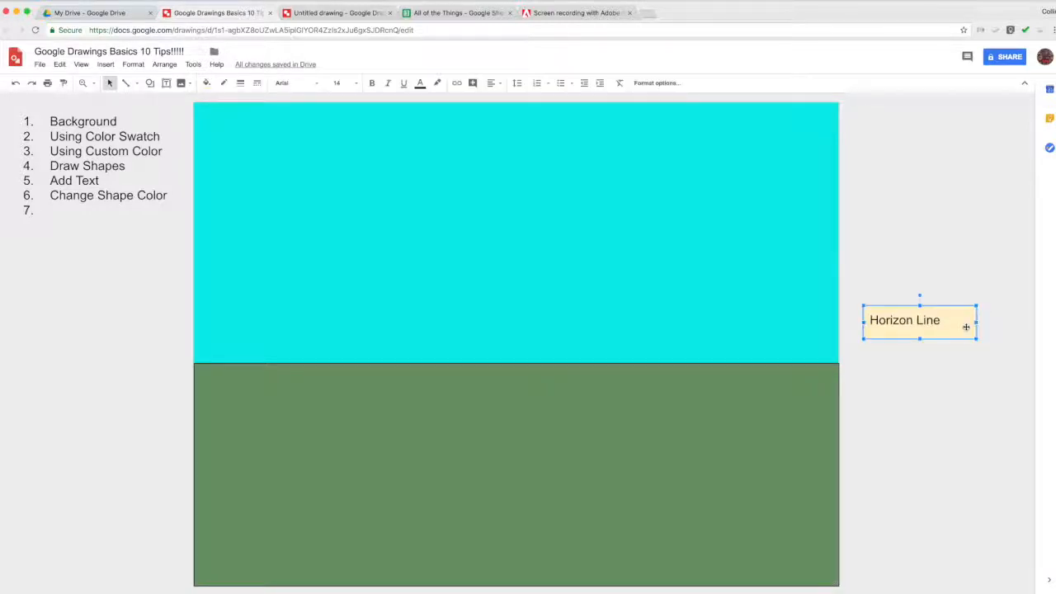
left_click(240, 83)
left_click(264, 120)
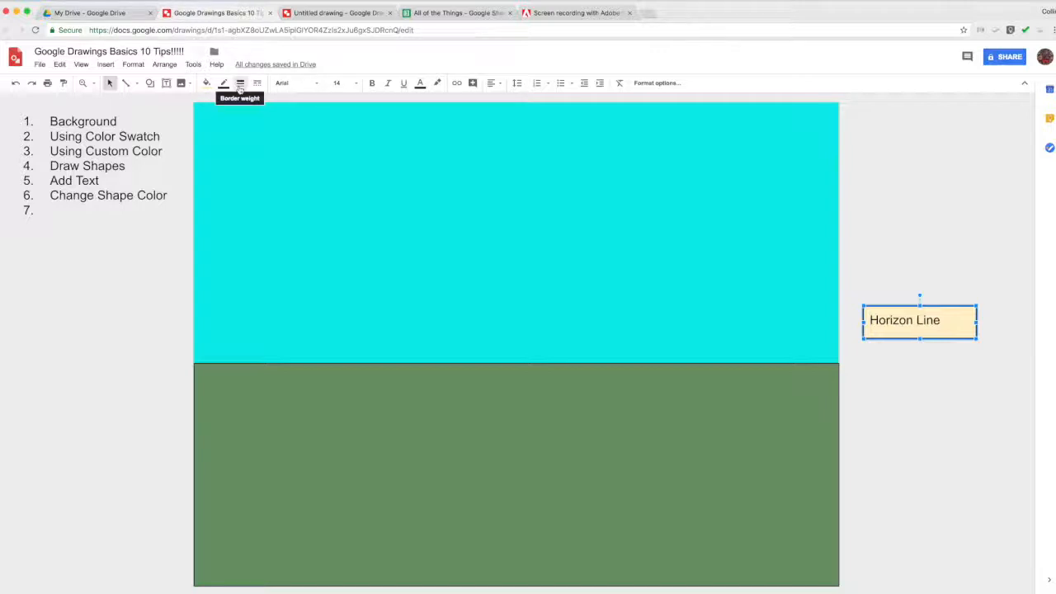
left_click(240, 83)
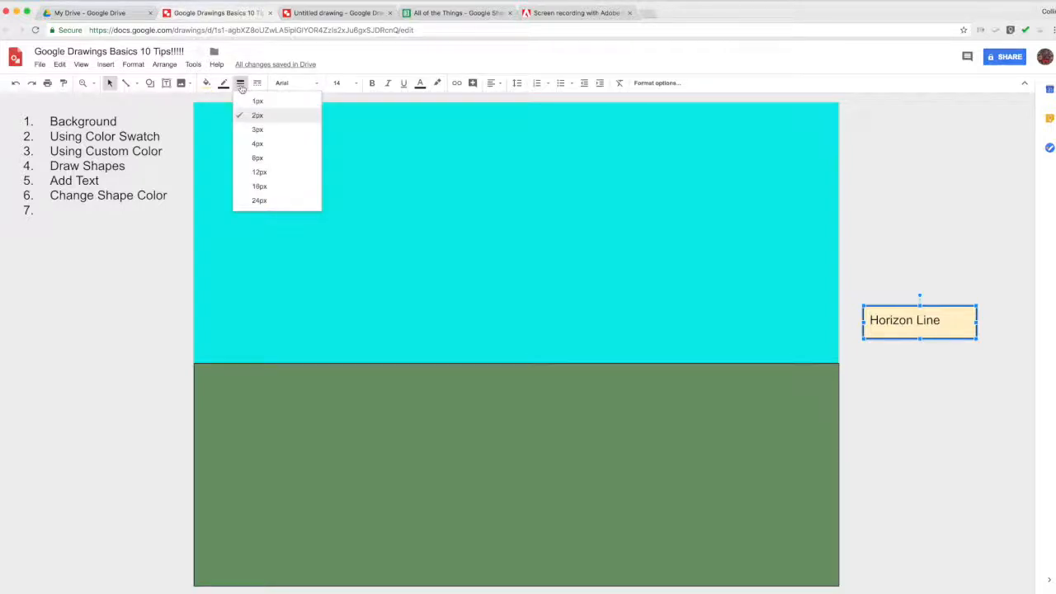
left_click(257, 129)
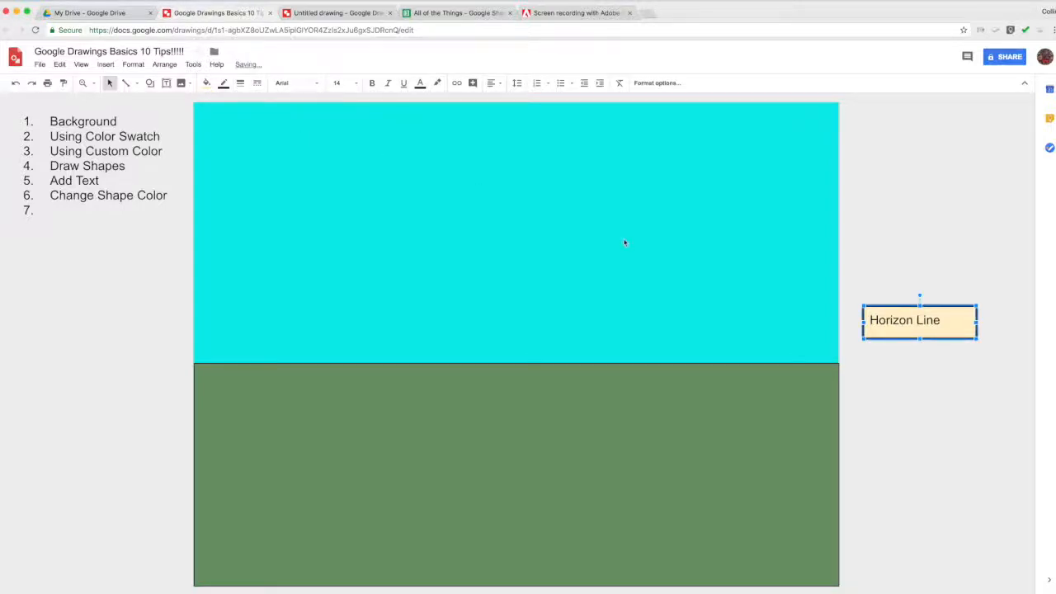
Step: Change the "Horizon Line" text box's border color to dark gray
left_click(224, 85)
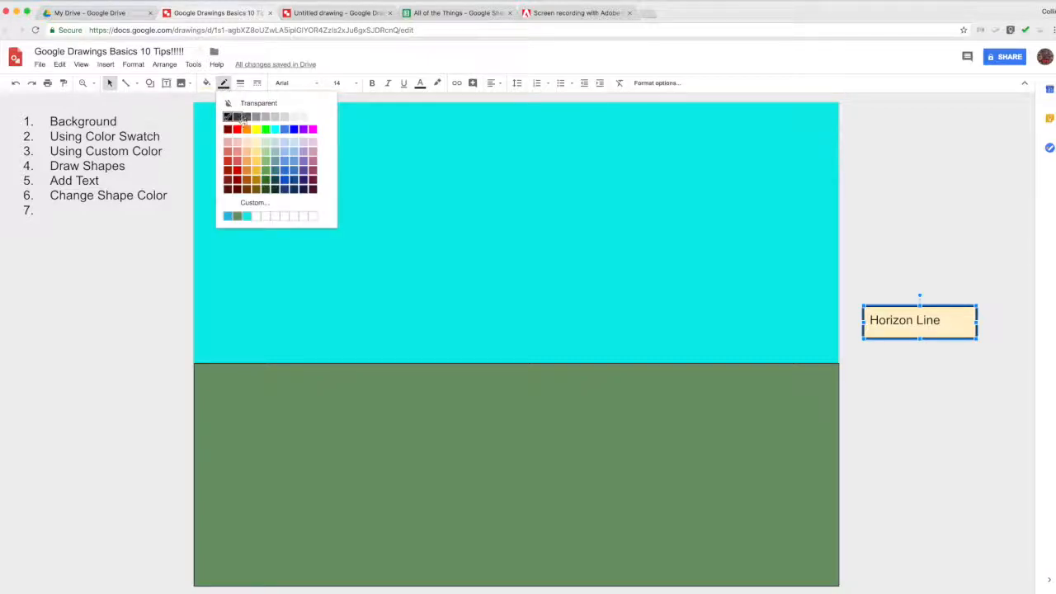
left_click(246, 120)
left_click(848, 222)
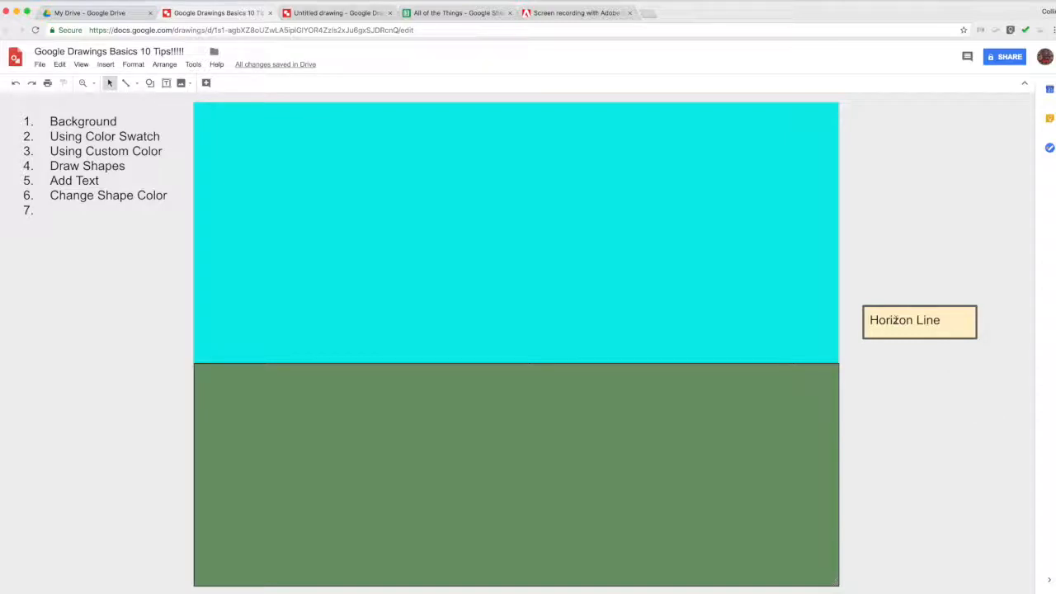
Step: Move the "Horizon Line" text box slightly down and farther away from the canvas
left_click_drag(944, 337, 979, 359)
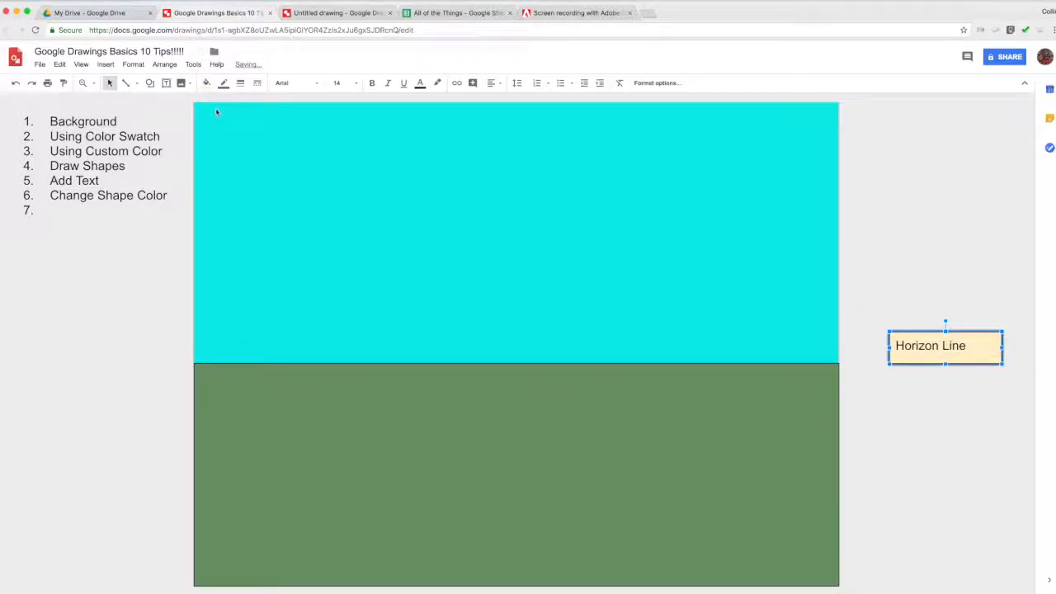
left_click(135, 84)
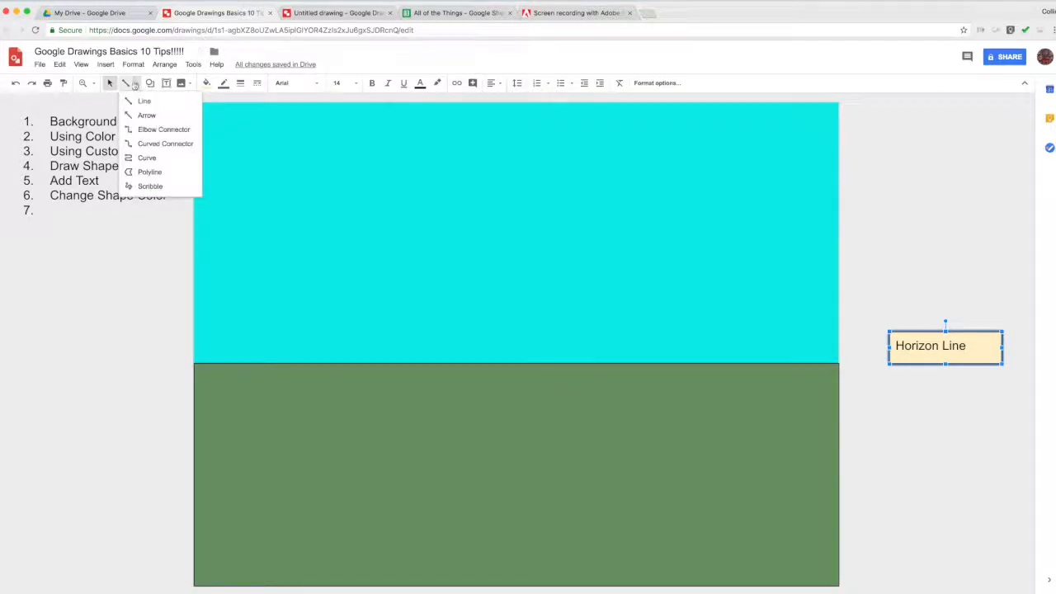
left_click(148, 143)
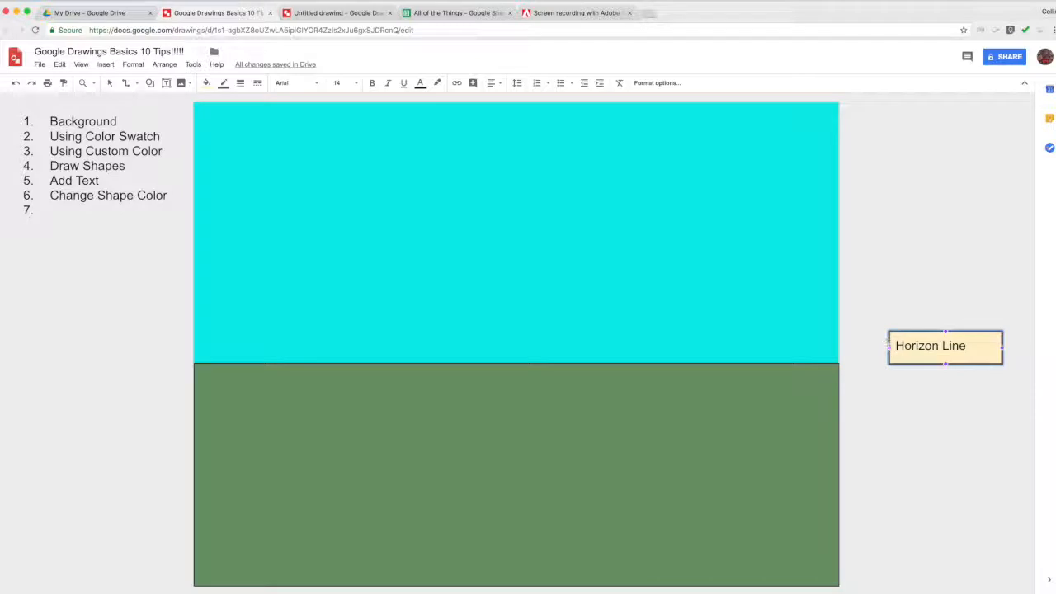
left_click_drag(888, 348, 520, 364)
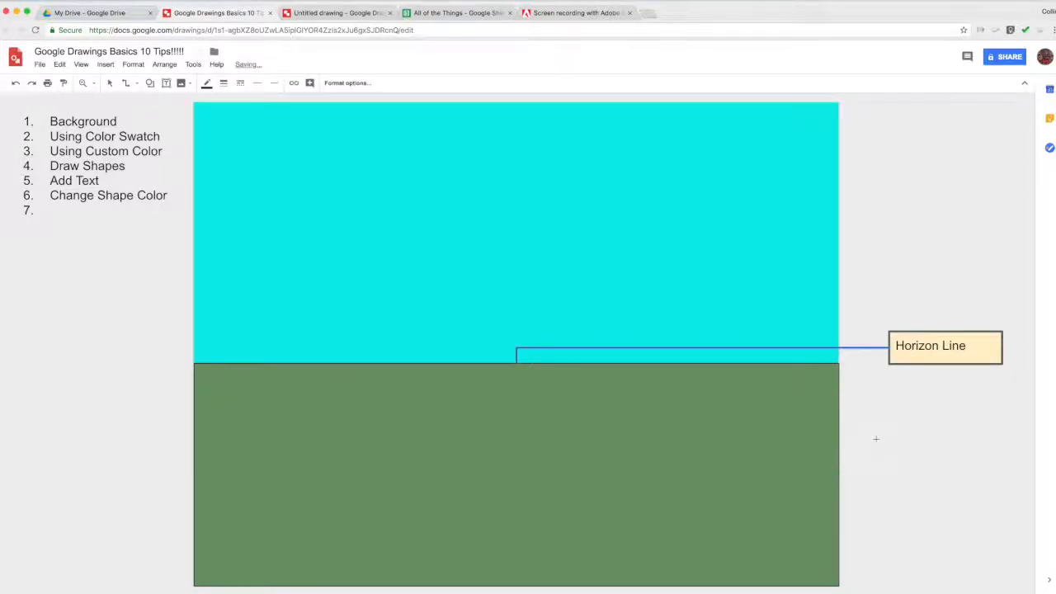
key("Delete")
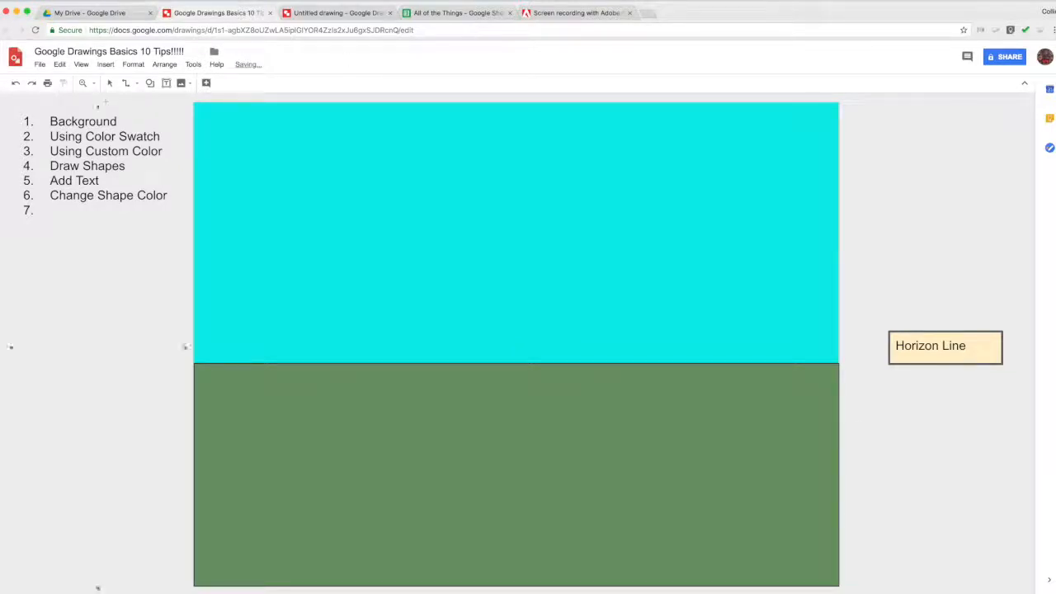
Step: Draw a straight line from the left side of the "Horizon Line" text box to the right end of the horizon
left_click(135, 84)
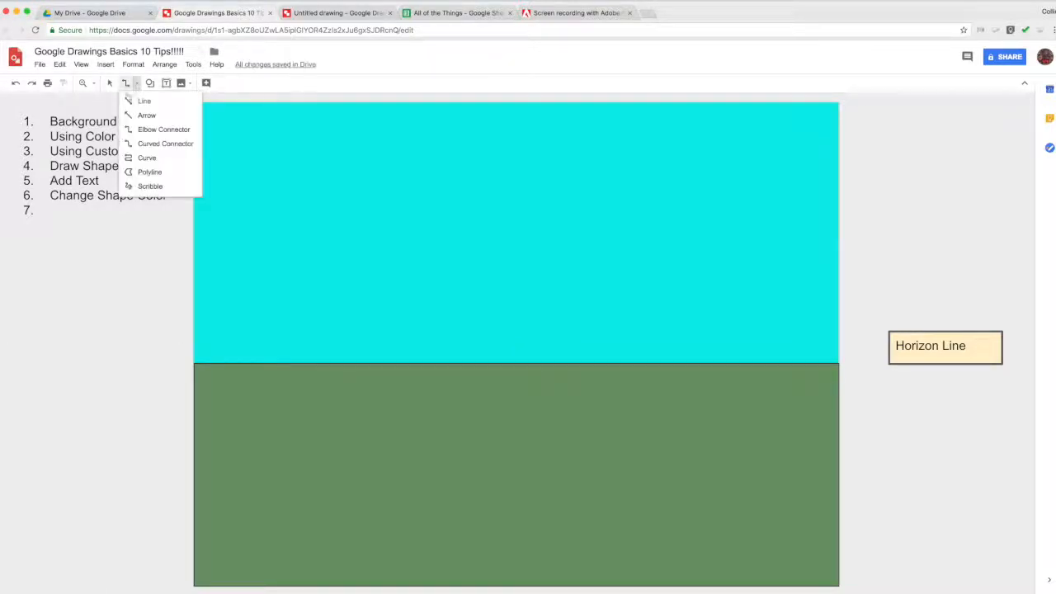
left_click(150, 105)
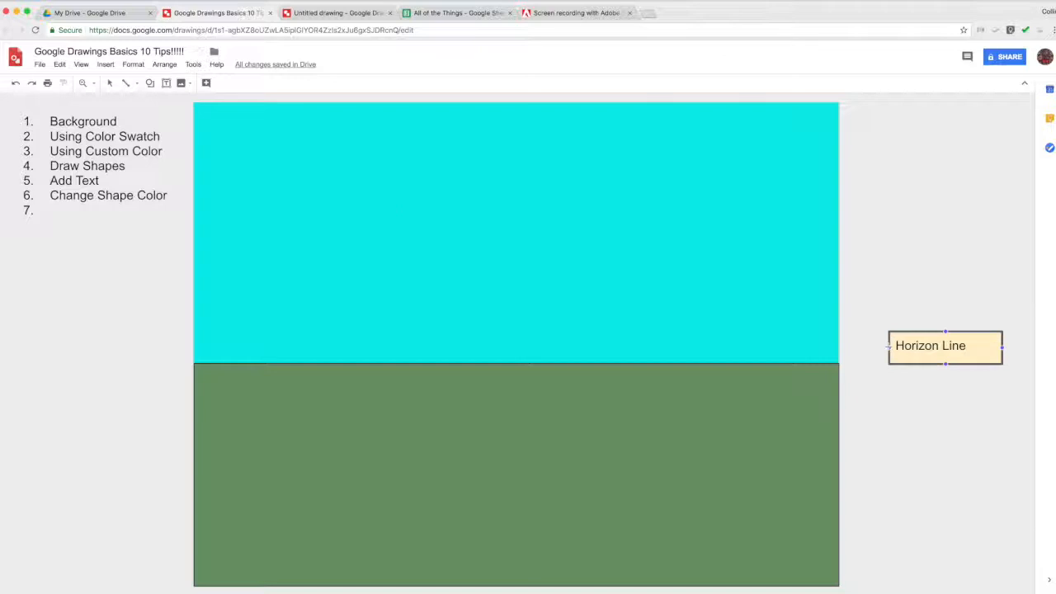
left_click_drag(889, 348, 841, 361)
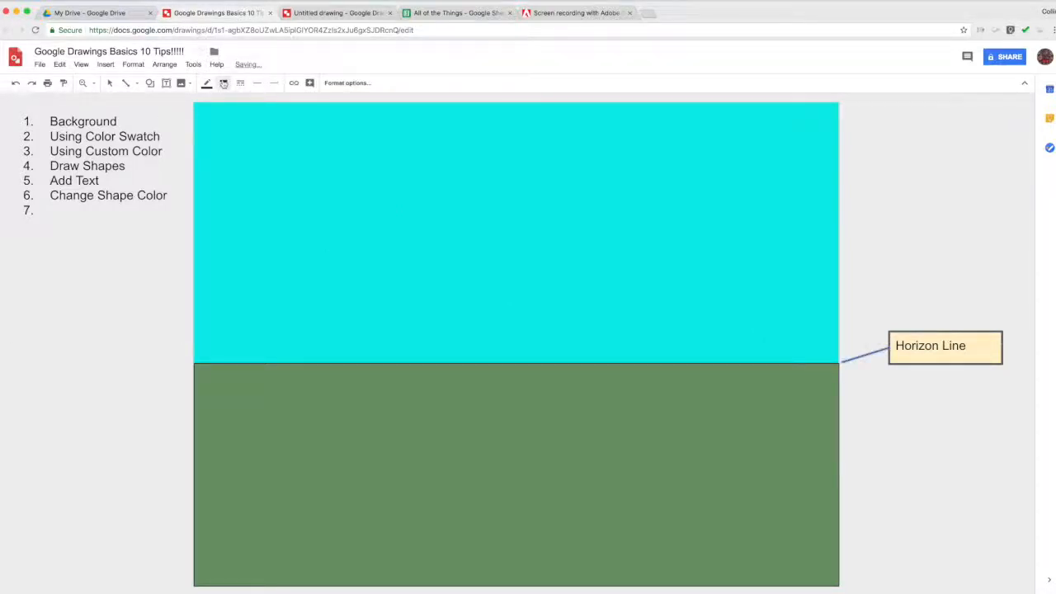
Step: Thicken the line beside the "Horizon Line" text box and color it dark gray, removing any stray line
left_click(222, 83)
left_click(239, 130)
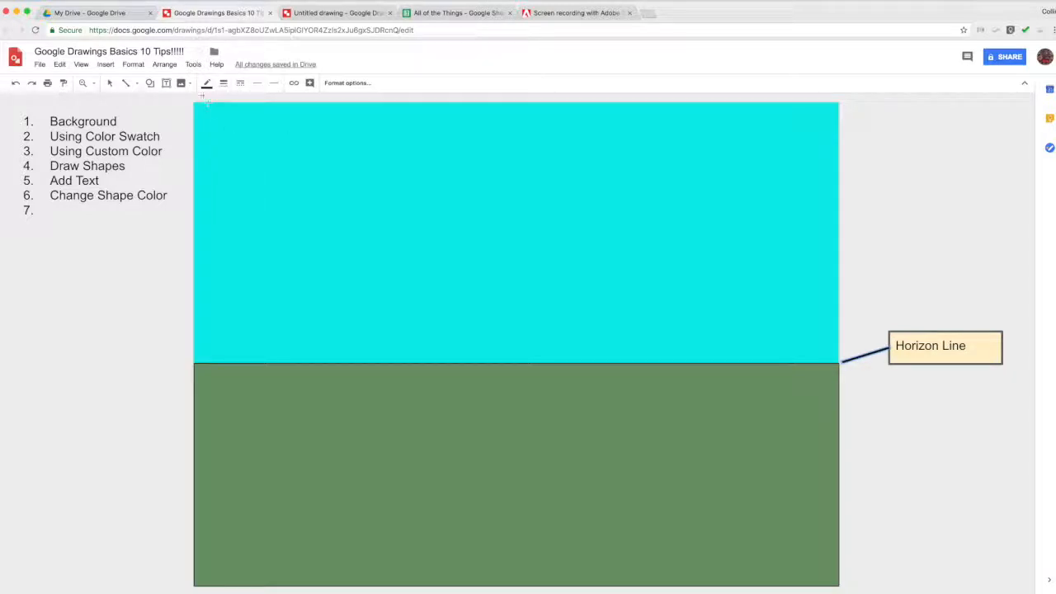
left_click(166, 82)
left_click(206, 82)
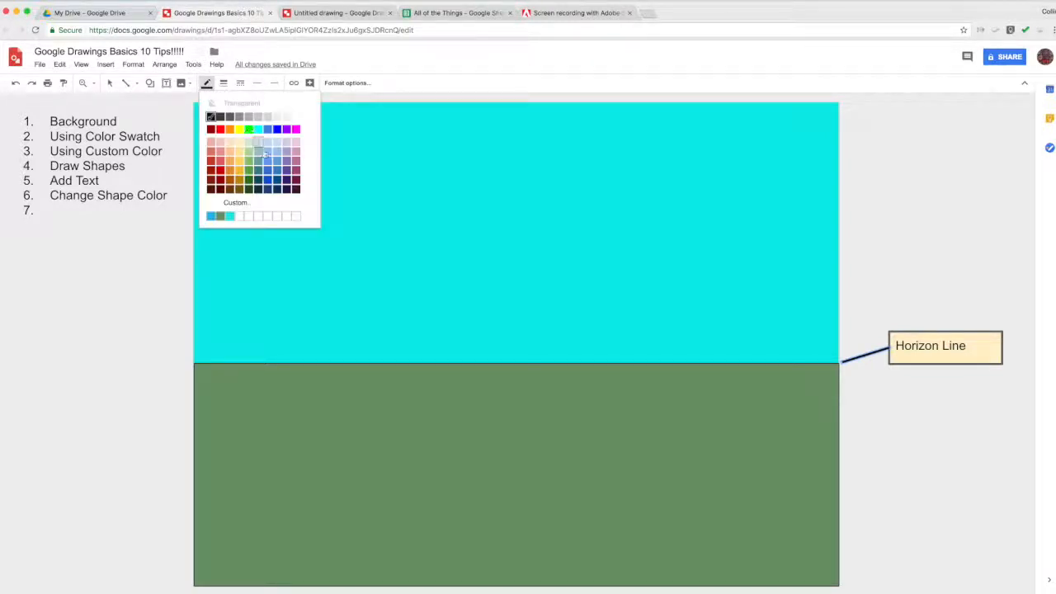
left_click(231, 118)
left_click(940, 311)
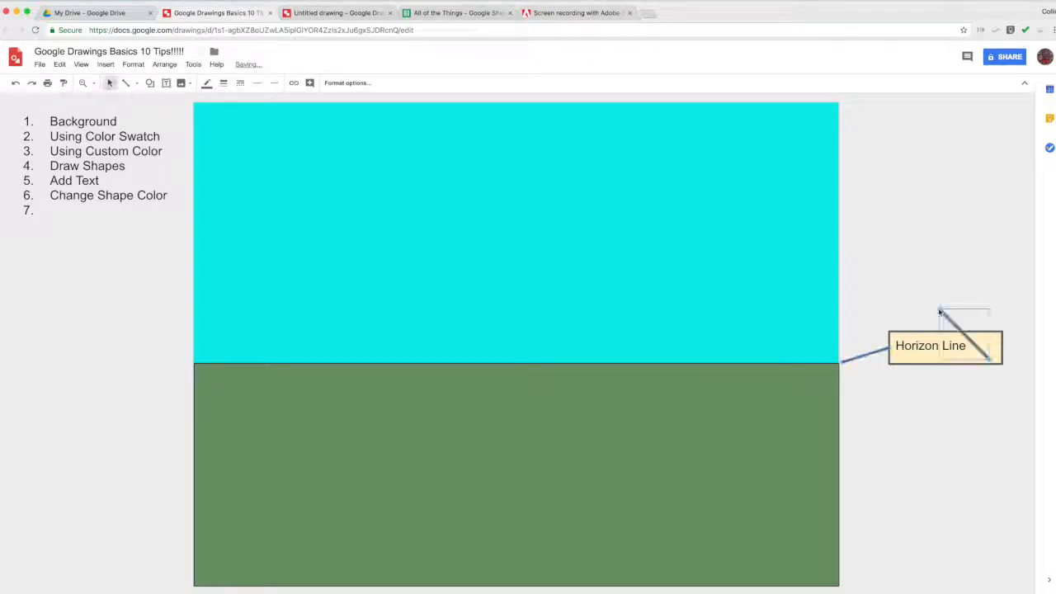
key("Delete")
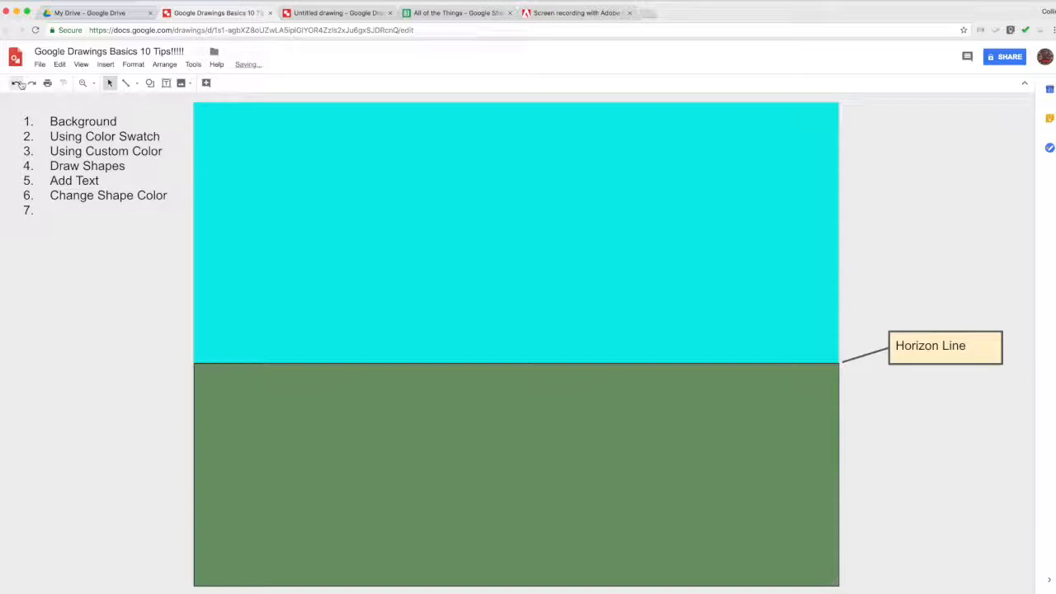
Step: Attach the free end of the label's line to the upper-right corner of the green ground rectangle
left_click(845, 362)
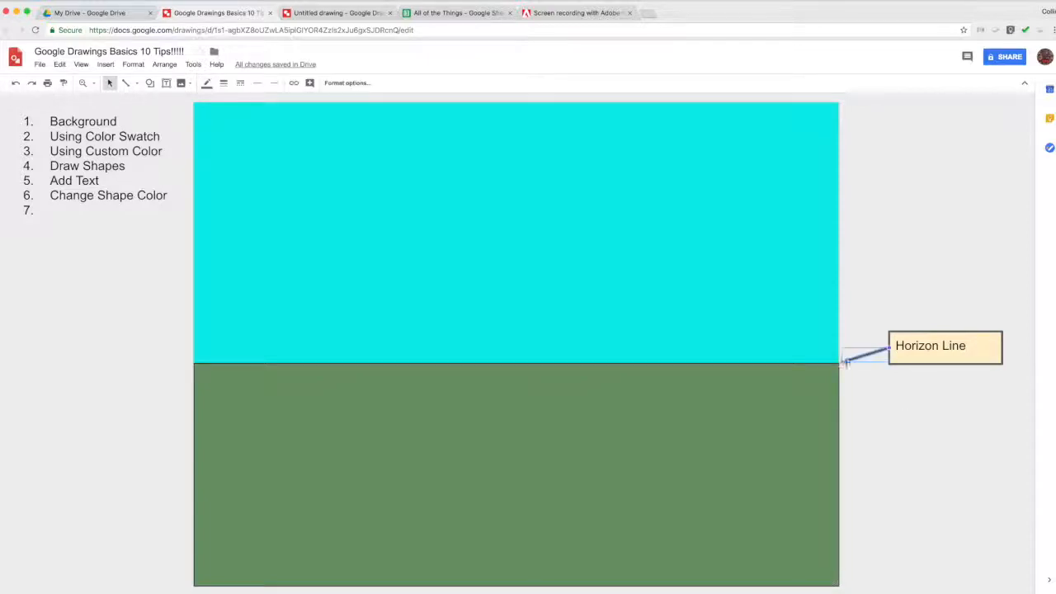
left_click_drag(842, 363, 839, 364)
left_click(893, 397)
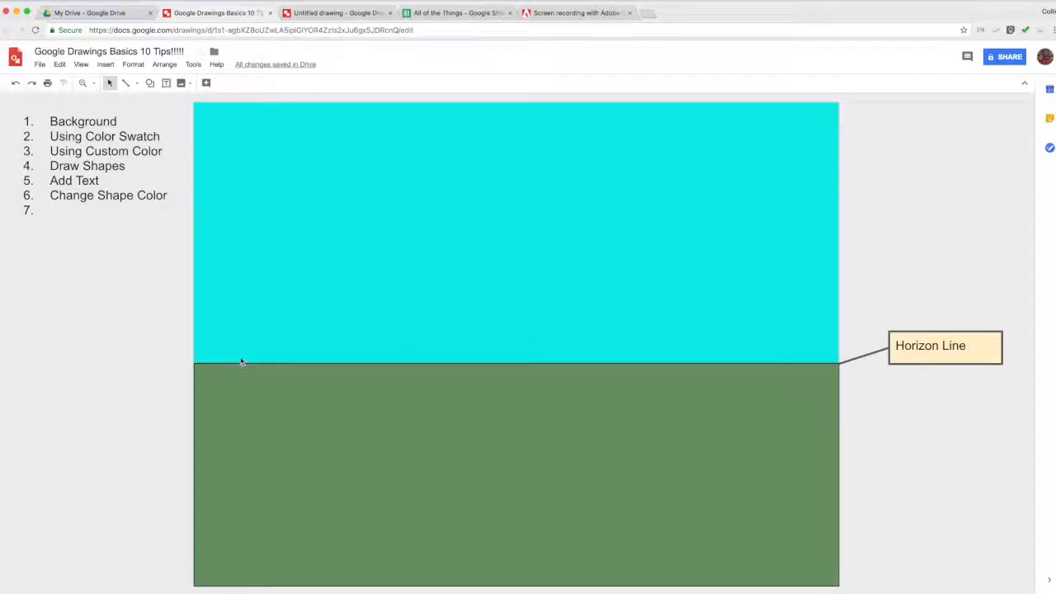
Step: Add "Add Forms" as the seventh item in the tips list
left_click(174, 206)
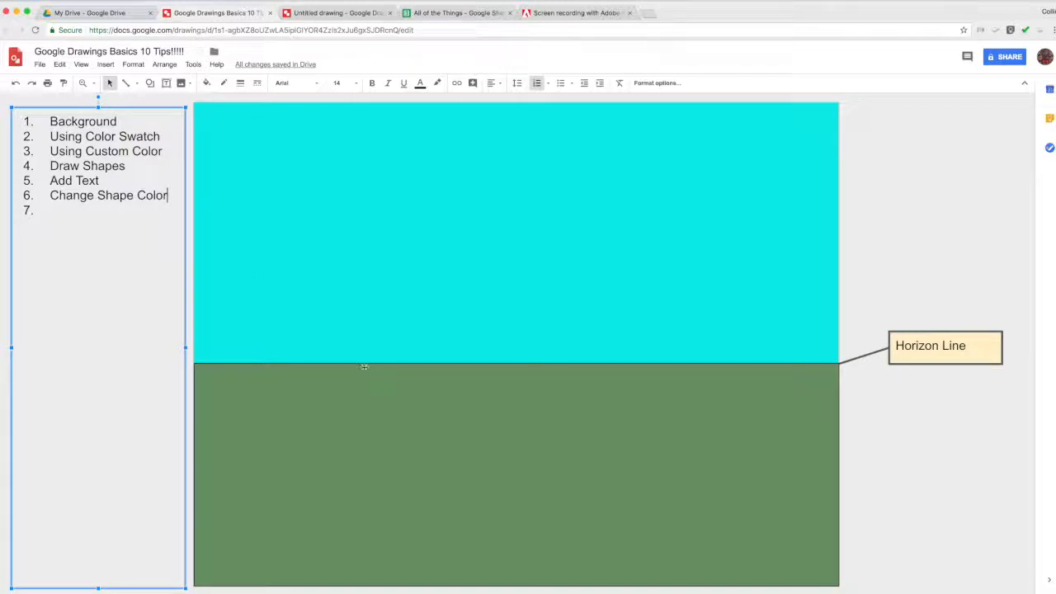
key("Return")
type("Add Fo")
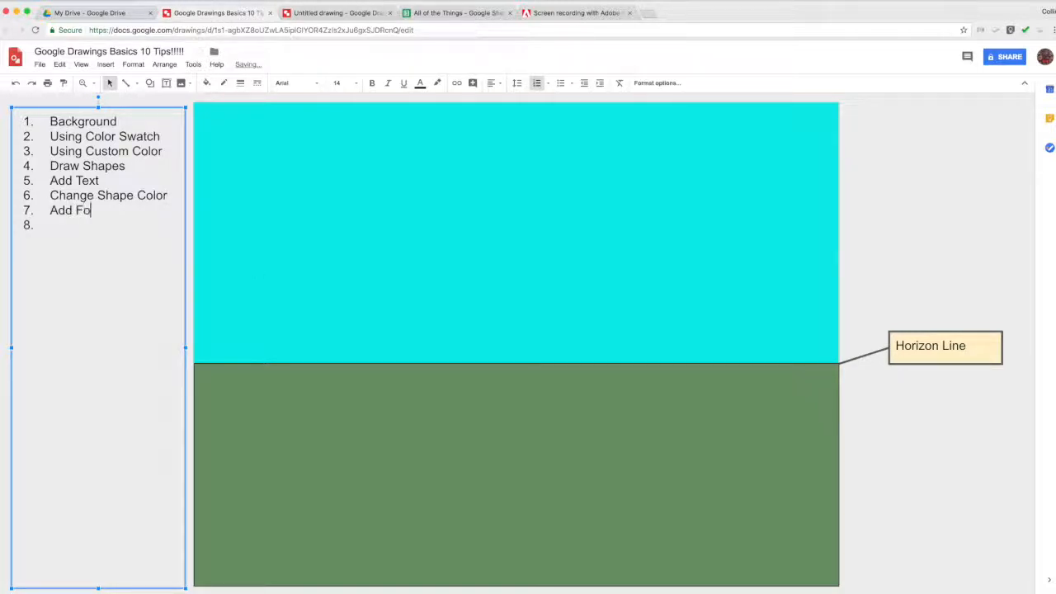
type("rms")
left_click(766, 478)
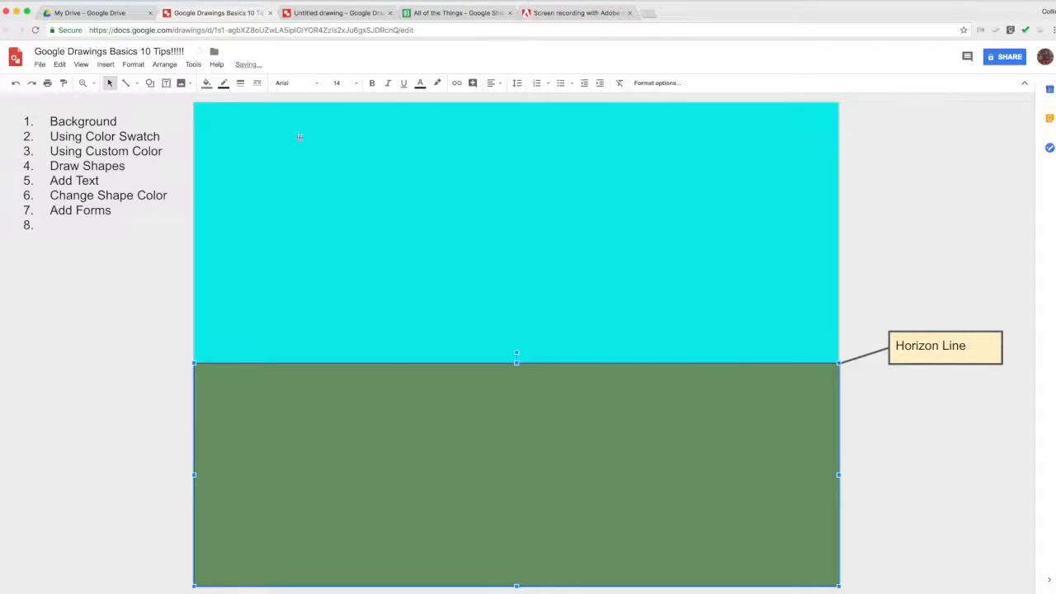
left_click(864, 462)
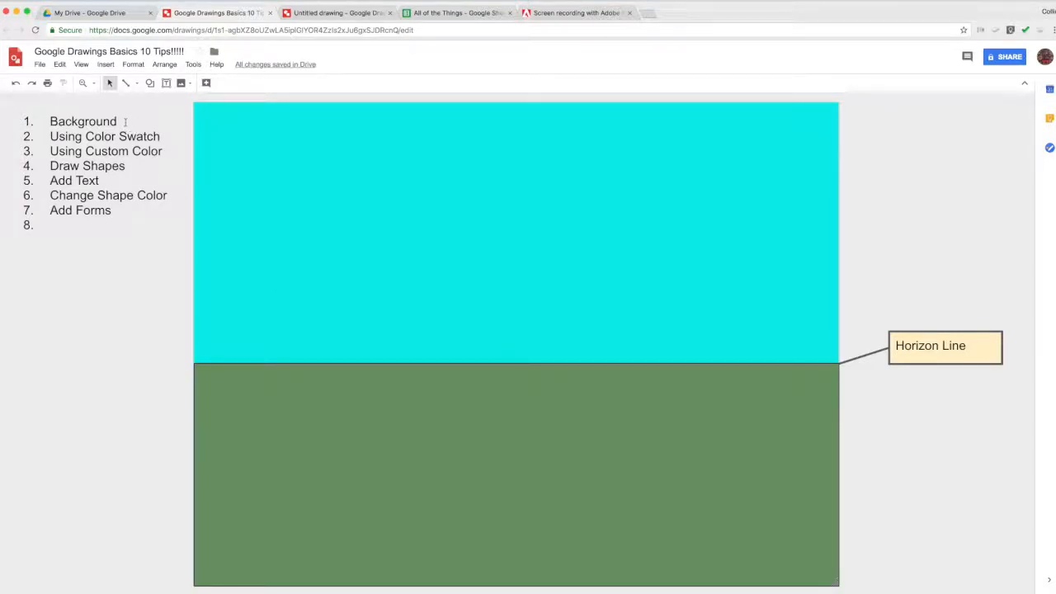
Step: Draw an upright cylinder with the Can shape and place it on the right part of the green ground
left_click(149, 82)
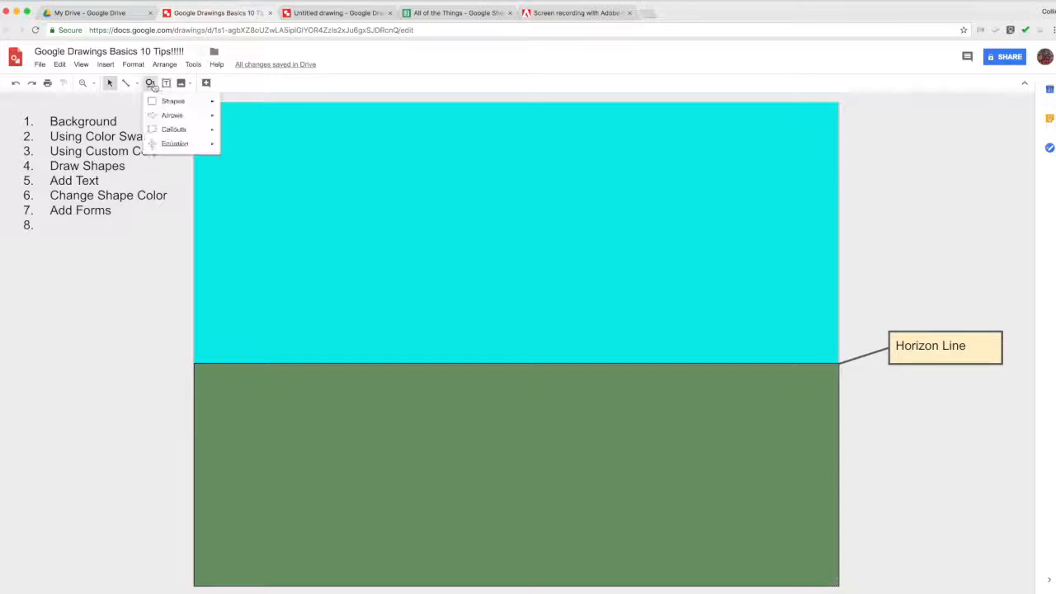
mouse_move(176, 107)
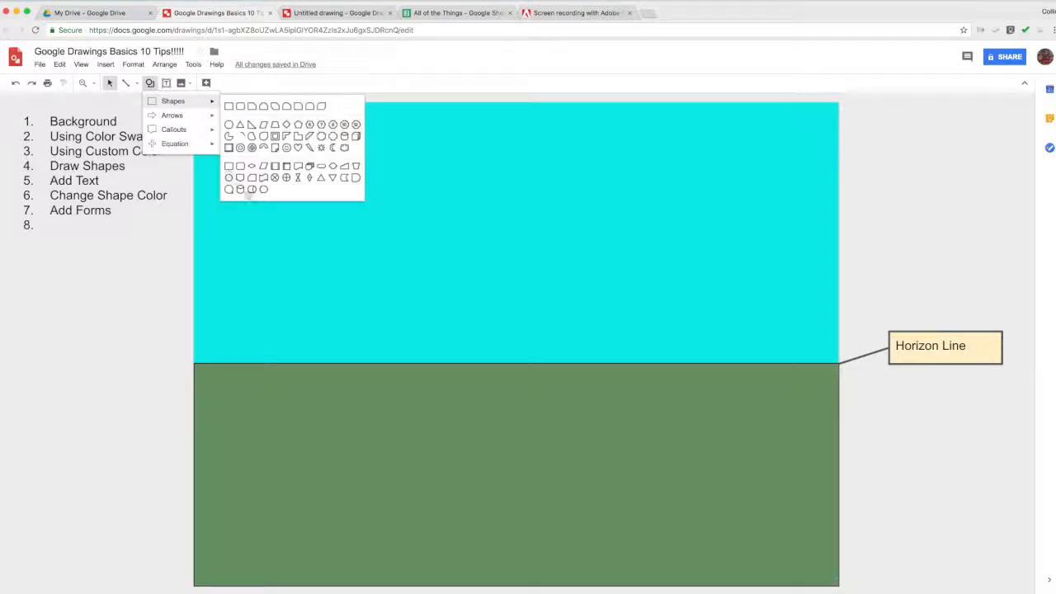
left_click(240, 189)
left_click_drag(695, 330, 773, 469)
left_click_drag(745, 417, 731, 468)
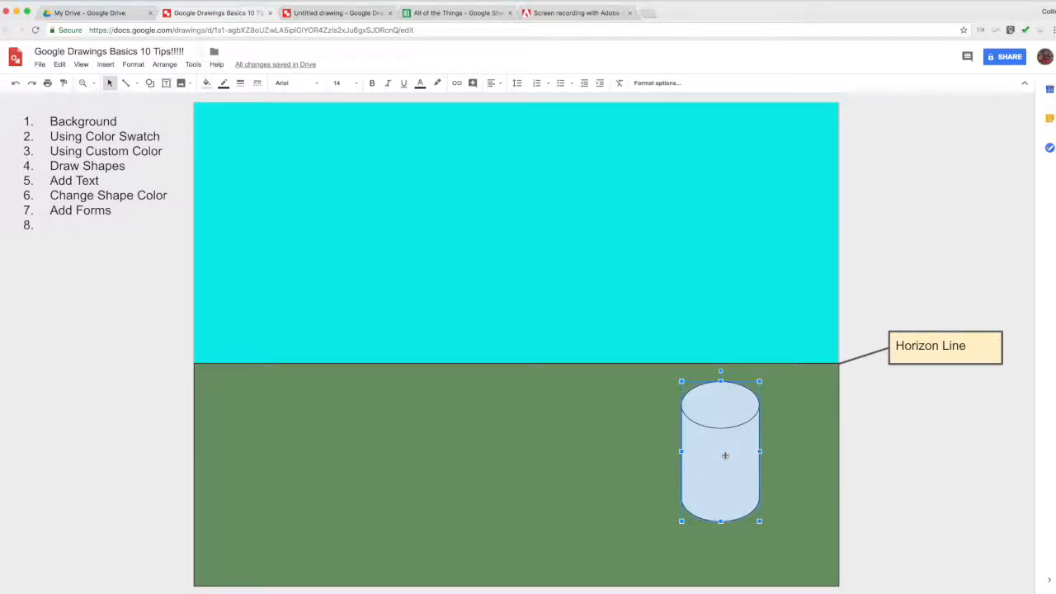
left_click_drag(629, 379, 637, 401)
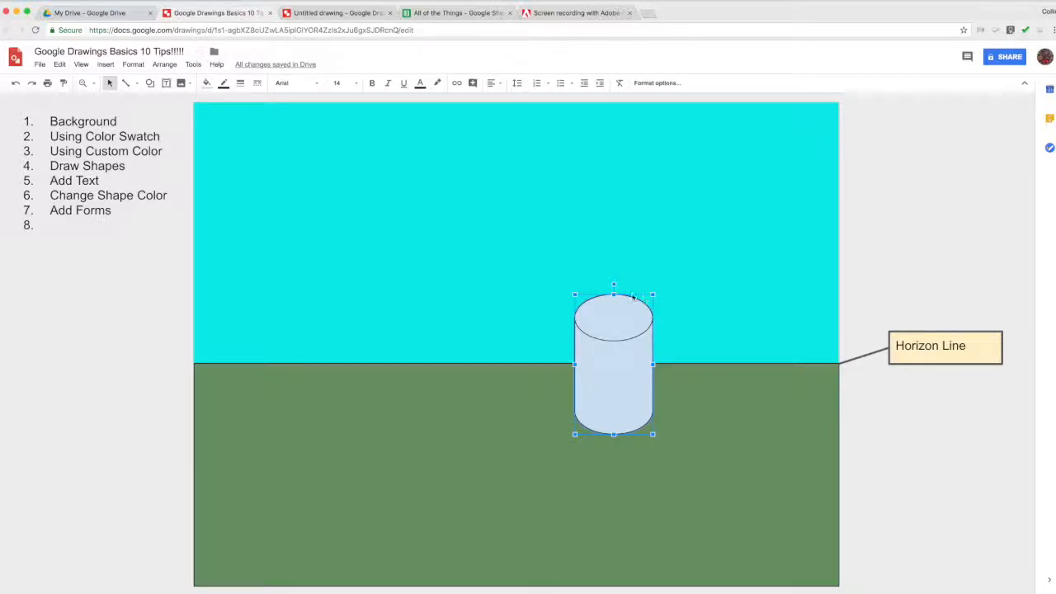
left_click_drag(640, 402, 711, 516)
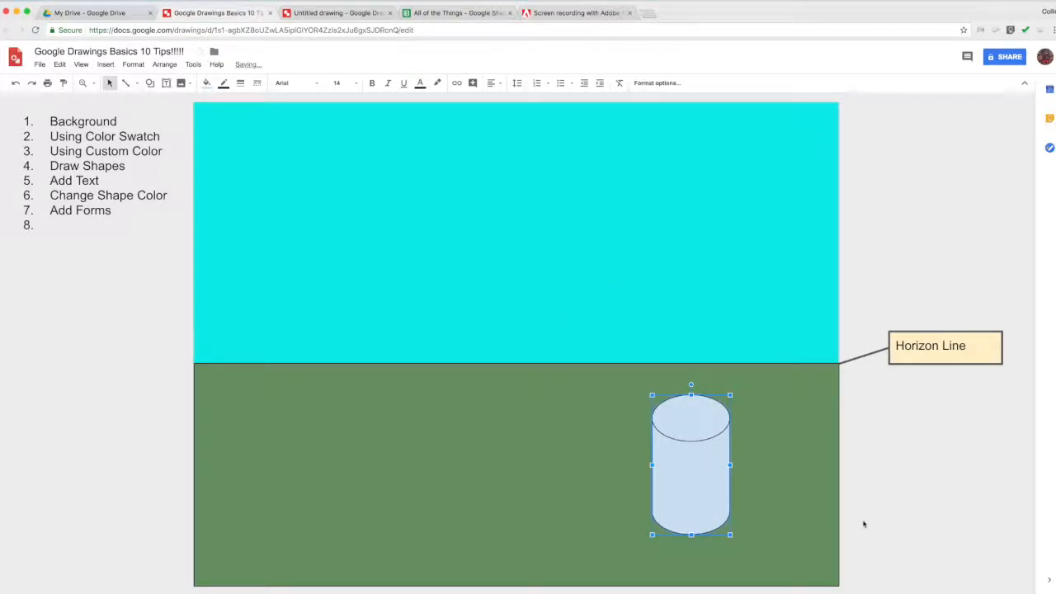
Step: Duplicate the cylinder and move the copy into the sky, directly above the original
key("ctrl+d")
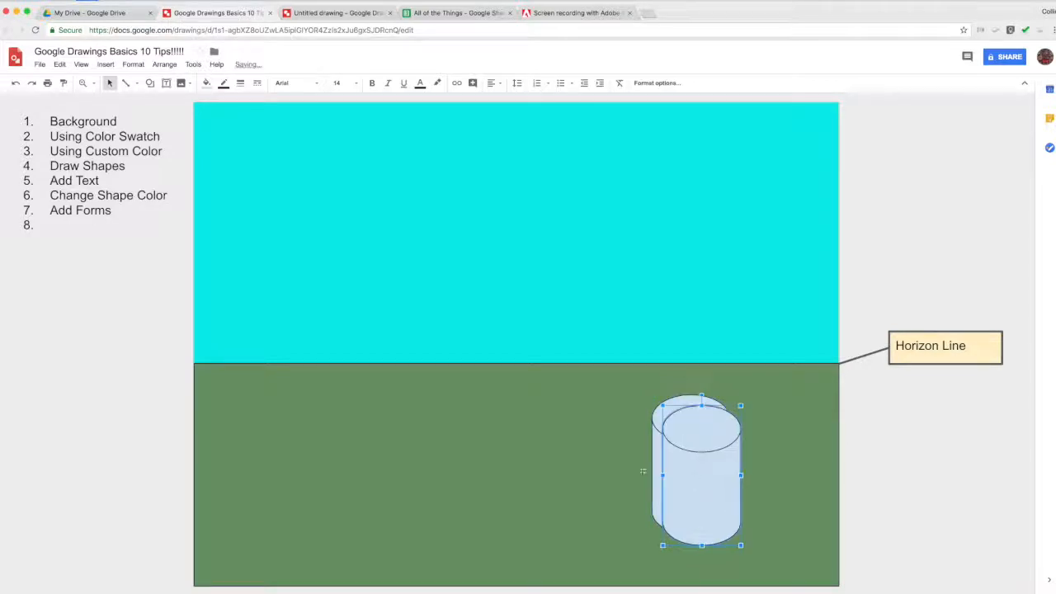
left_click_drag(710, 319, 698, 255)
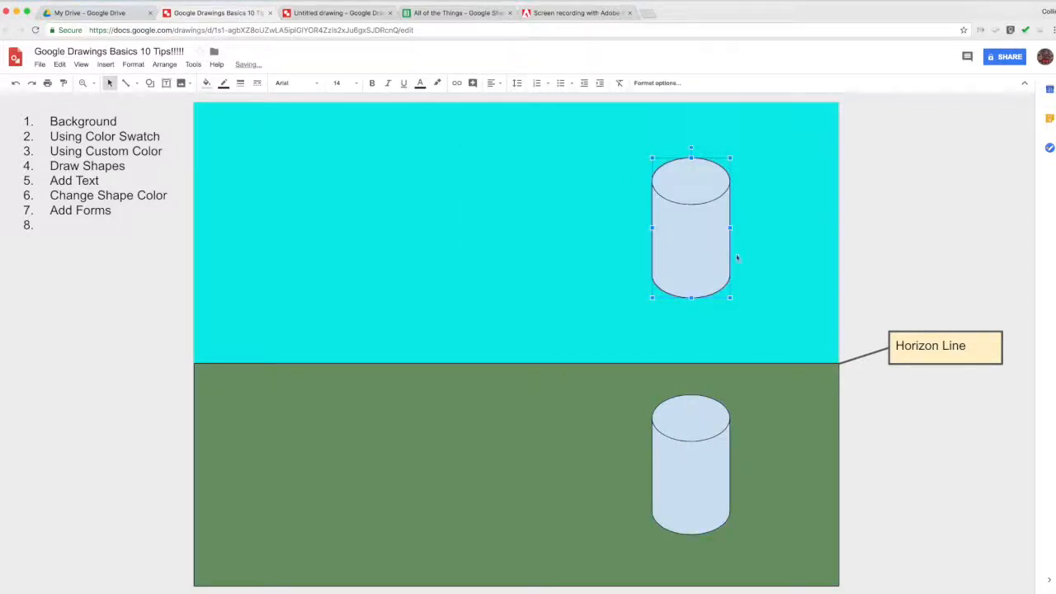
Step: Rotate the sky cylinder upside down and shorten it from its lower edge to less than half its height
left_click_drag(691, 152, 693, 323)
left_click(642, 318)
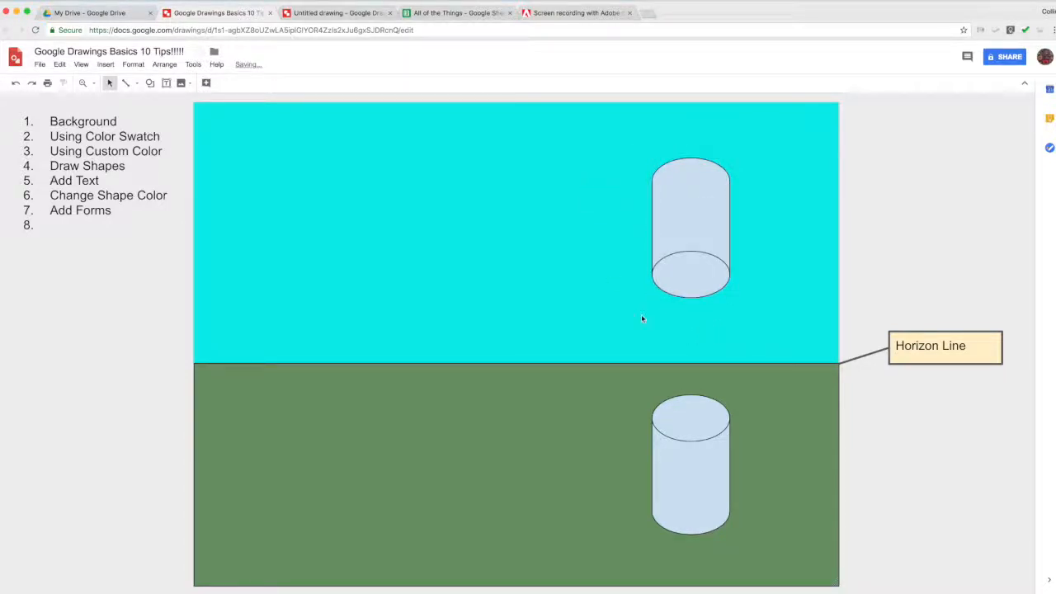
left_click(689, 268)
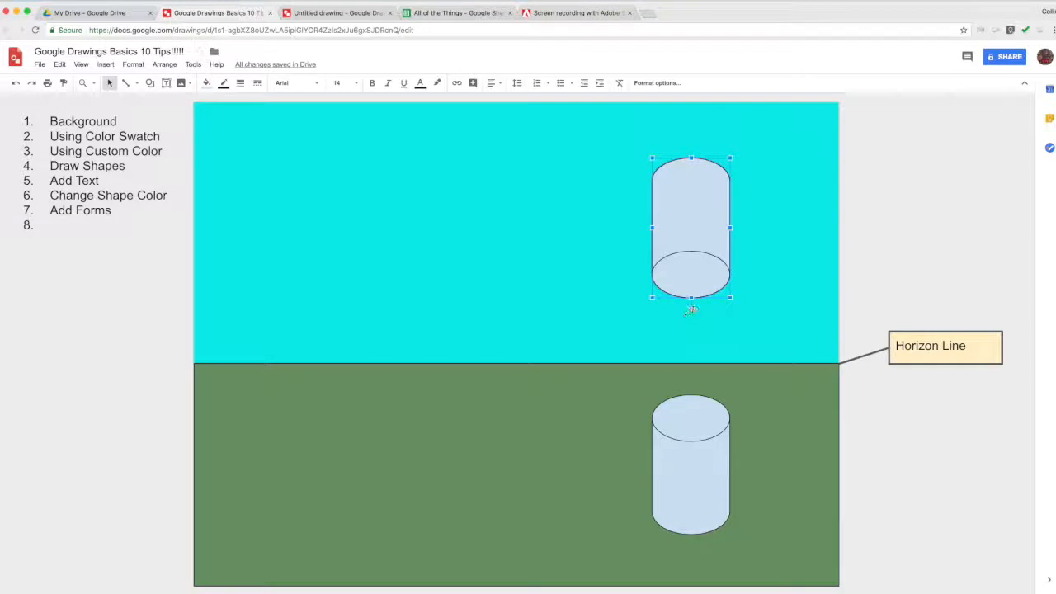
left_click_drag(690, 284, 690, 219)
Step: Shorten the ground cylinder slightly from its top and move it a little up and to the left
left_click(686, 434)
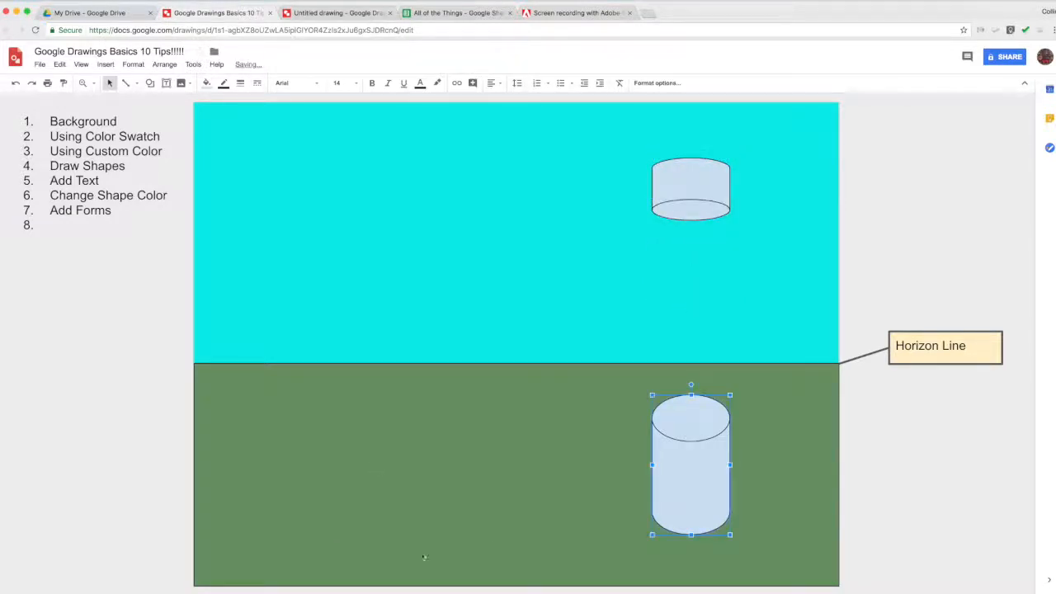
left_click(531, 440)
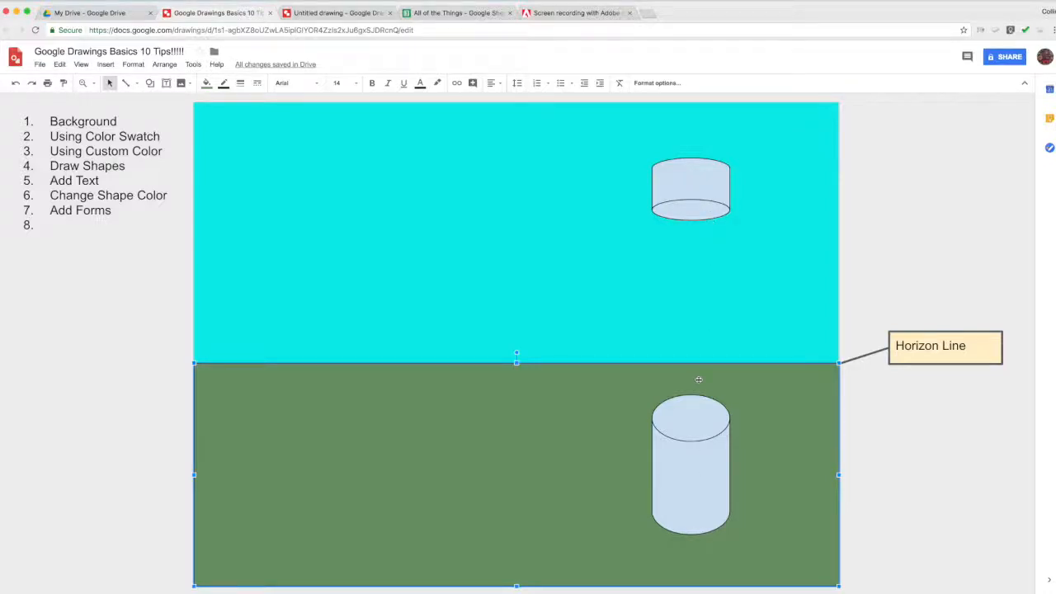
left_click(703, 517)
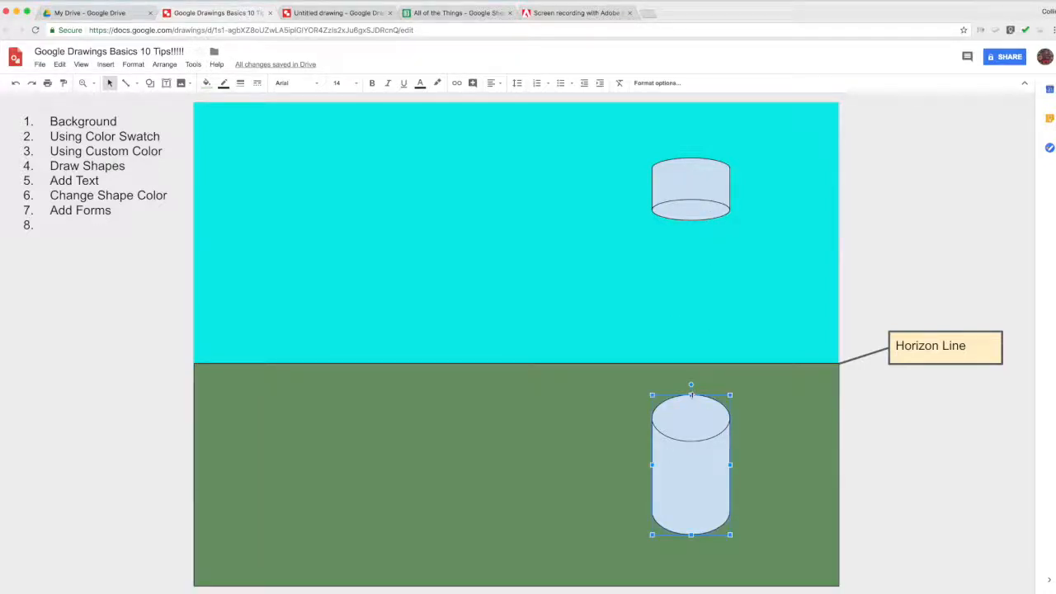
left_click_drag(690, 396, 691, 405)
left_click(638, 478)
left_click(657, 475)
left_click_drag(685, 495, 669, 464)
left_click(567, 488)
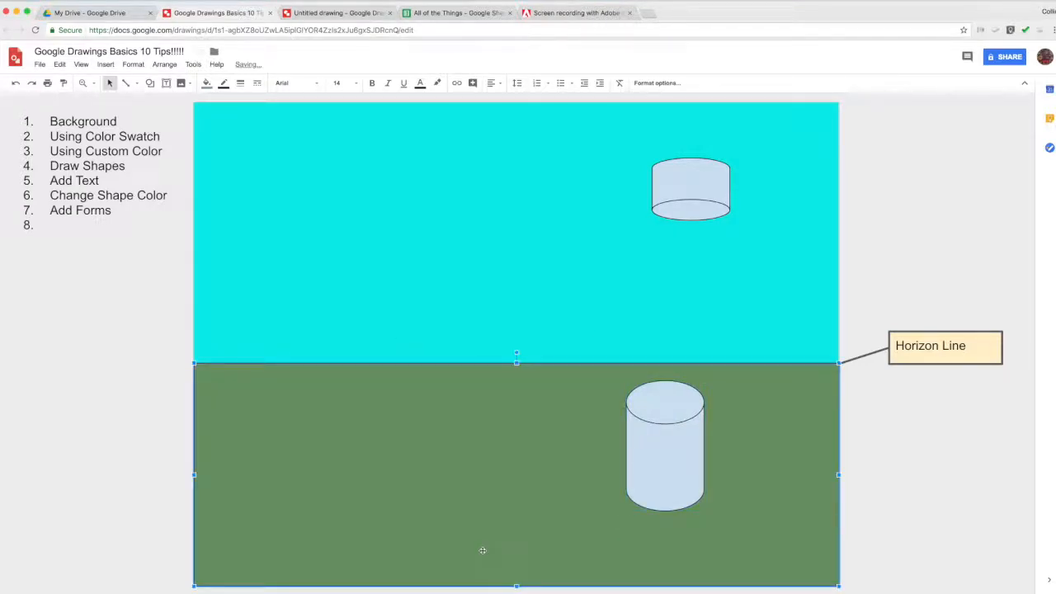
Step: Add "Add Cylinders" and "Rotating Objects" as the eighth and ninth items in the tips list
left_click(112, 211)
key("Return")
type("Add Cylinders")
key("Return")
type("A")
key("BackSpace")
type("Rotatig")
key("BackSpace")
type("ng C")
key("BackSpace")
type("Objects")
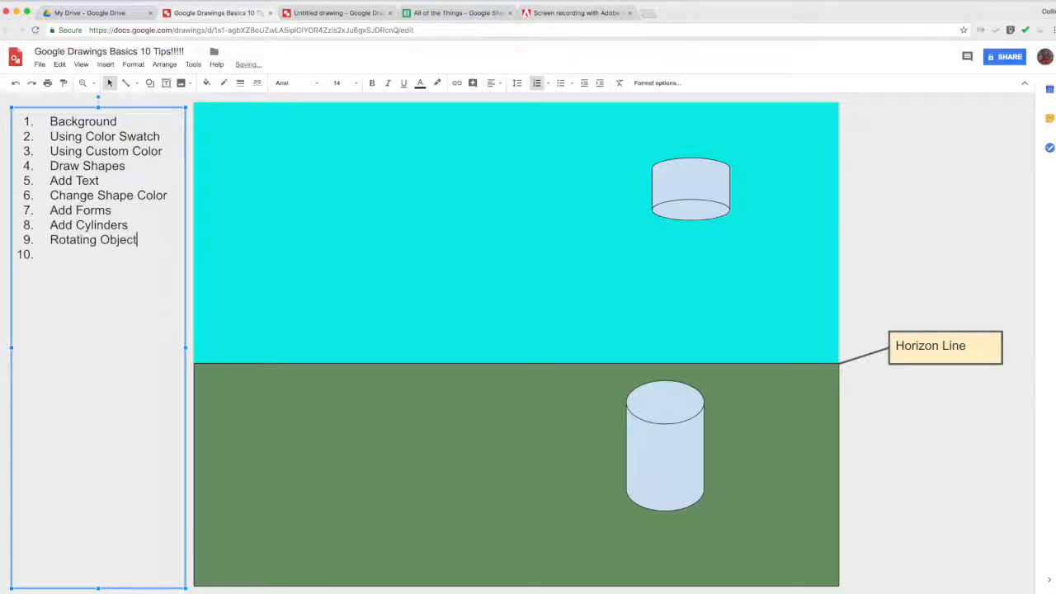
left_click(483, 290)
Step: Rotate the ground cylinder 90 degrees clockwise so that it lies on its side
left_click(660, 431)
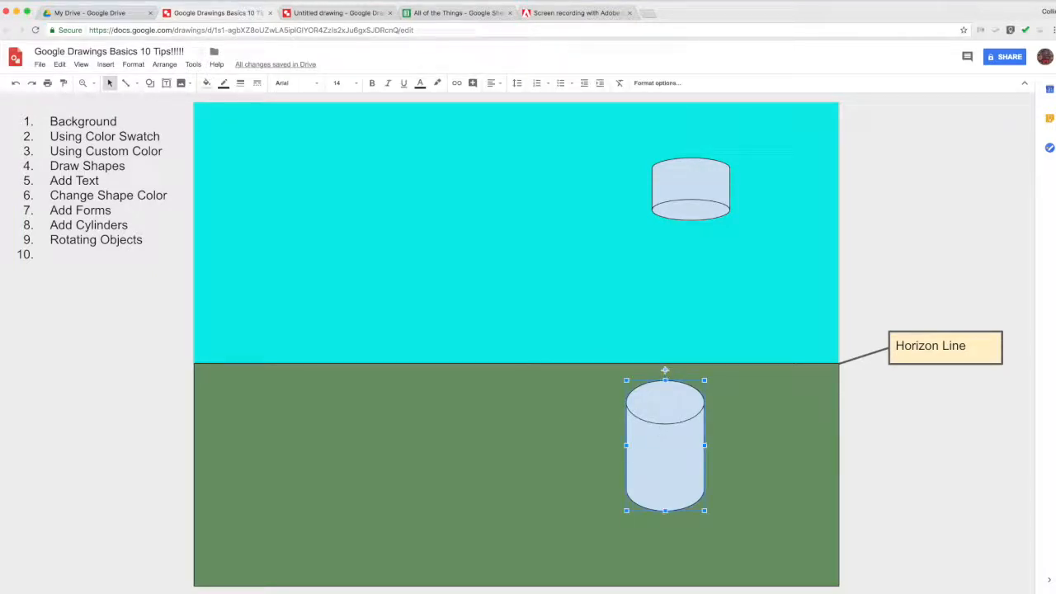
mouse_move(665, 370)
left_mouse_down()
mouse_move(636, 381)
mouse_move(624, 441)
mouse_move(664, 493)
mouse_move(708, 428)
mouse_move(708, 380)
mouse_move(665, 369)
left_mouse_up()
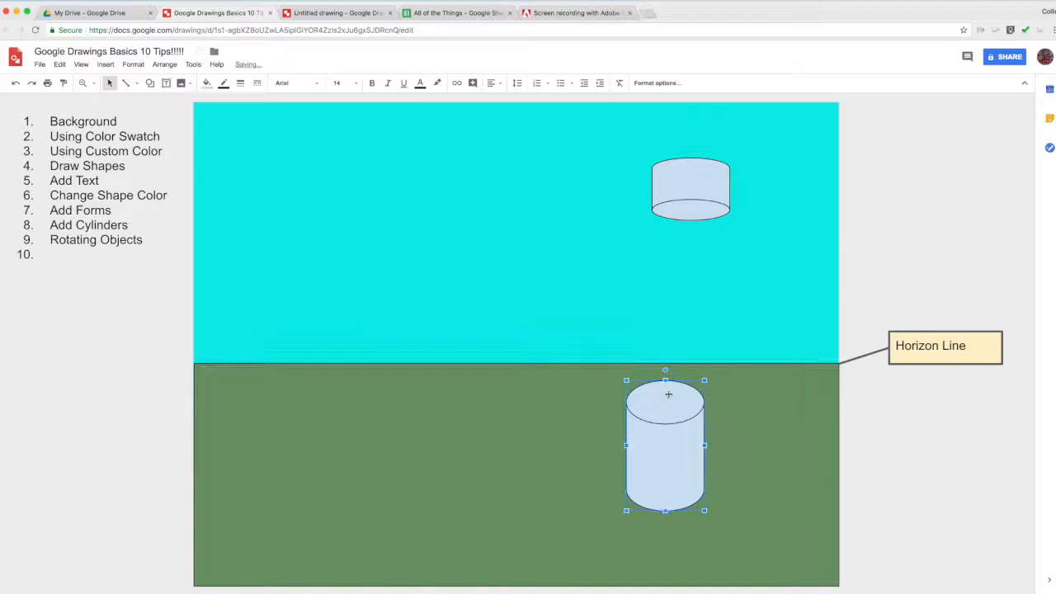
left_click_drag(665, 369, 760, 446)
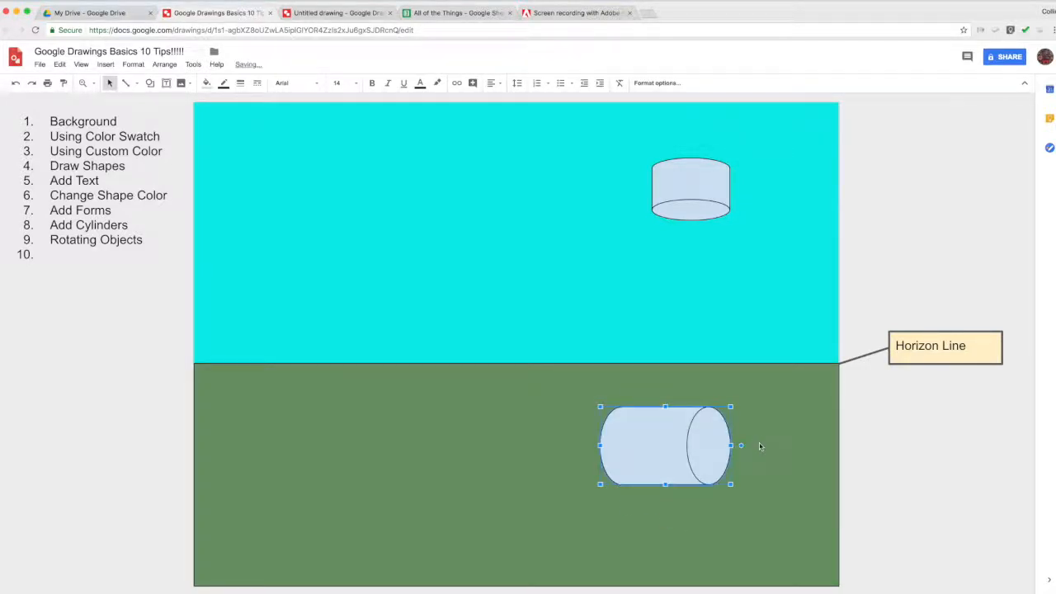
Step: Rotate the ground cylinder back upright and move it down and to the right on the ground
left_click(784, 474)
left_click(695, 467)
left_click_drag(673, 475, 694, 461)
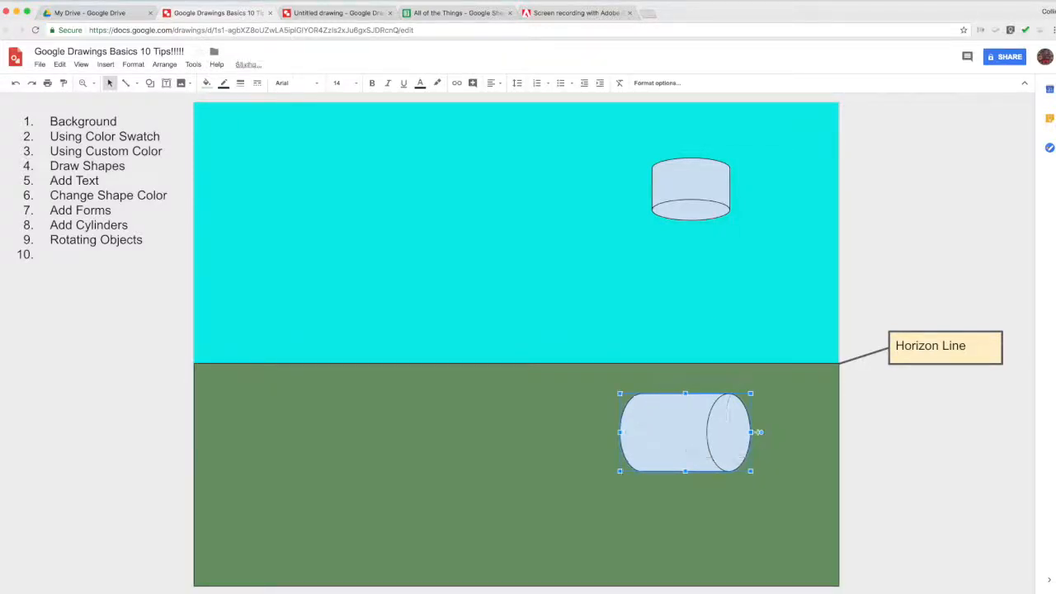
left_click_drag(761, 431, 688, 354)
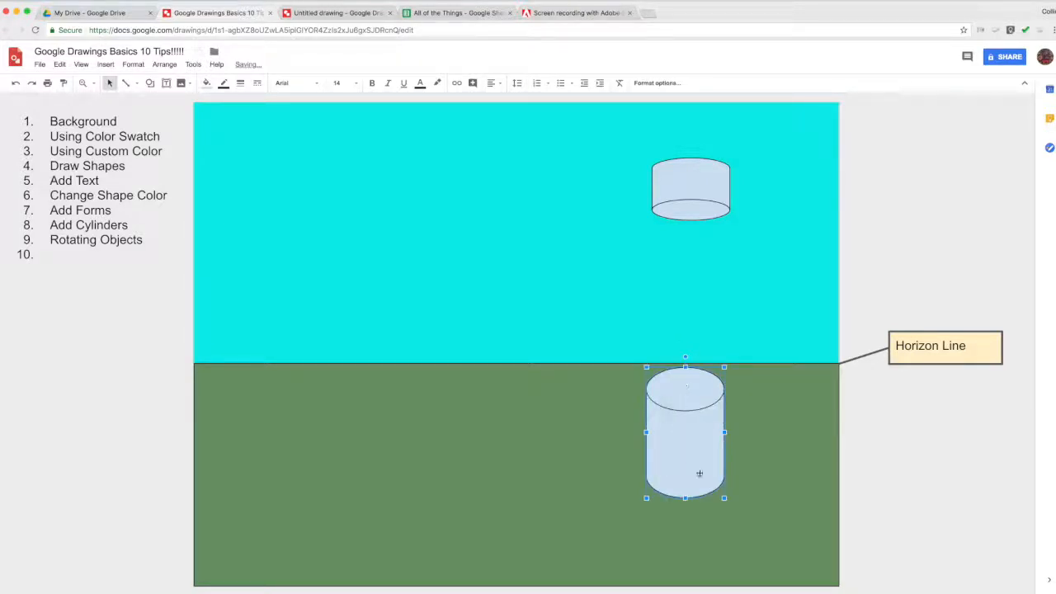
left_click_drag(698, 474, 727, 506)
left_click(598, 505)
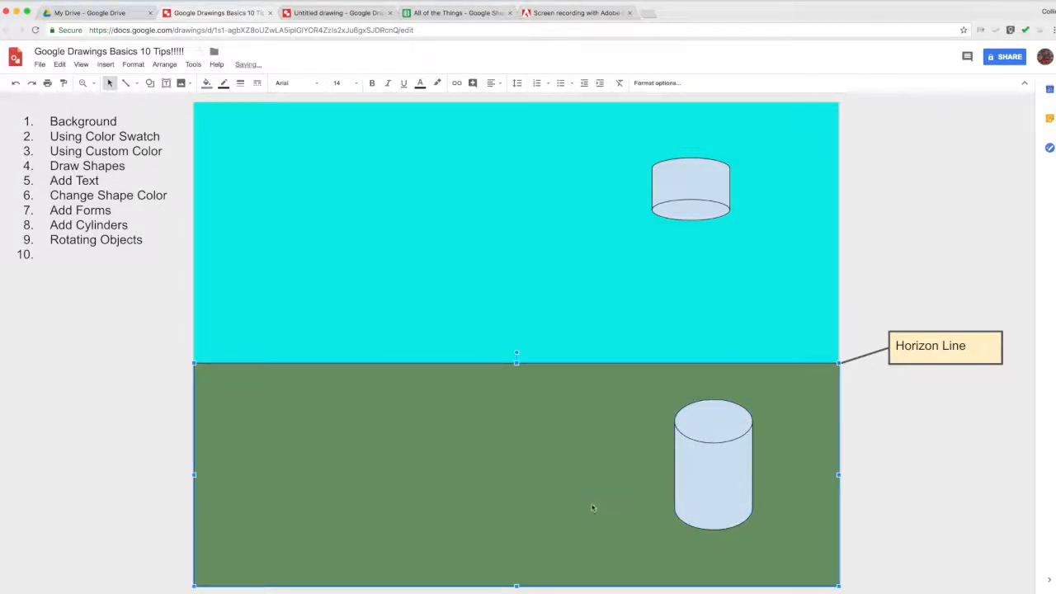
Step: Add "Poly Line Tool!" as the tenth item in the tips list and make it bold
left_click(107, 244)
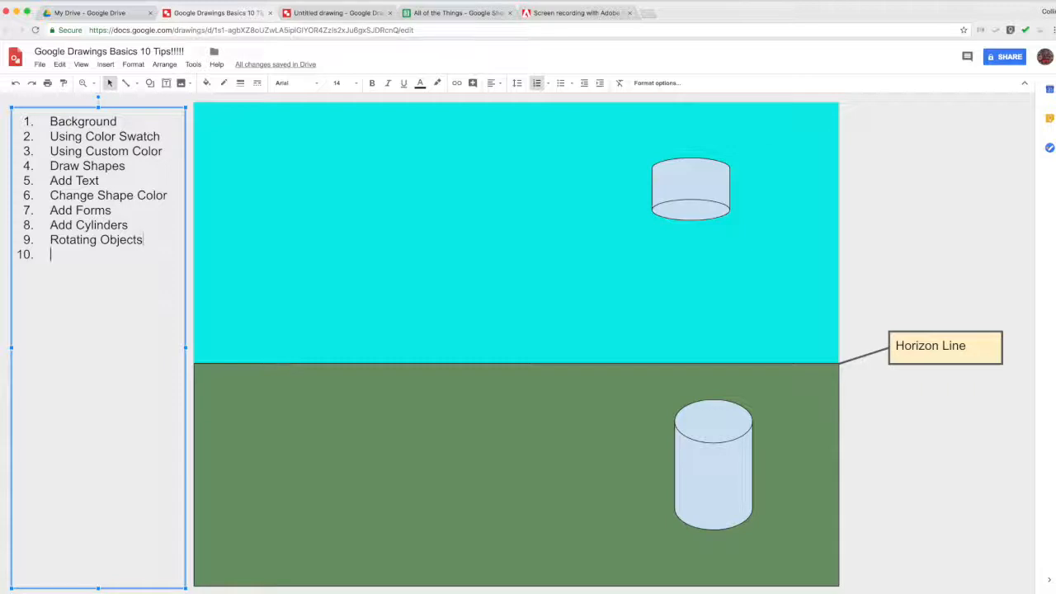
type("Poly Line Tool!")
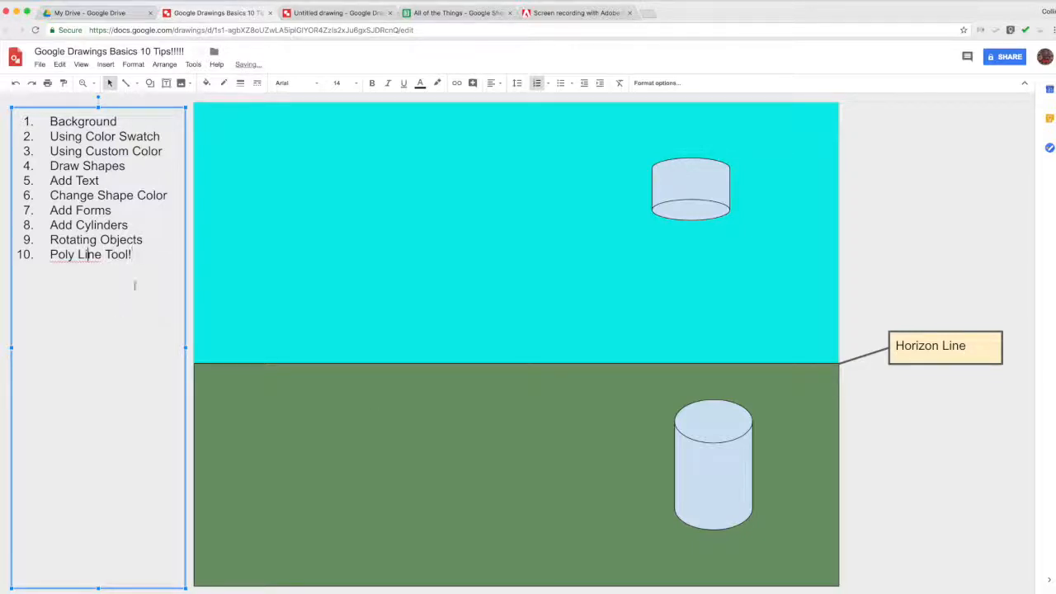
left_click_drag(134, 255, 50, 252)
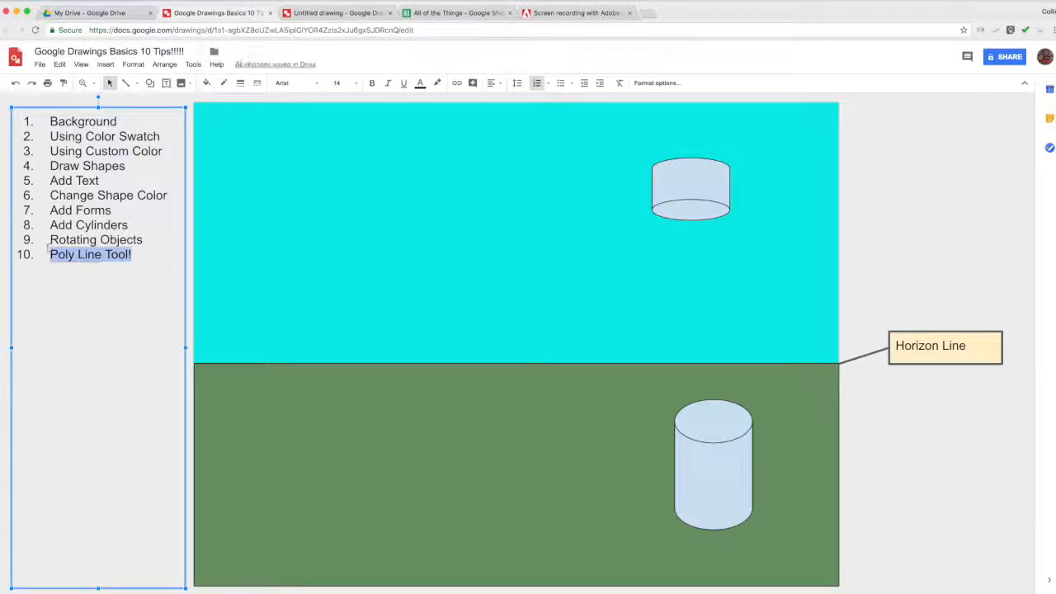
left_click(371, 82)
left_click(142, 269)
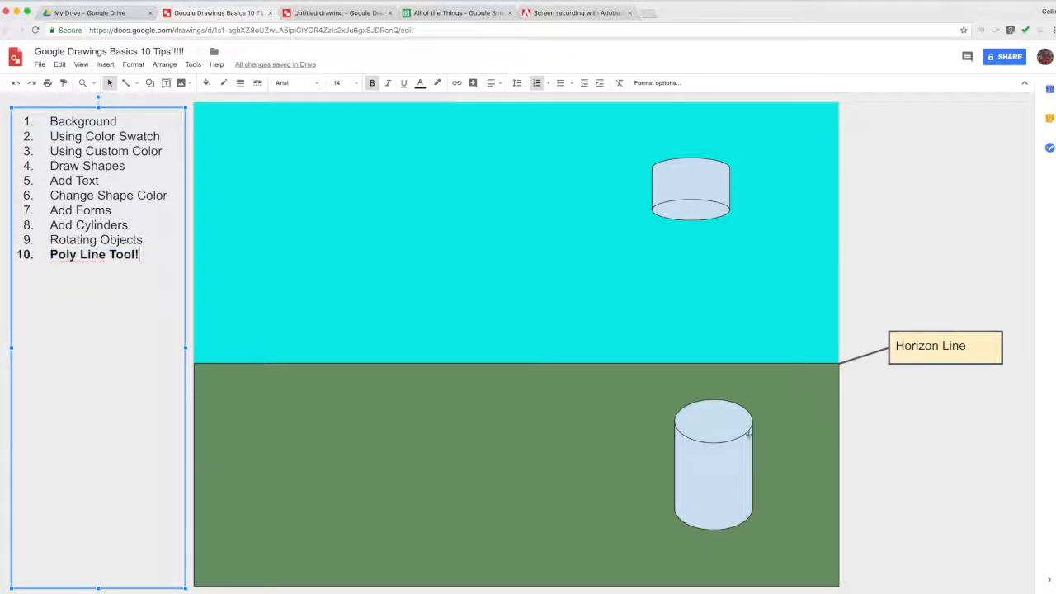
Step: Draw a cube on the left side of the ground and turn it into a narrow, horizontally mirrored box crossing the horizon
left_click(684, 432)
left_click(530, 478)
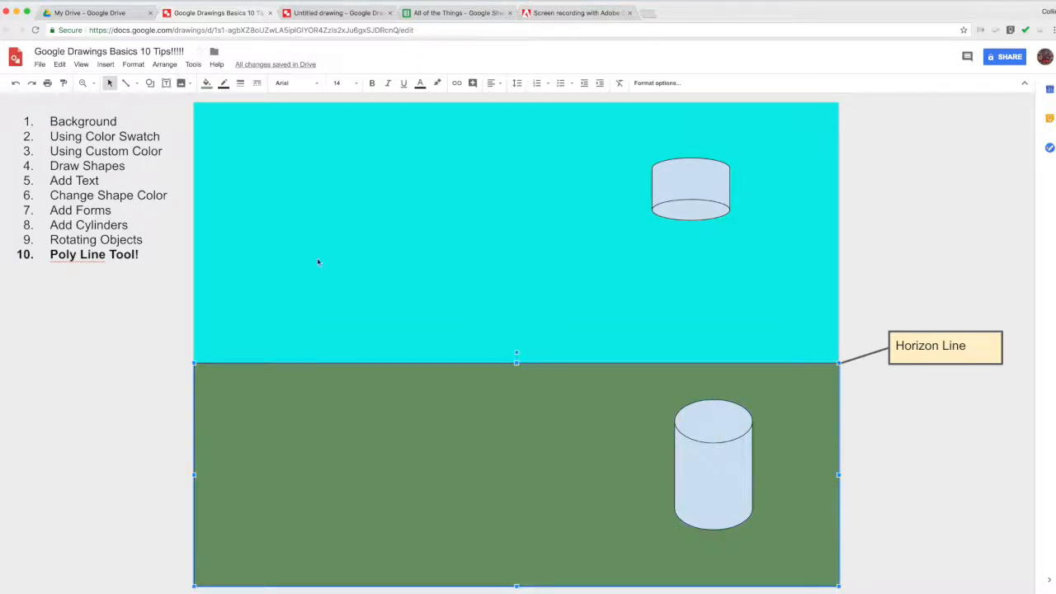
left_click(150, 83)
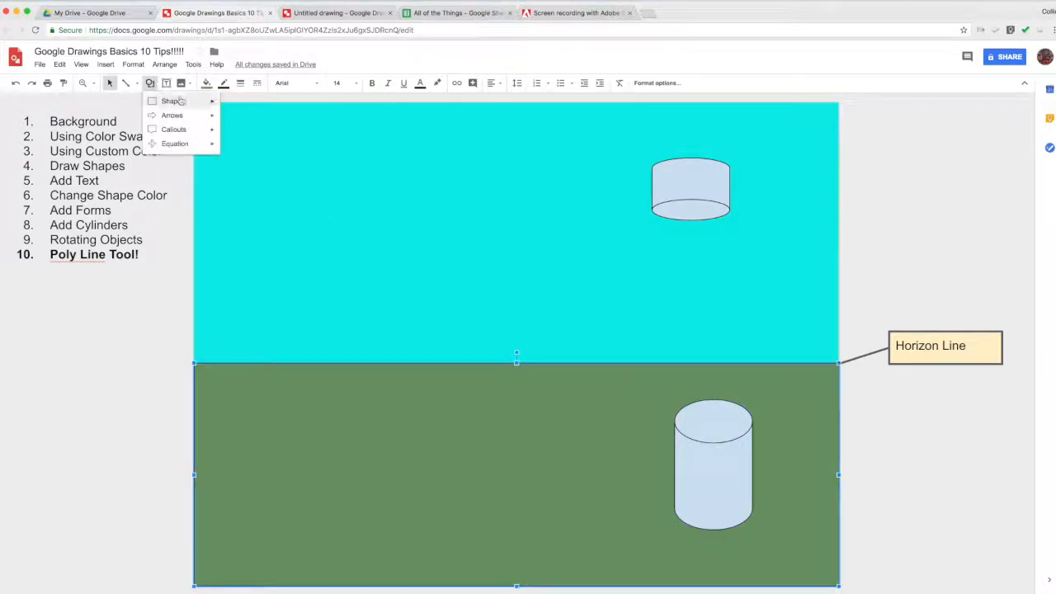
mouse_move(181, 101)
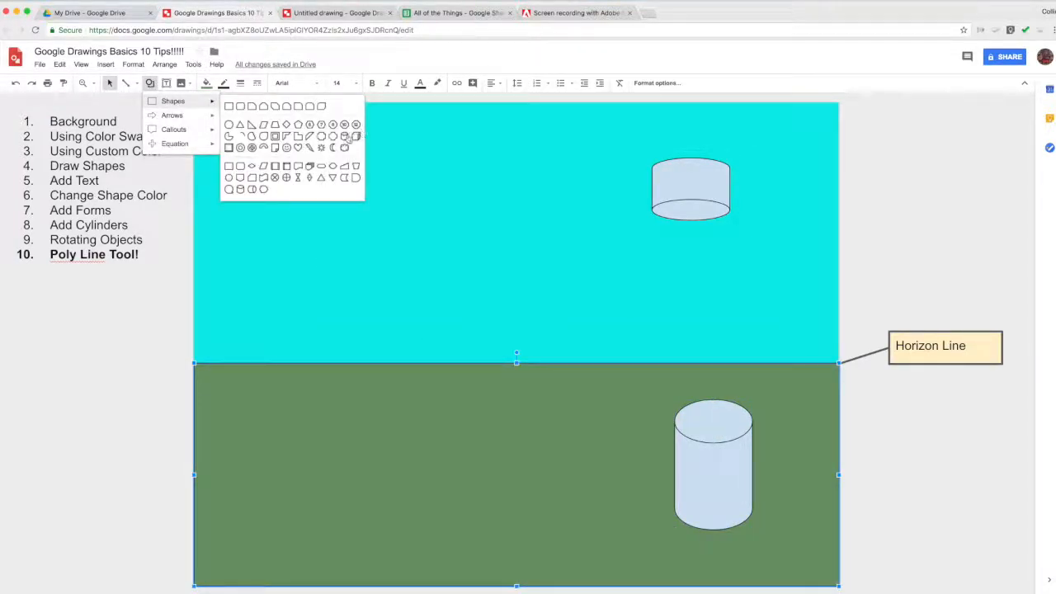
left_click(344, 136)
left_click_drag(256, 351, 391, 491)
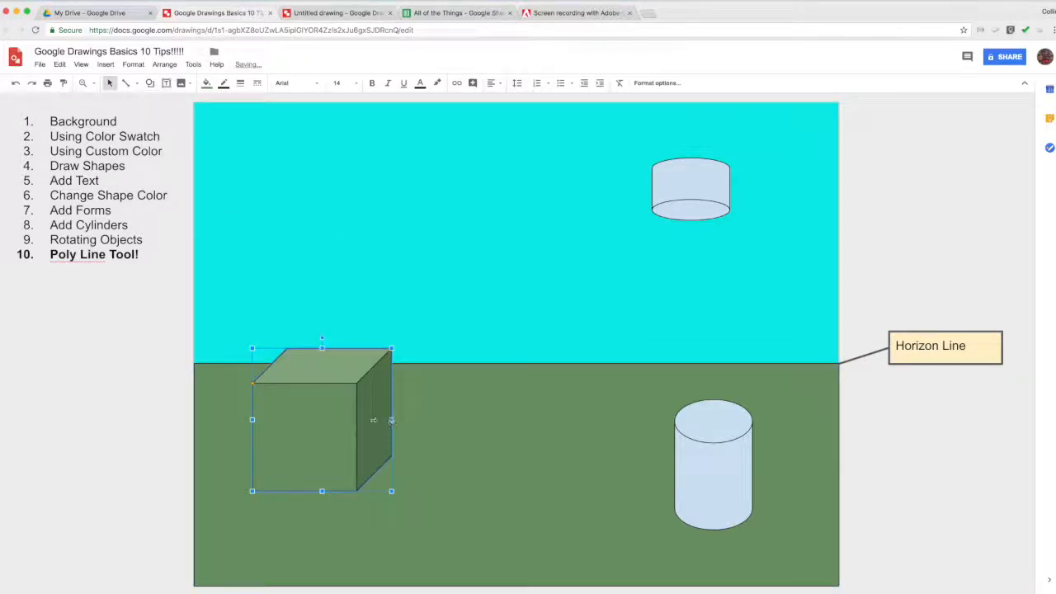
left_click_drag(164, 415, 321, 352)
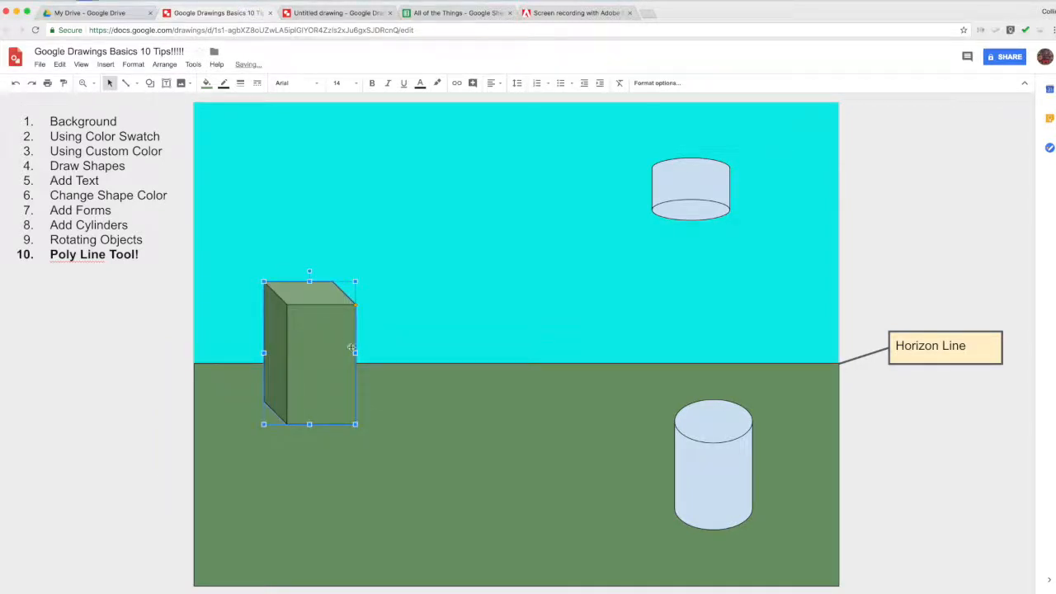
Step: Duplicate the narrow box and stretch the copy into a wide box facing the opposite way, right of the canvas centre
key("super+d")
left_click_drag(341, 382, 535, 385)
left_click_drag(469, 363, 724, 363)
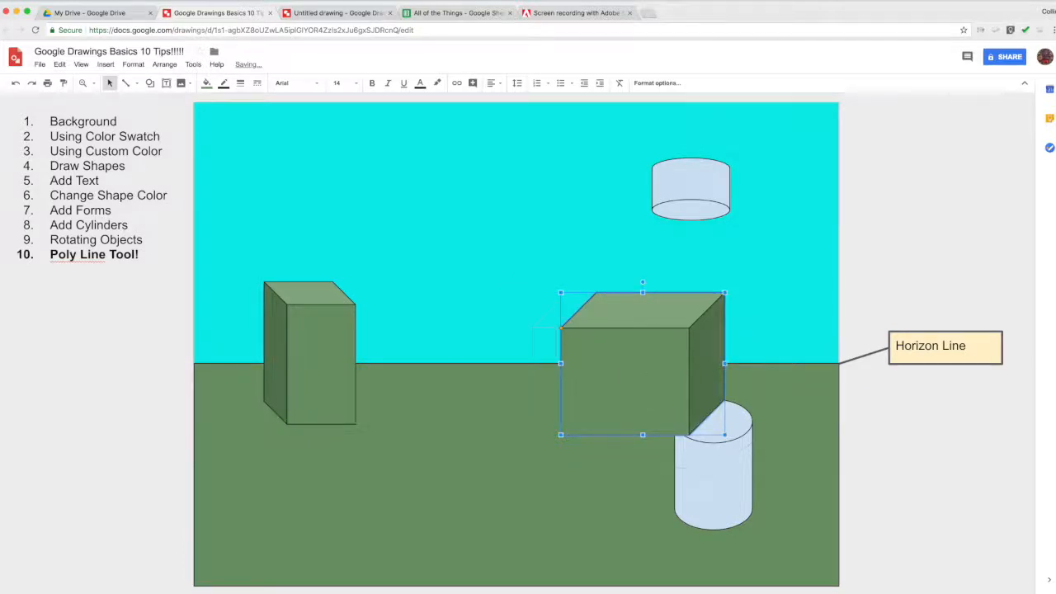
left_click_drag(643, 381, 607, 380)
left_click(597, 478)
Step: Move the narrow box and the wide box down so both sit entirely on the ground
left_click_drag(283, 360, 331, 481)
left_click(588, 381)
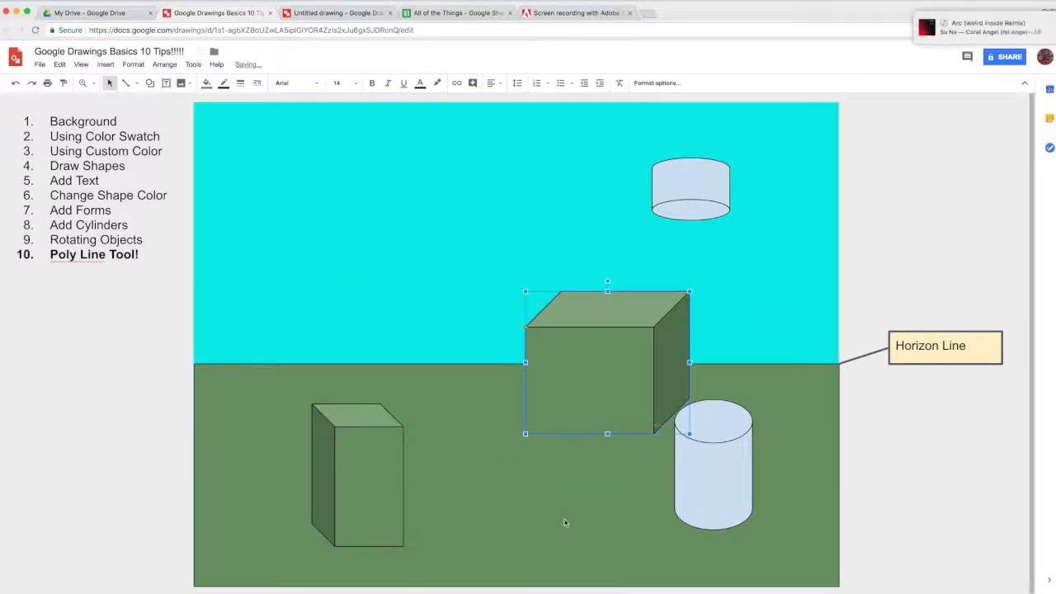
left_click_drag(578, 495, 578, 496)
right_click(597, 485)
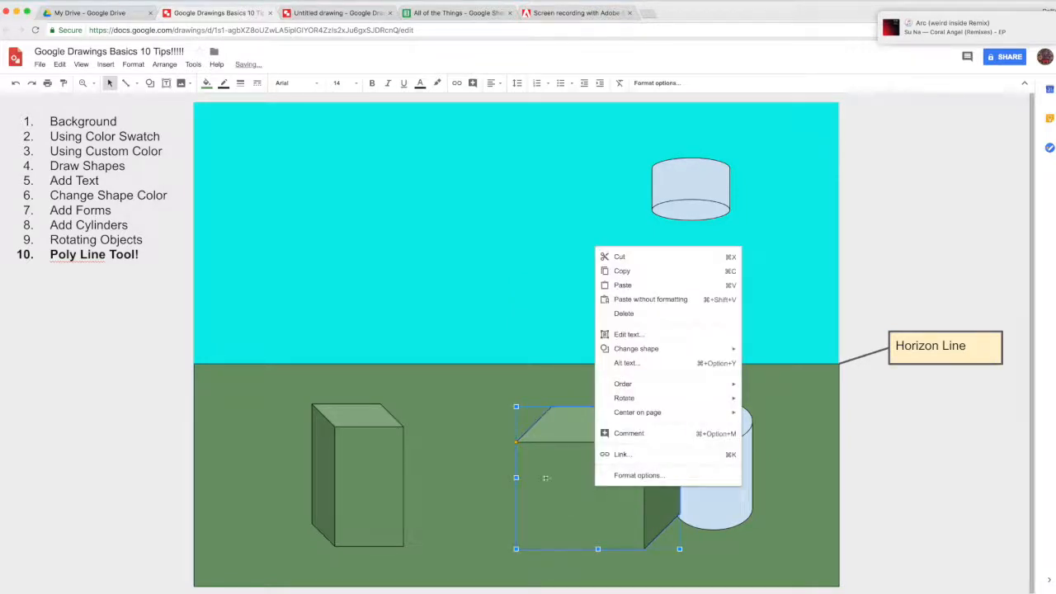
left_click(547, 478)
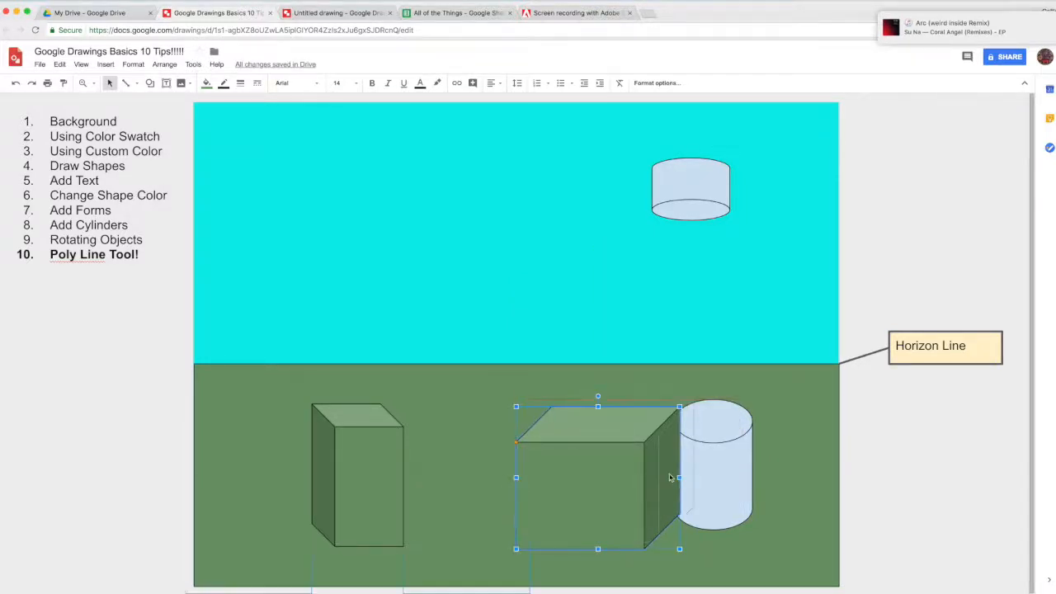
Step: Shift the wide box slightly right and up, and move the ground cylinder clear of it toward the canvas's right edge
left_click_drag(672, 479, 686, 473)
left_click(729, 470)
left_click_drag(776, 435, 798, 455)
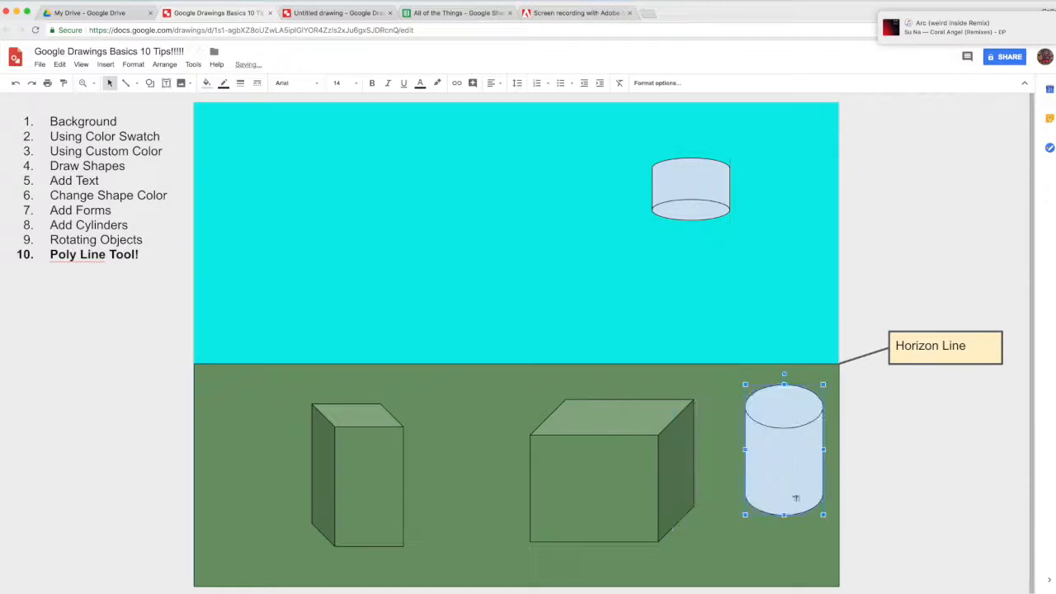
left_click(834, 504)
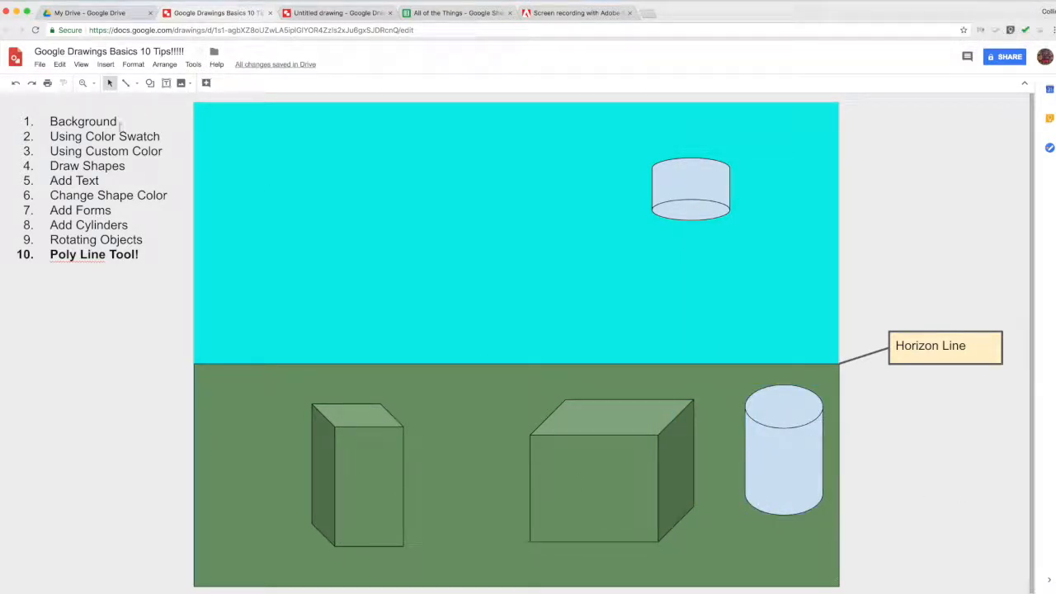
Step: Draw a tiny circle on the horizon line near its left end as a vanishing point
left_click(149, 83)
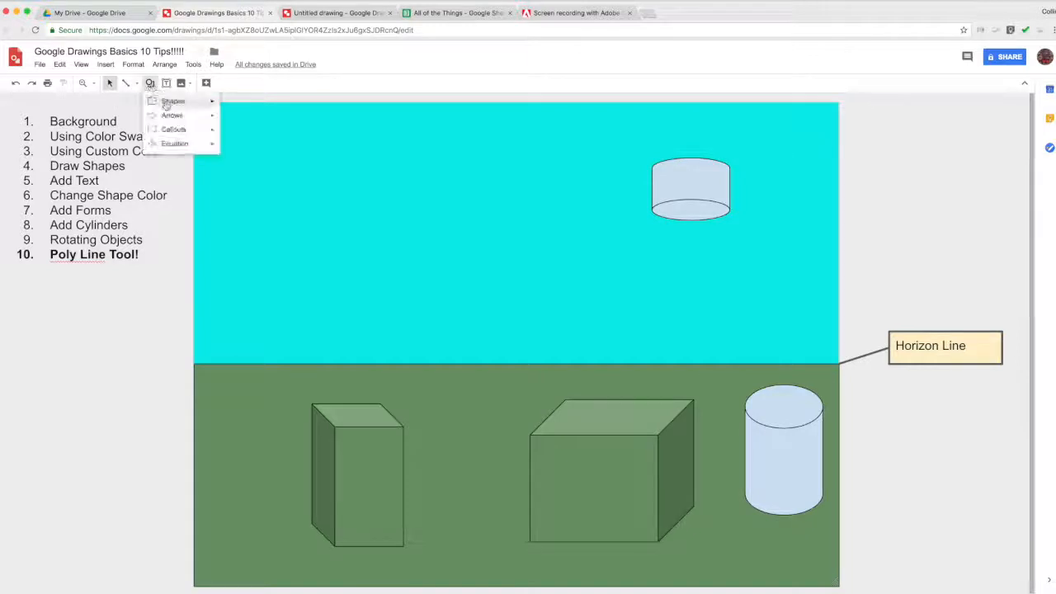
mouse_move(168, 102)
left_click(230, 128)
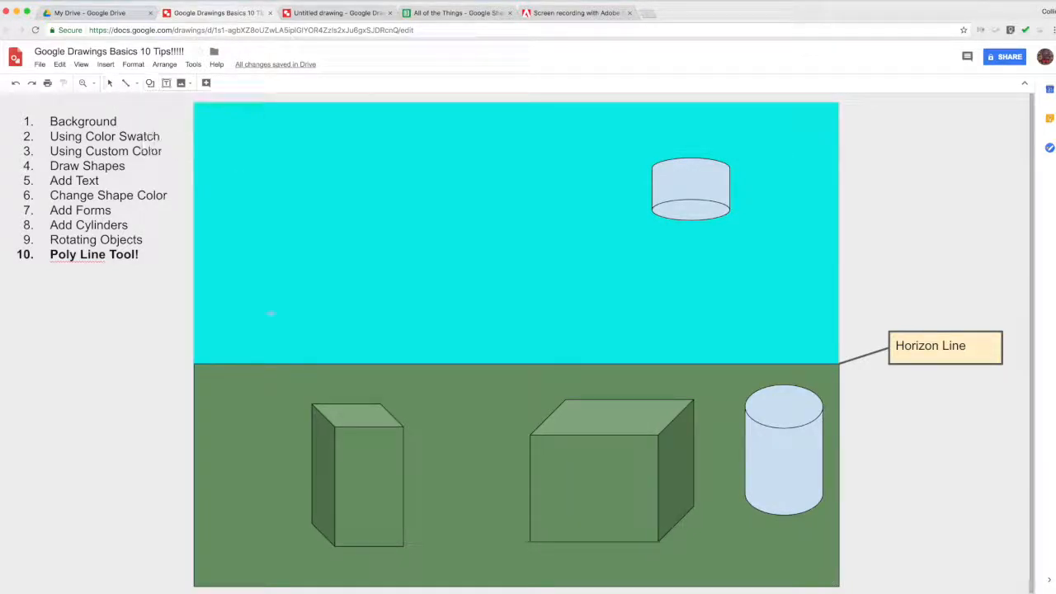
left_click(223, 362)
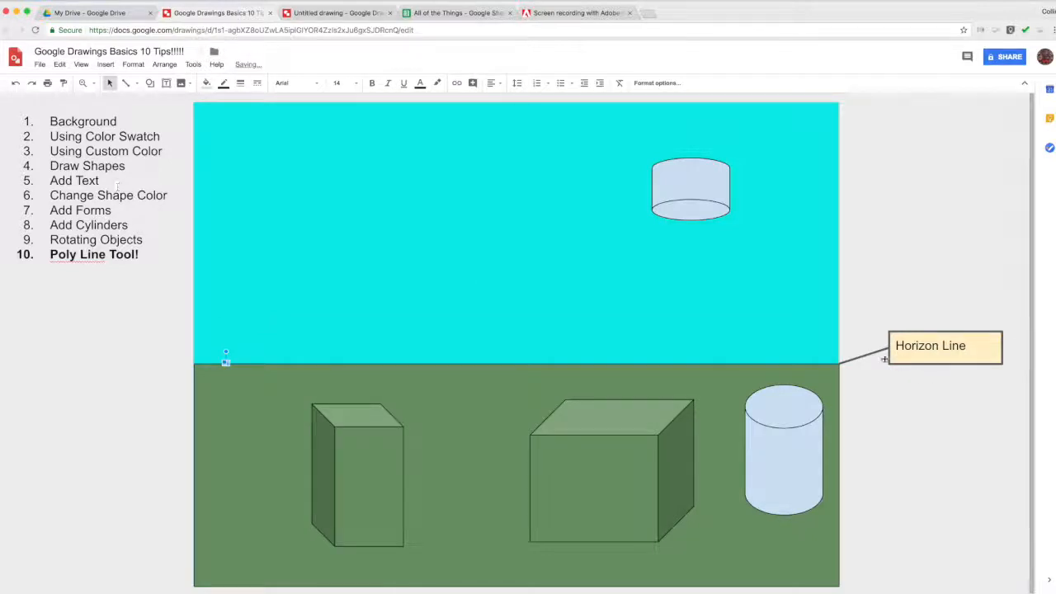
key("Escape")
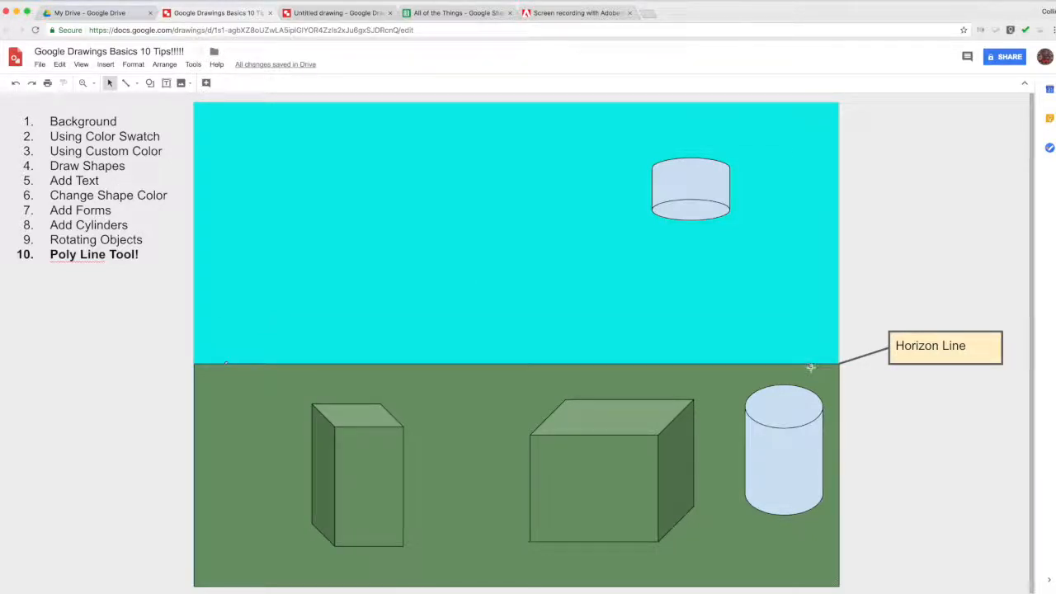
left_click(813, 368)
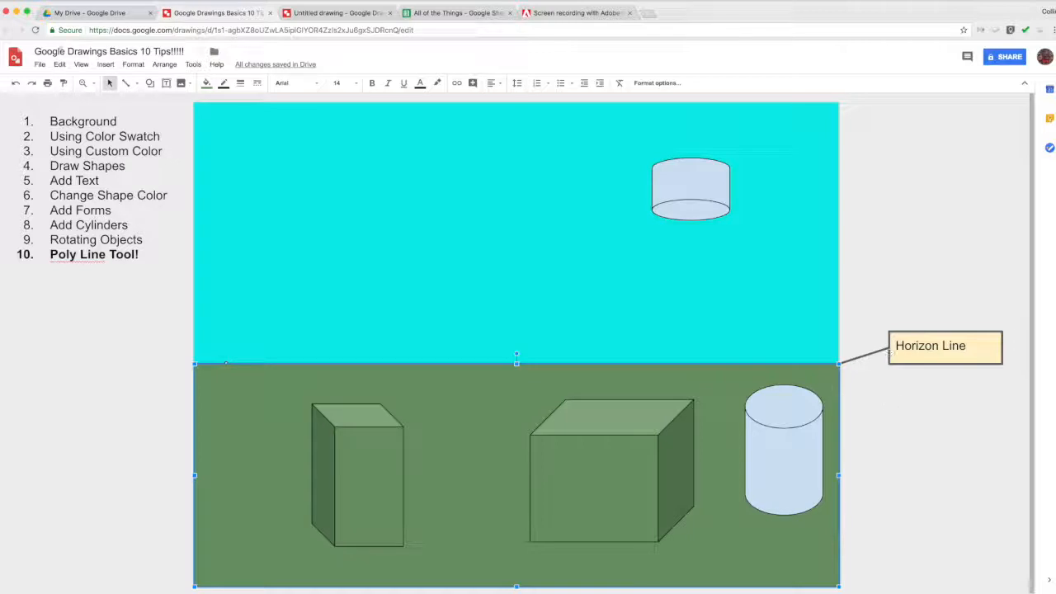
Step: Place a second tiny circle on the horizon line above the ground cylinder and move the narrow box up slightly
left_click(149, 82)
mouse_move(175, 100)
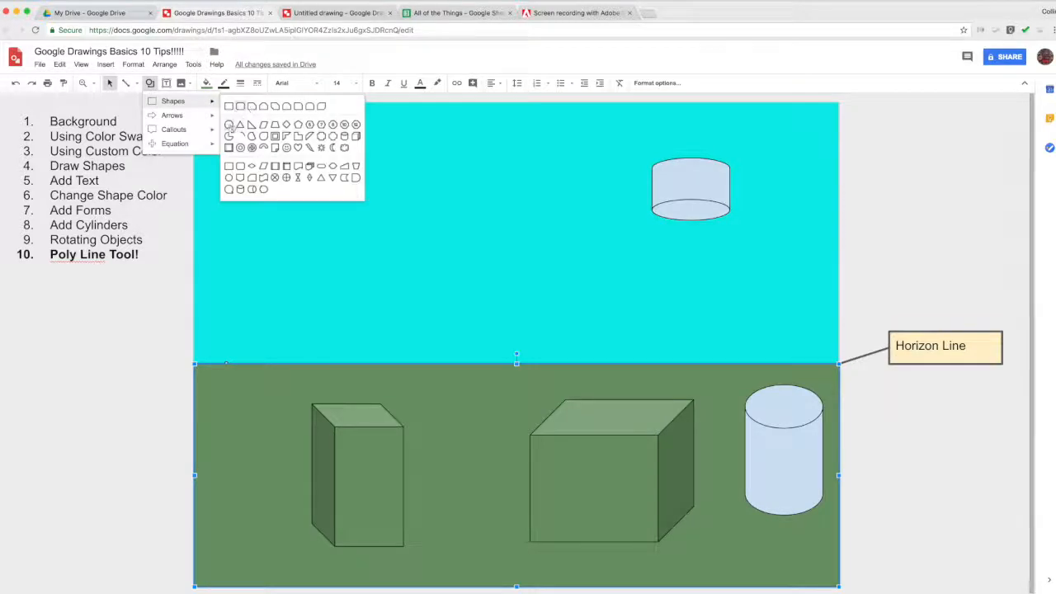
left_click(229, 125)
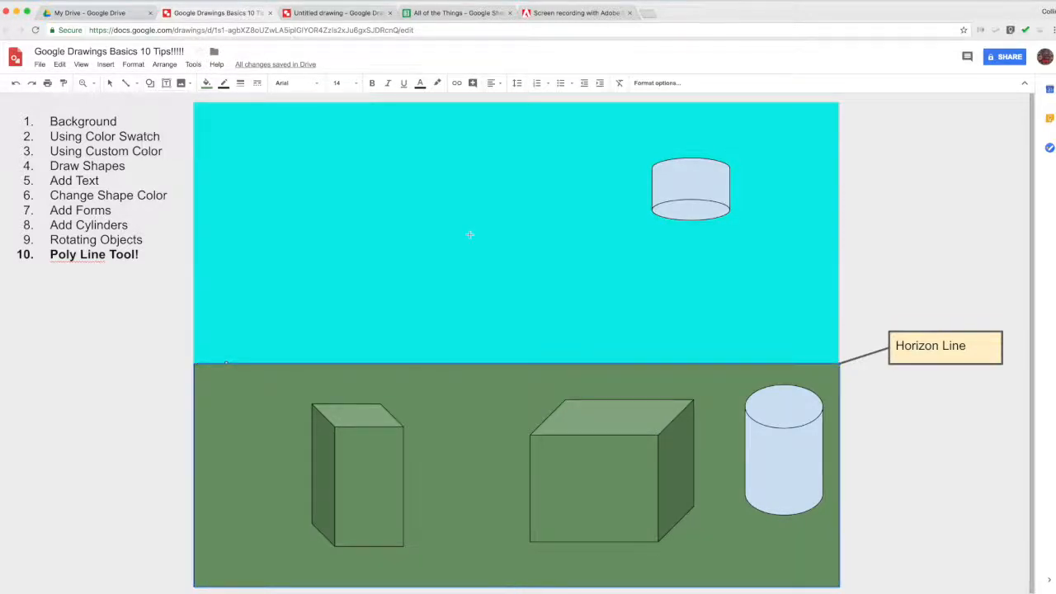
left_click(788, 361)
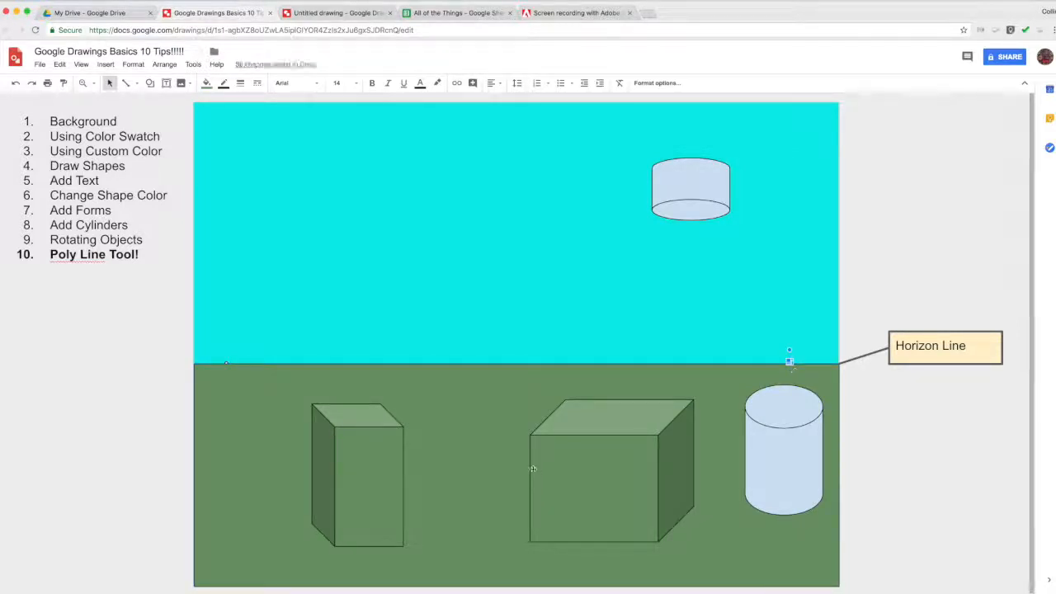
left_click_drag(350, 482, 353, 467)
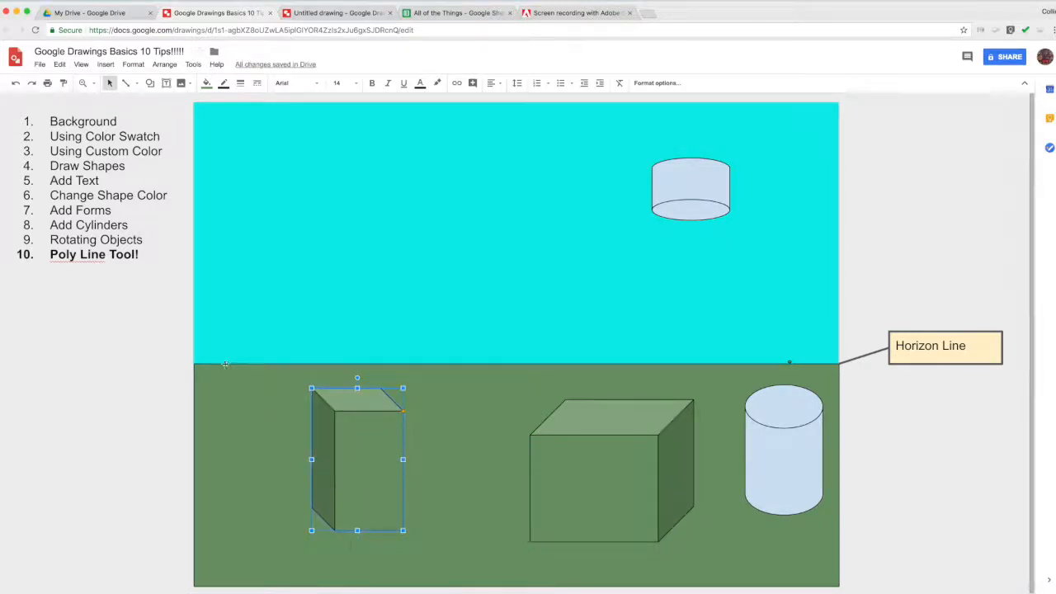
Step: Duplicate the "Horizon Line" label and its leader line, placing the copy above the original and linking it to the right vanishing point
left_click(977, 347)
left_click_drag(948, 364, 980, 263)
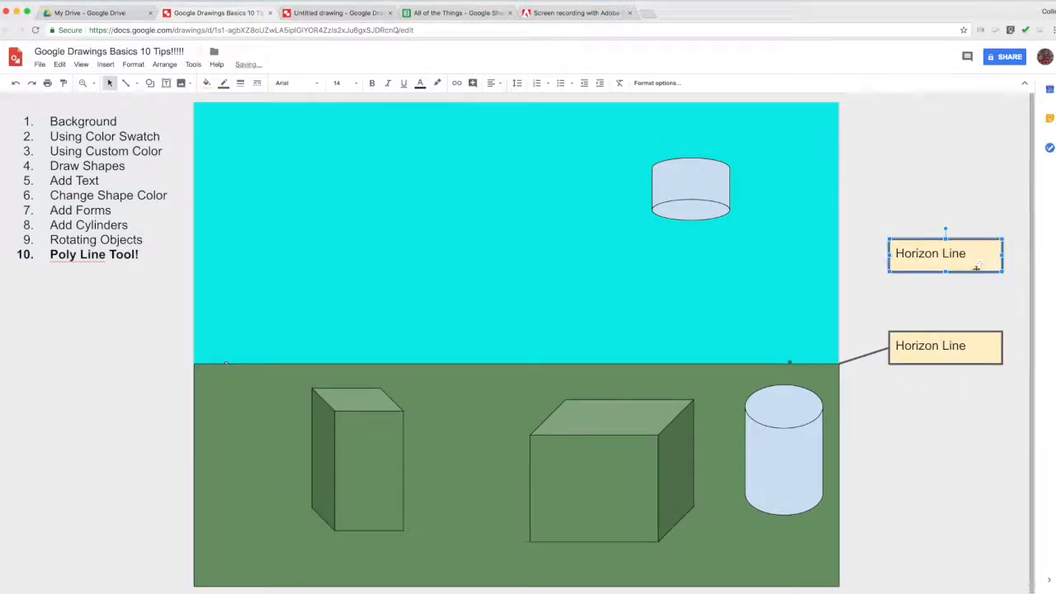
left_click(860, 357)
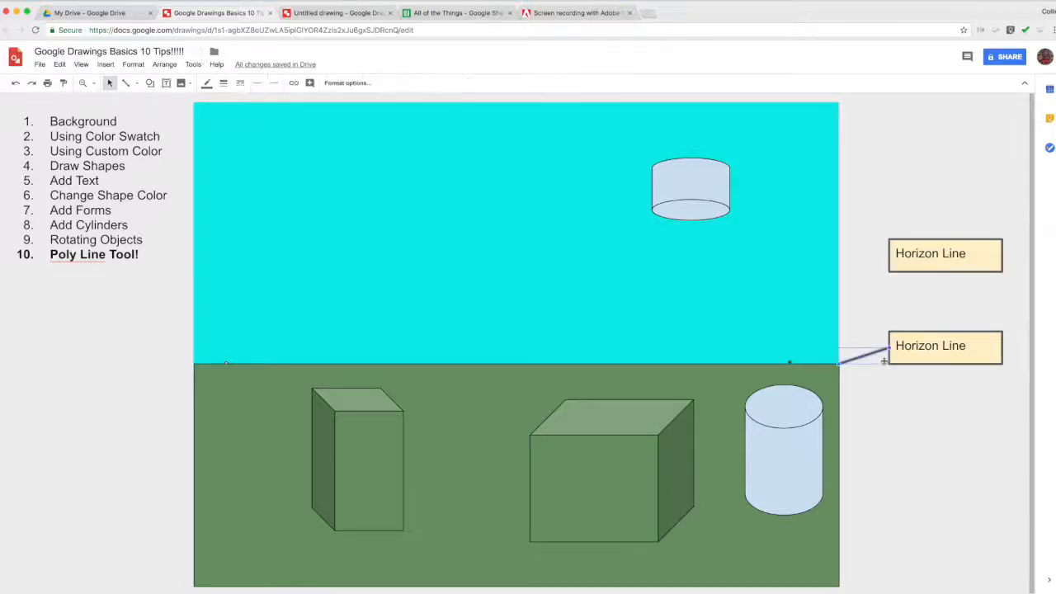
left_click_drag(882, 353, 888, 258)
Step: Change the upper label's text to "Vanishing Point"
left_click(944, 255)
key("super+a")
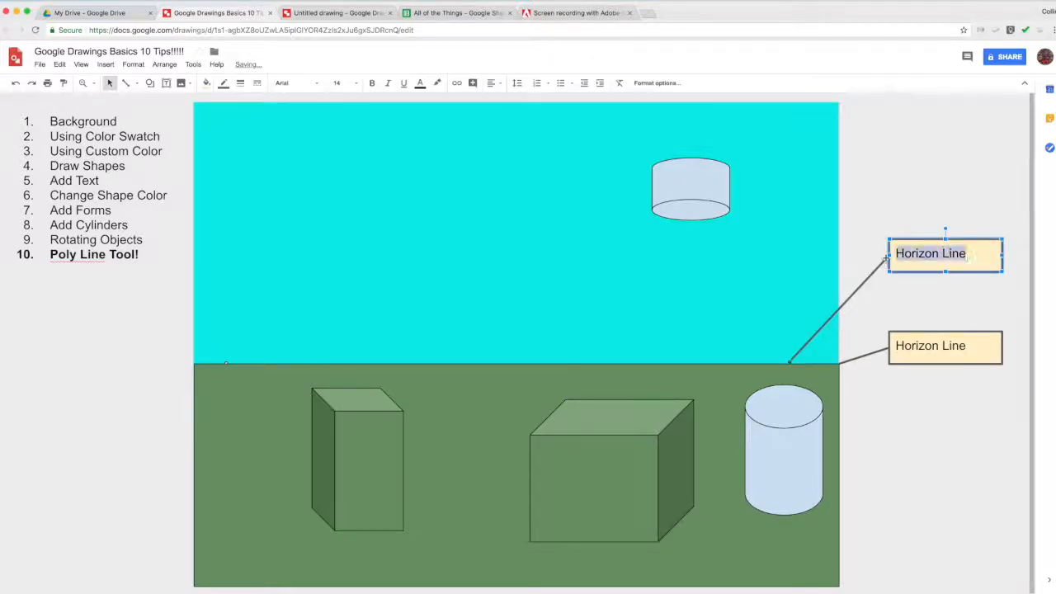
type("Vanishing Point")
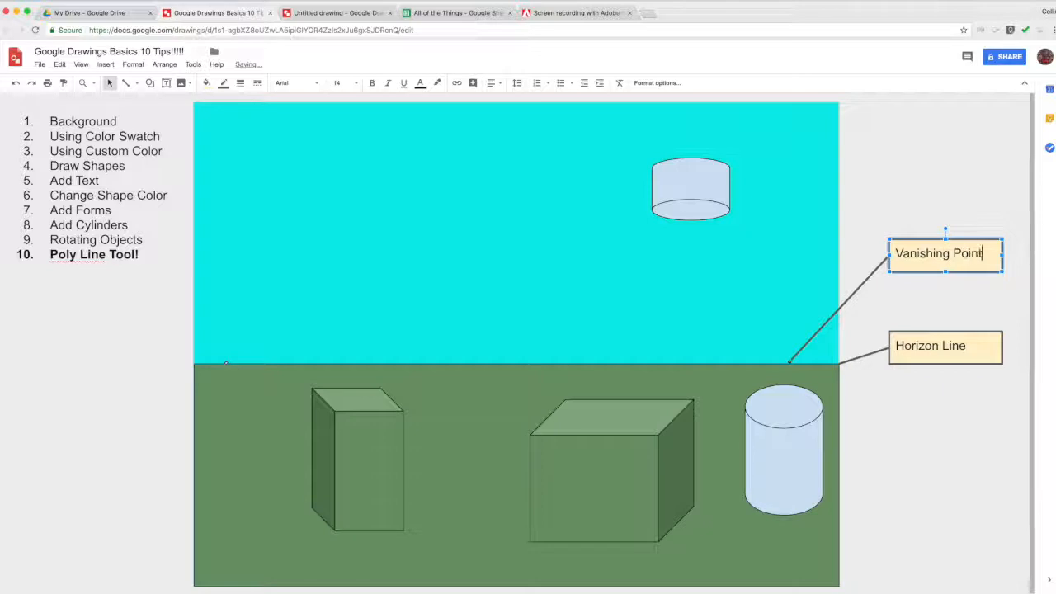
left_click(915, 305)
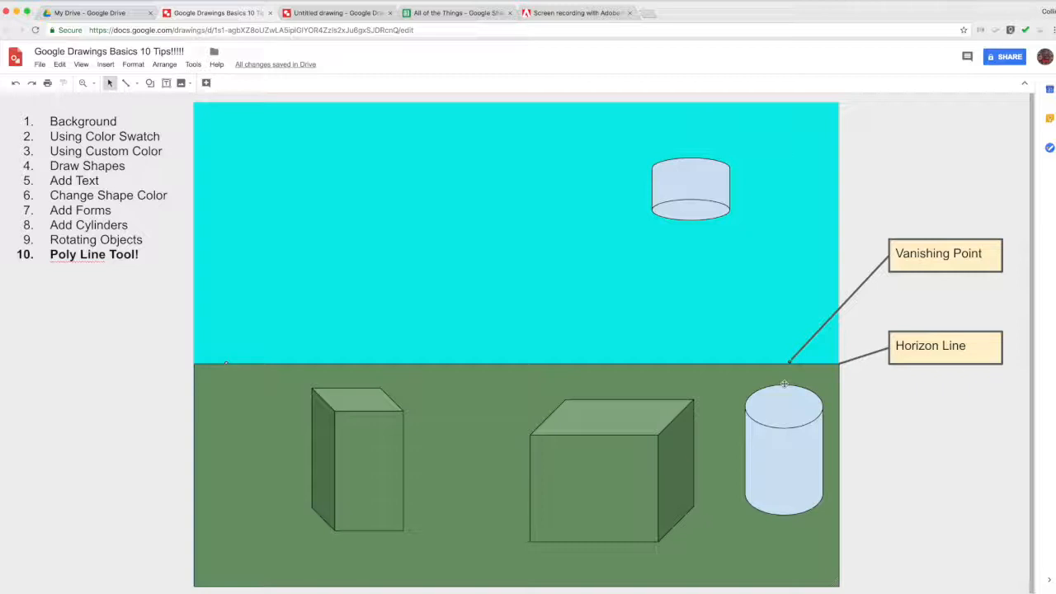
Step: Draw a rectangle over the narrow box's front face and resize it to match the face's width
left_click(342, 455)
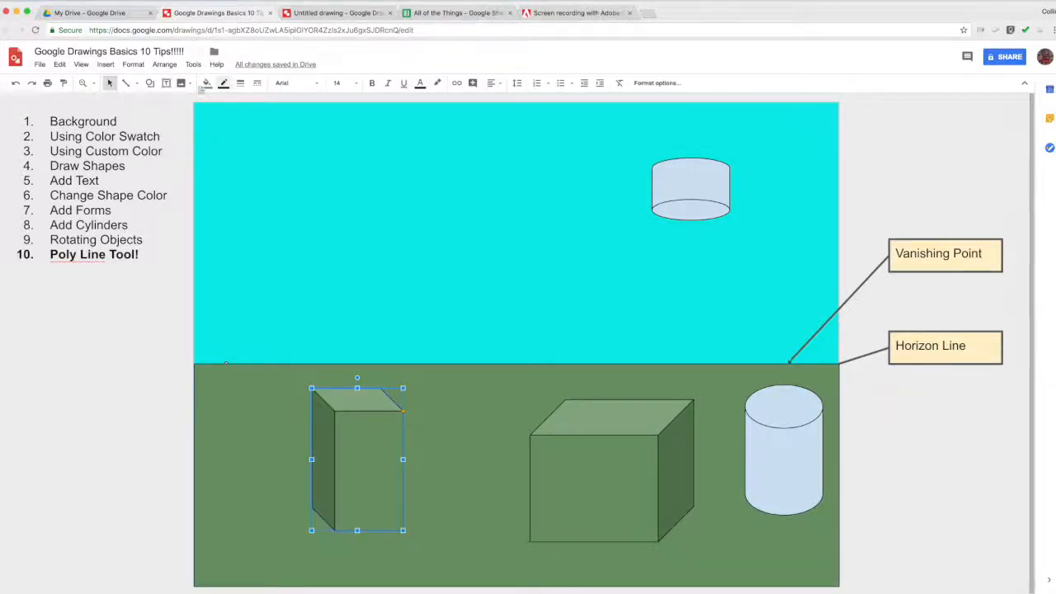
left_click(149, 82)
mouse_move(183, 101)
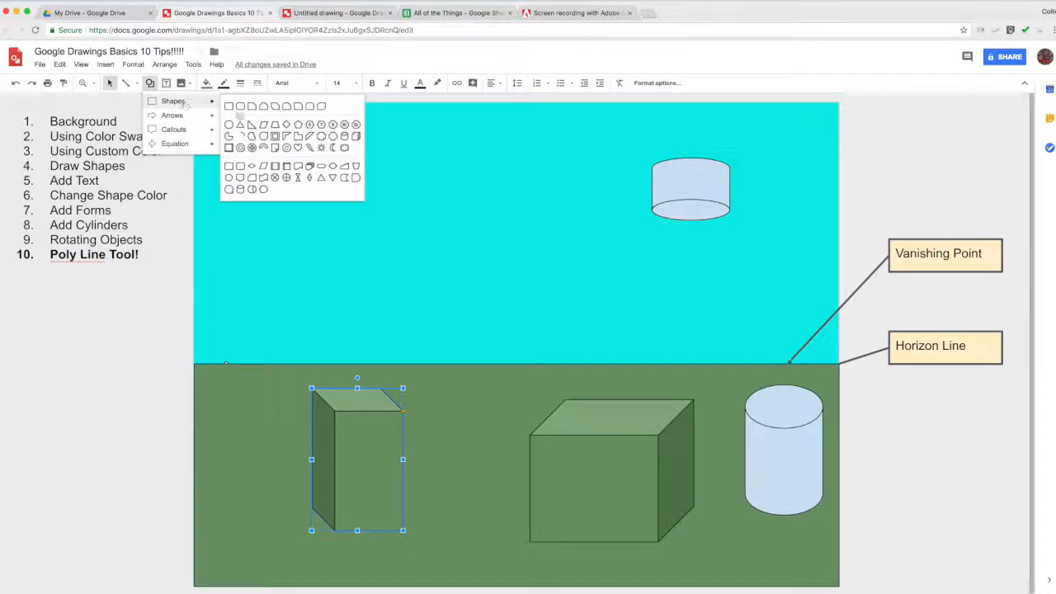
left_click(228, 107)
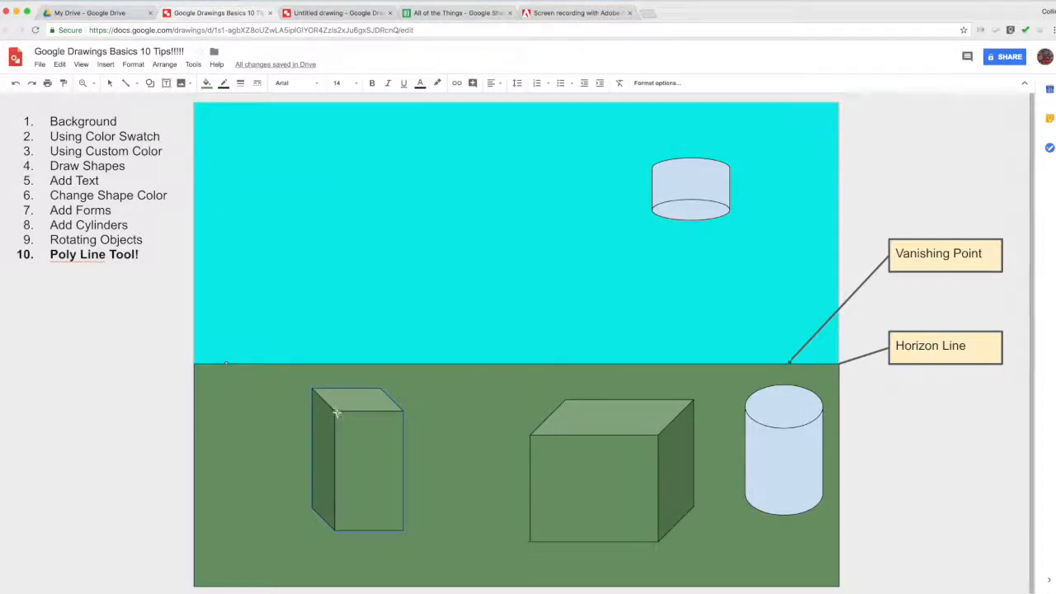
left_click_drag(335, 411, 404, 532)
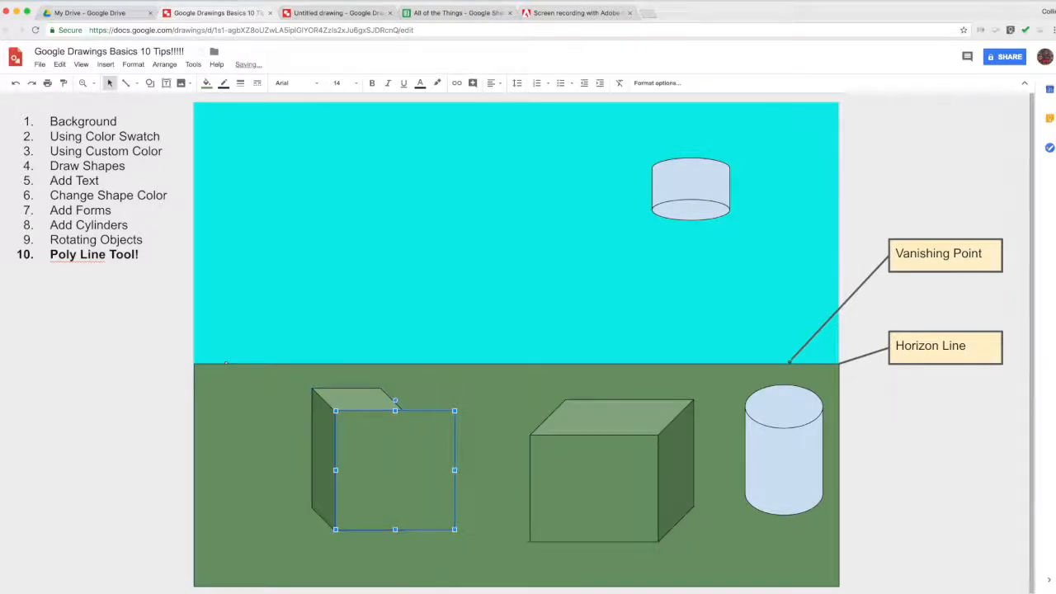
left_click_drag(454, 470, 403, 470)
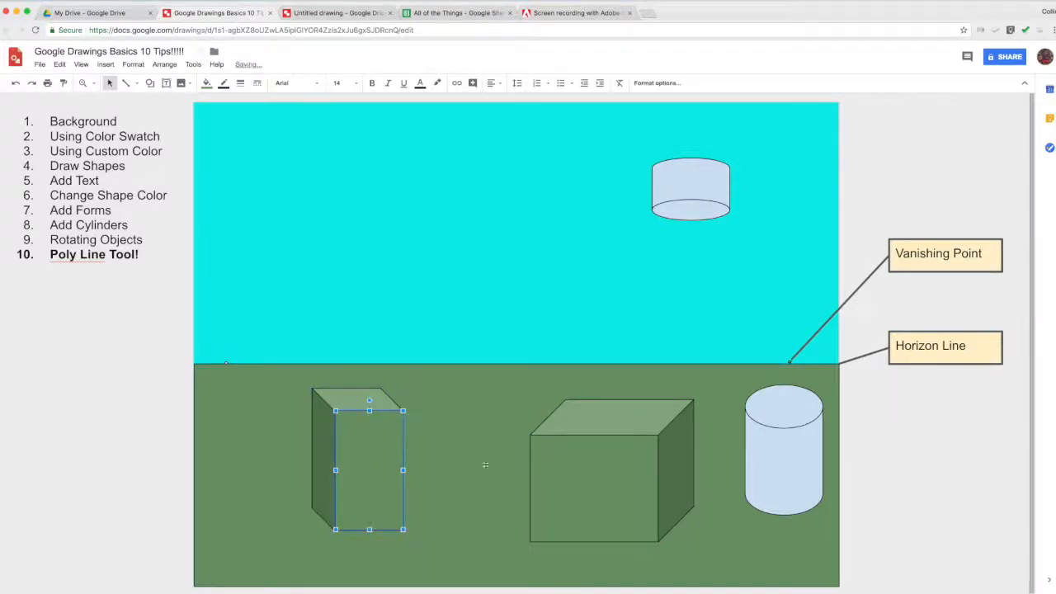
Step: Fill the rectangle on the narrow box's front face with light orange and fine-tune its fit against the face's edge
left_click(206, 82)
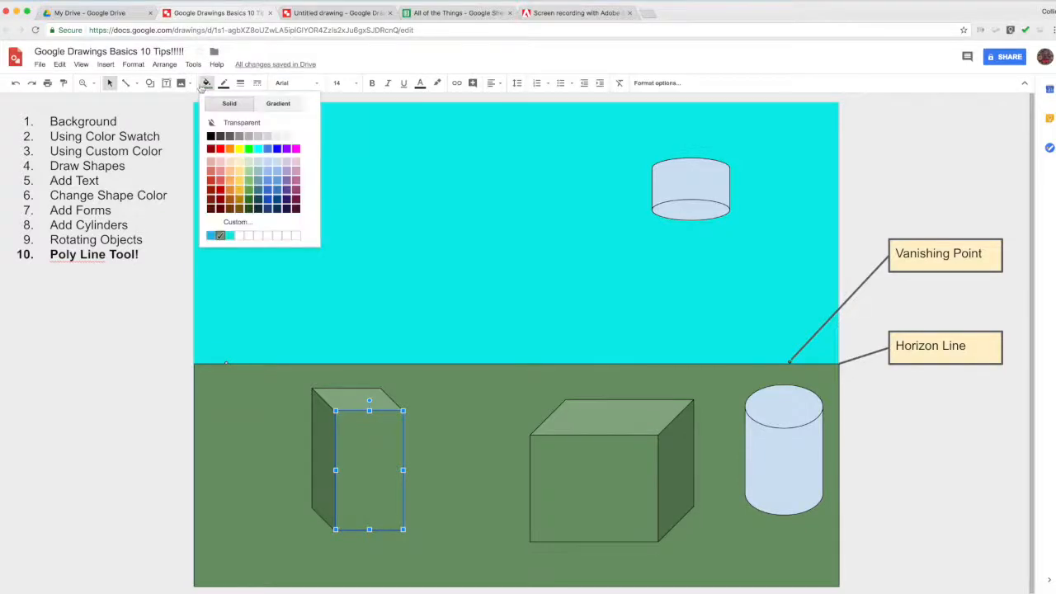
left_click(230, 170)
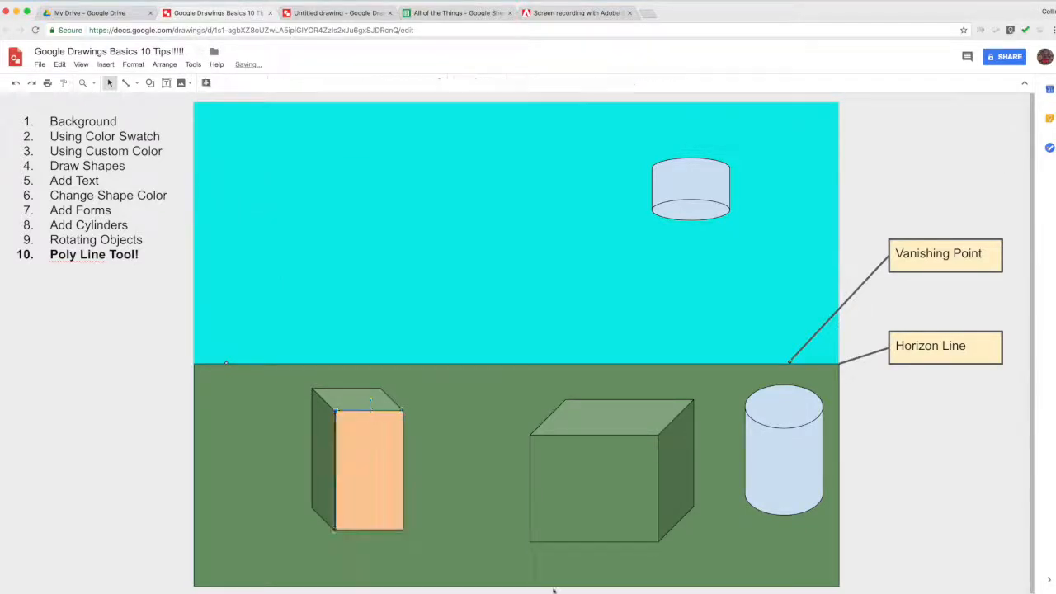
left_click(405, 464)
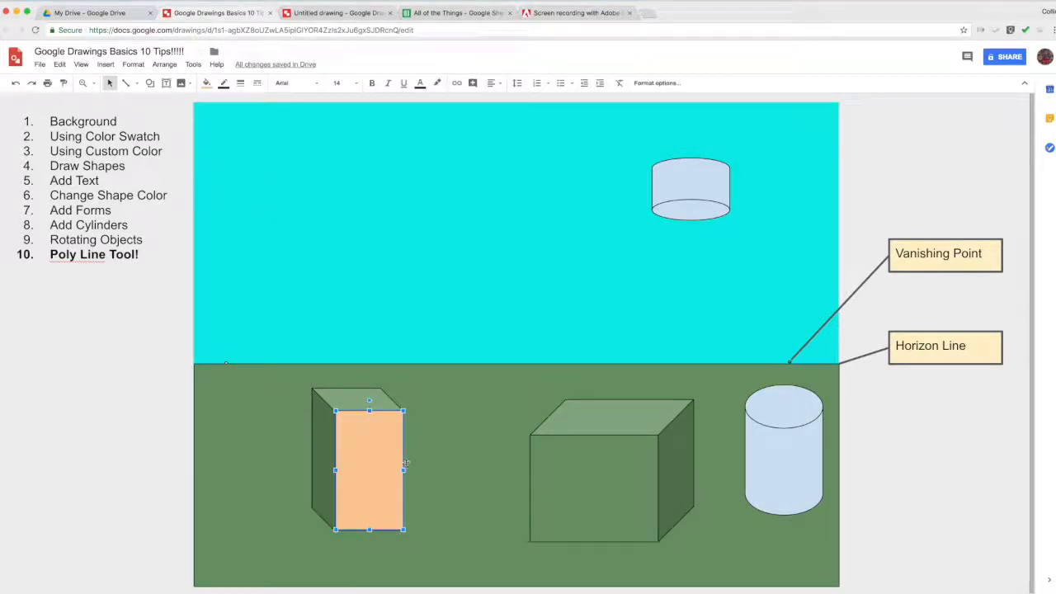
left_click_drag(403, 470, 401, 470)
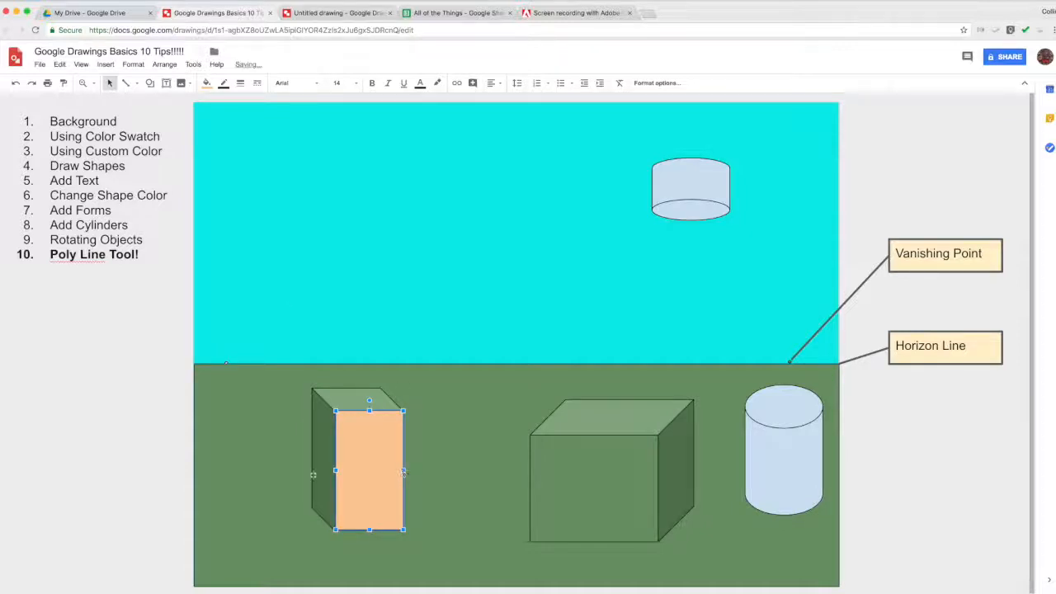
left_click(412, 421)
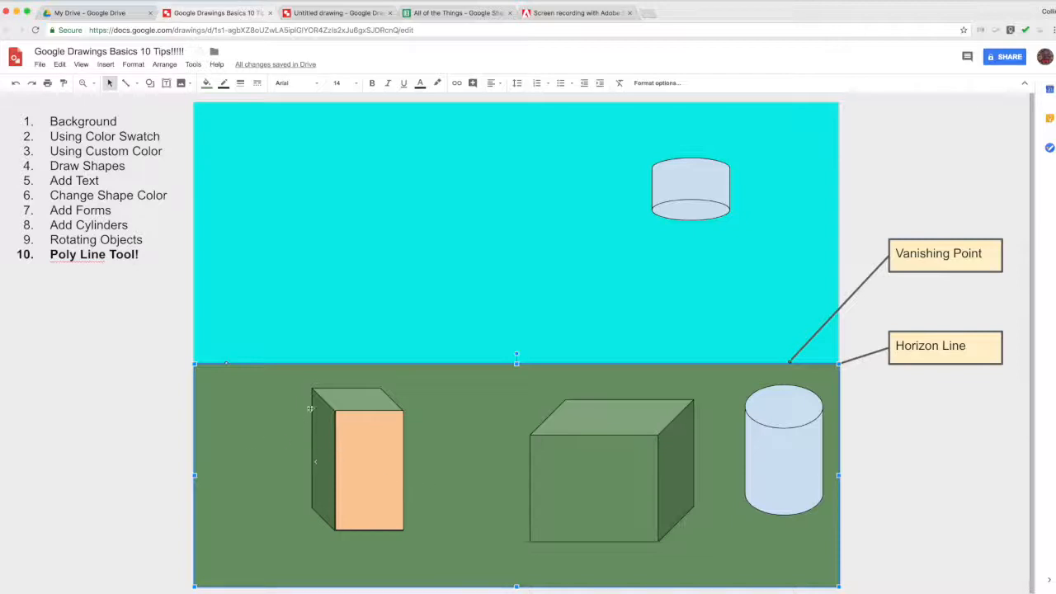
Step: Draw an arrow between the orange face's upper-left corner and the left vanishing point, with the arrowhead at the vanishing point
left_click(137, 84)
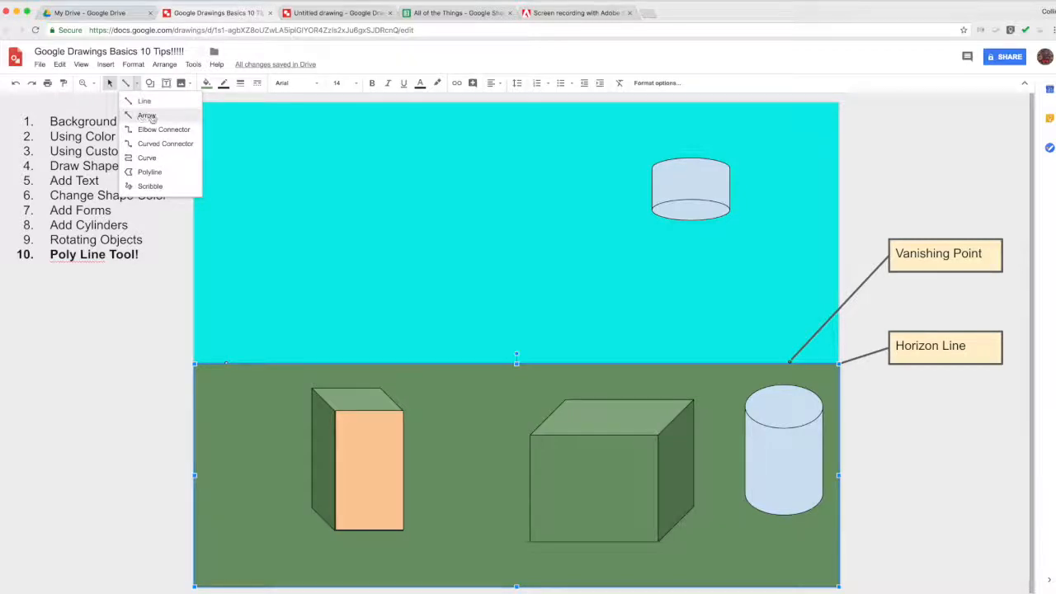
left_click(147, 115)
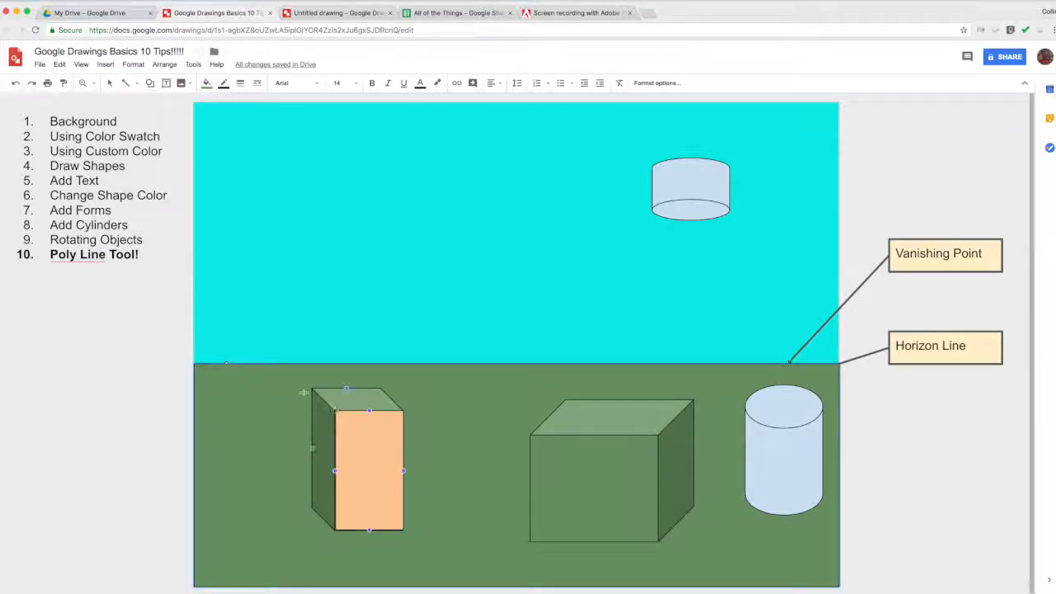
left_click_drag(226, 363, 335, 410)
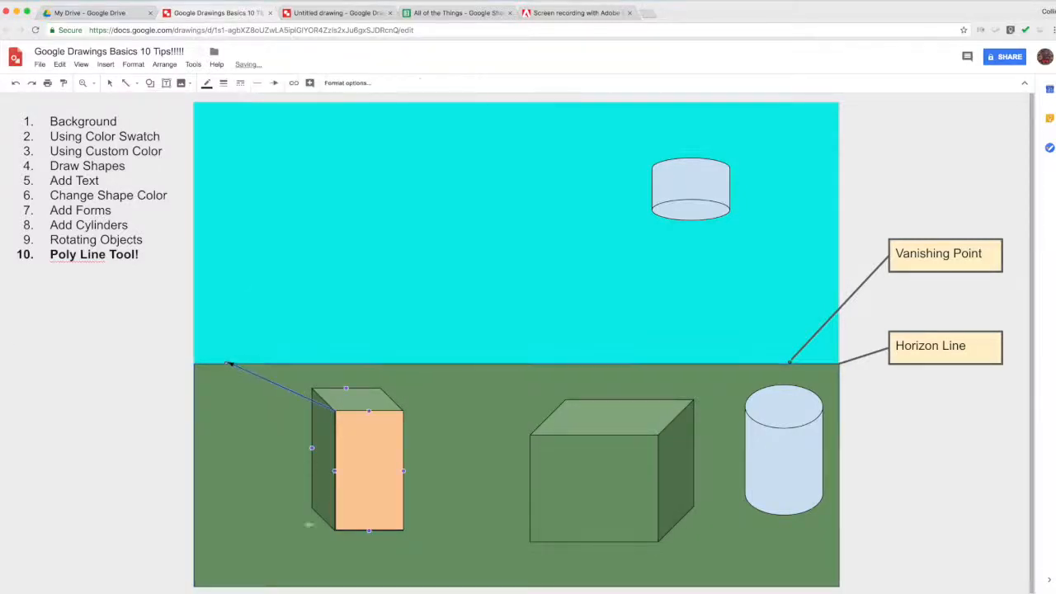
Step: Draw a second arrow from the orange face's lower-left corner to the left vanishing point
left_click(127, 86)
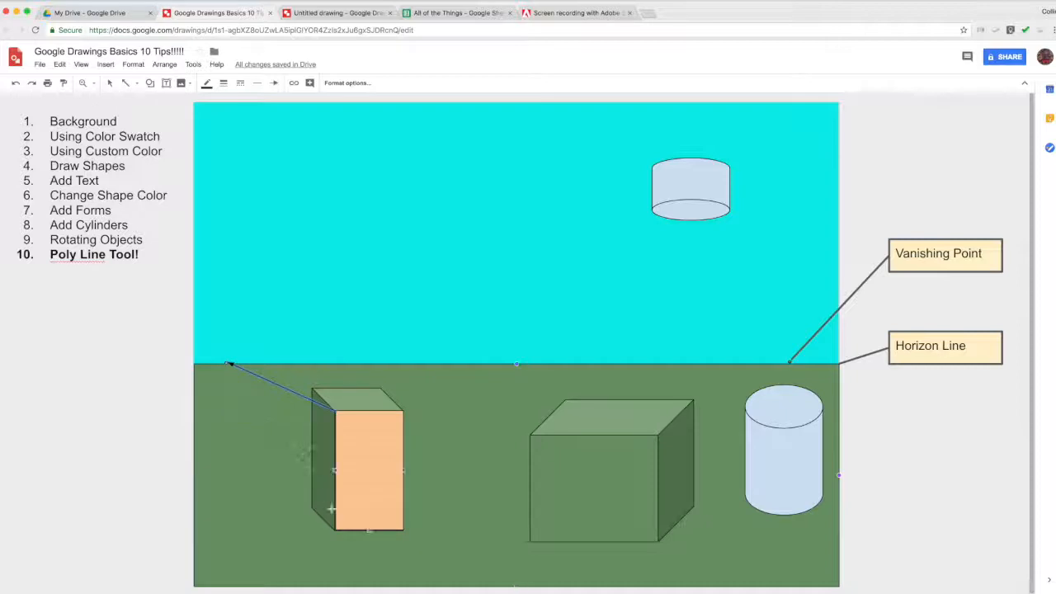
left_click(129, 85)
left_click(332, 529)
left_click_drag(332, 529, 229, 366)
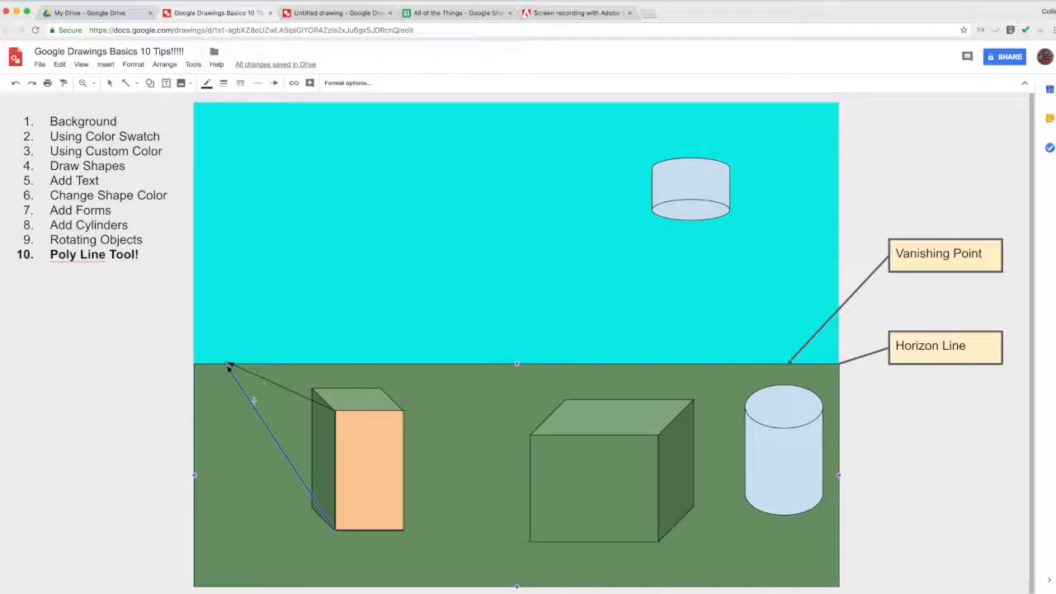
left_click(312, 497)
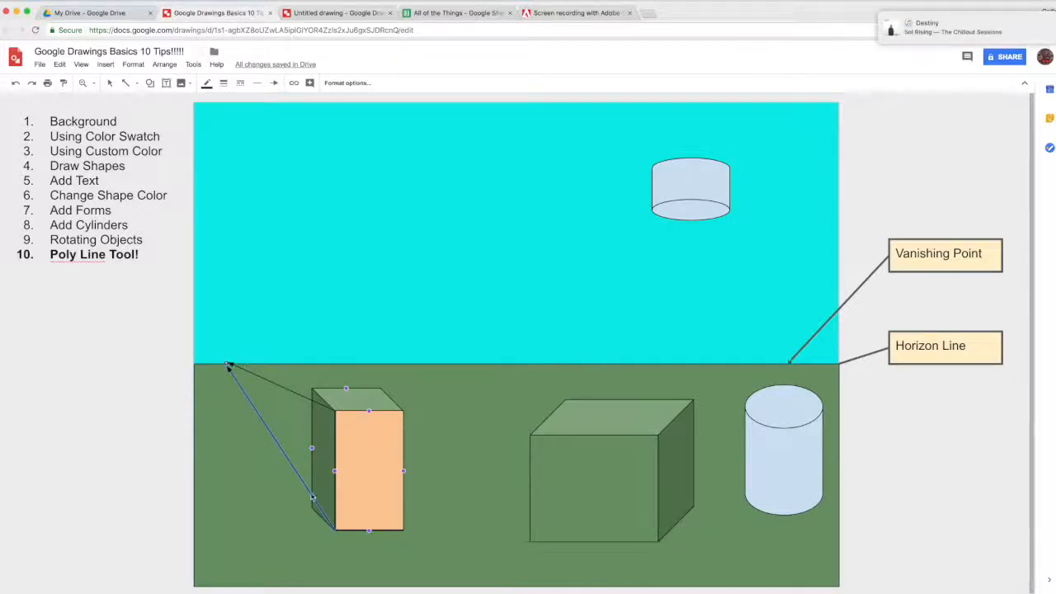
left_click(389, 497)
Step: Try to fit a rotated parallelogram over the narrow box's side face, then delete it
left_click(149, 83)
mouse_move(170, 105)
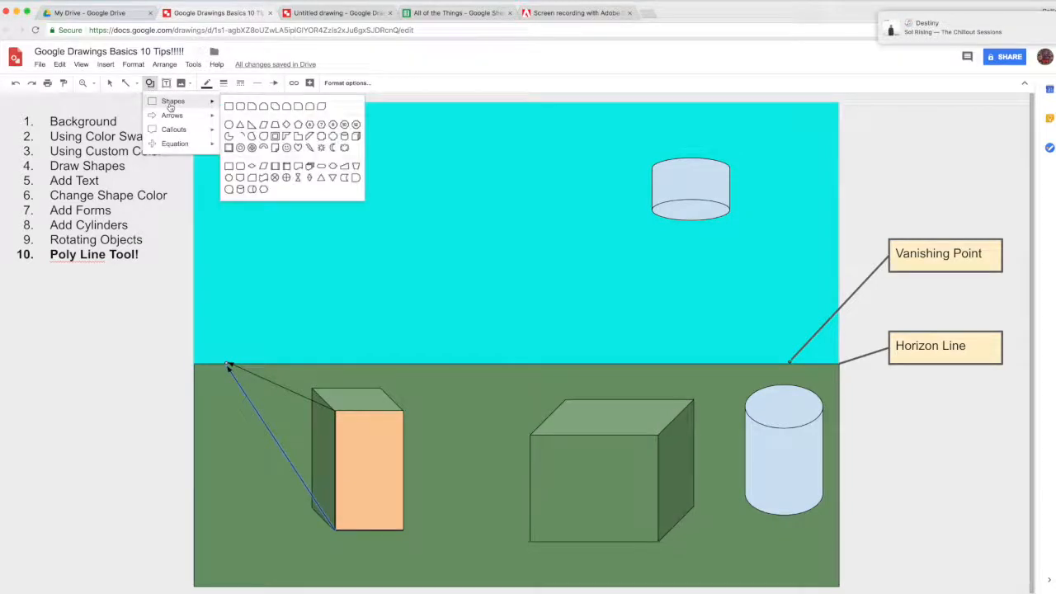
left_click(264, 125)
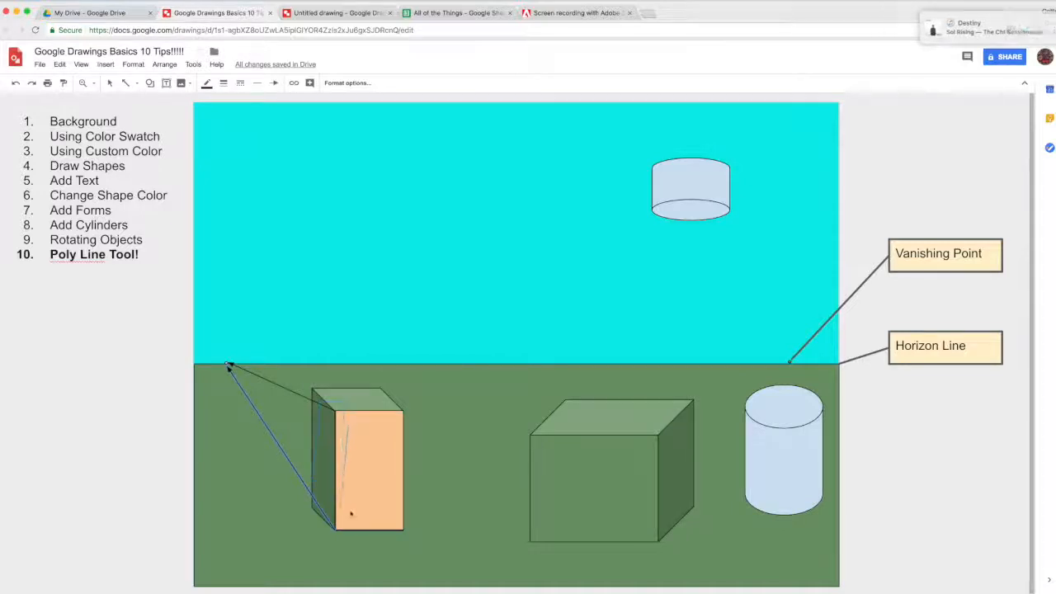
left_click_drag(351, 513, 348, 512)
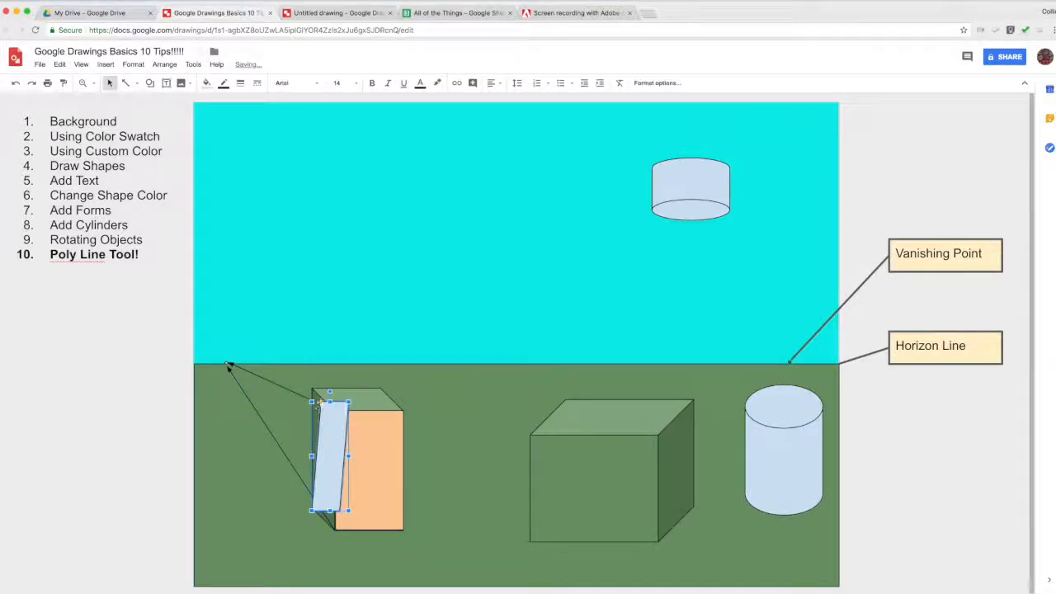
left_click_drag(321, 402, 359, 454)
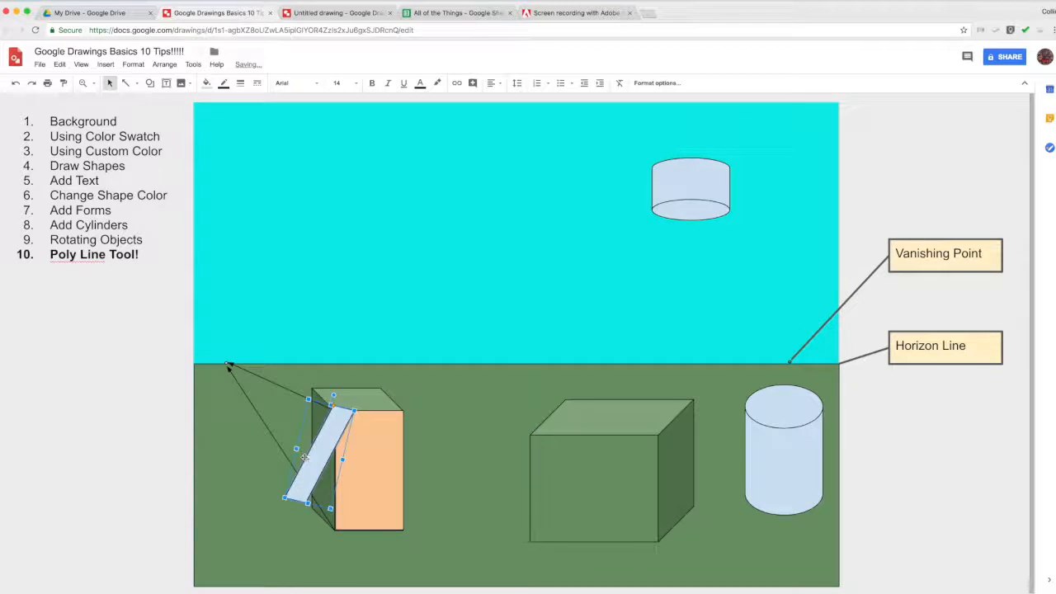
left_click_drag(304, 456, 302, 456)
left_click_drag(332, 396, 336, 533)
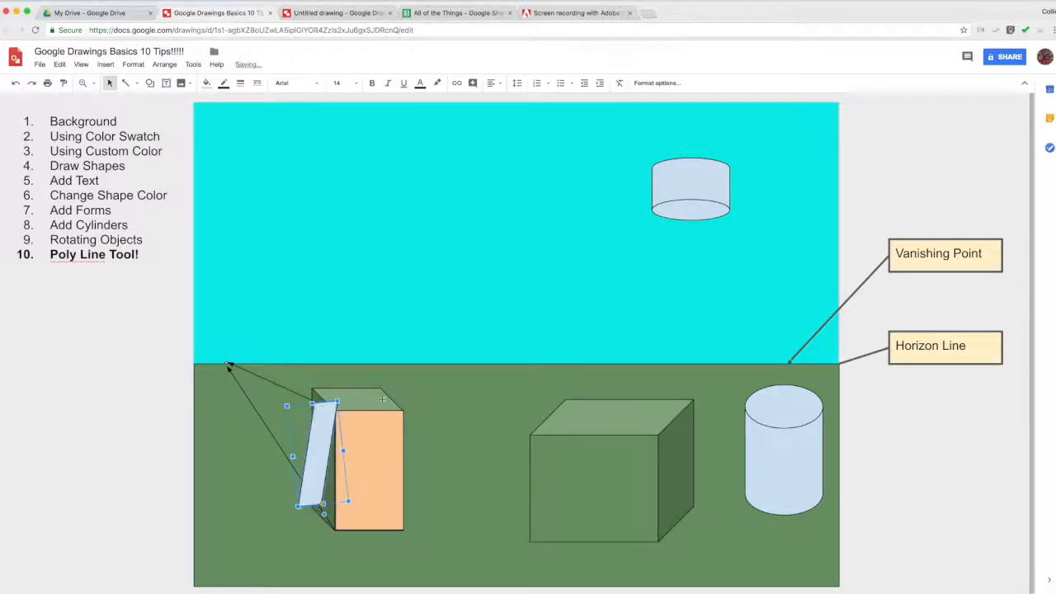
left_click_drag(327, 465, 393, 500)
key("Delete")
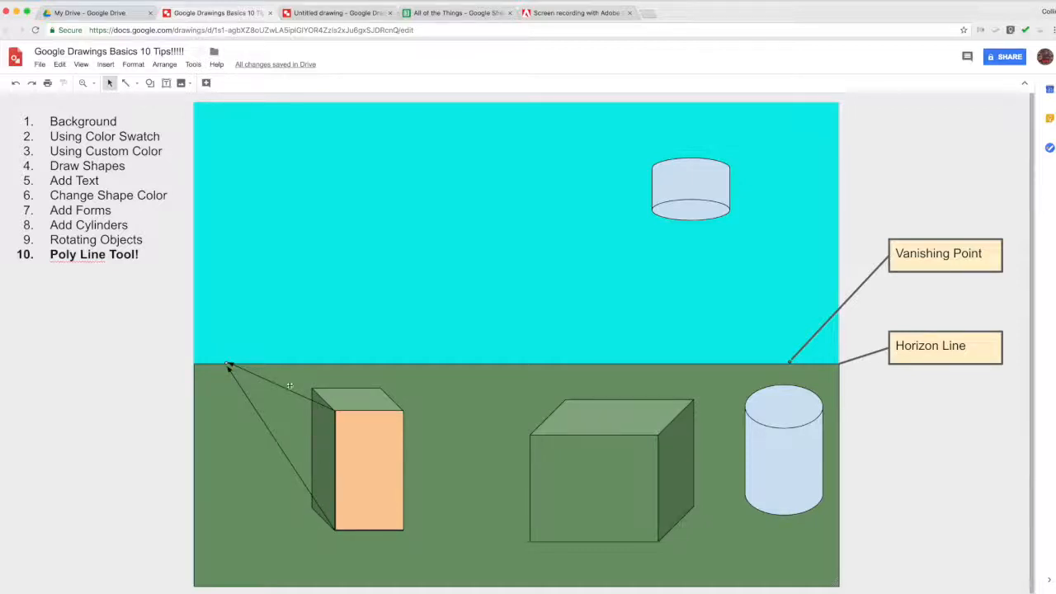
left_click(149, 82)
mouse_move(189, 107)
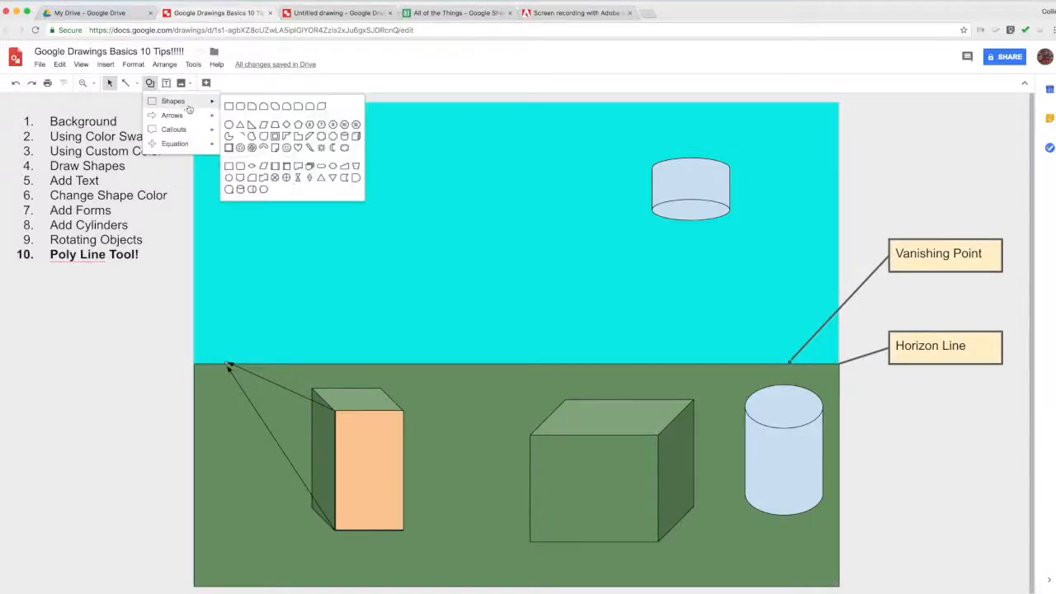
left_click(150, 86)
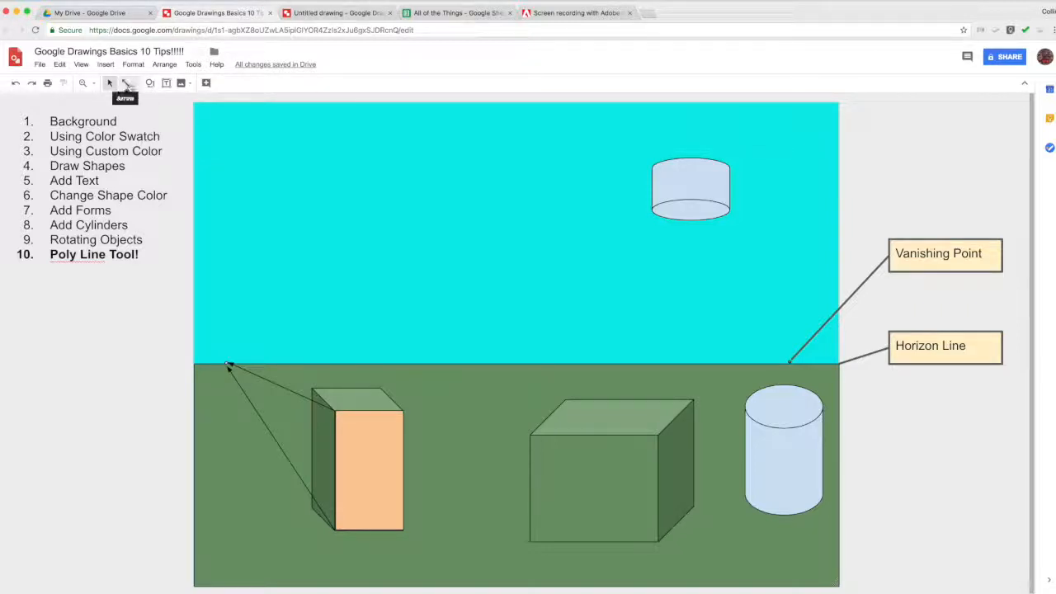
Step: Draw a closed four-sided polyline over the narrow box's side face, placing its back corners on the two arrows to the vanishing point
left_click(137, 84)
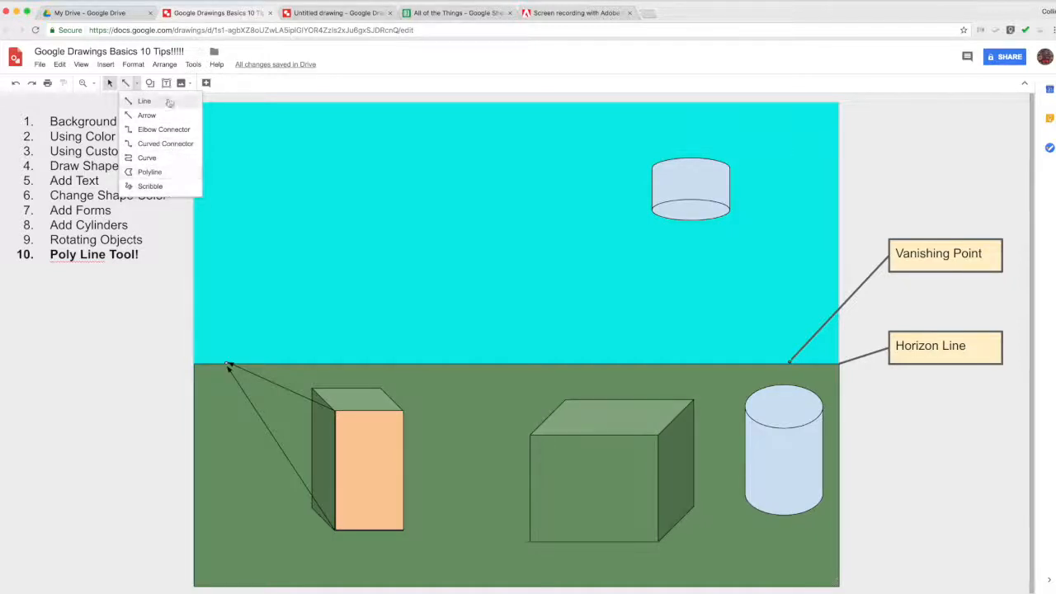
left_click(133, 173)
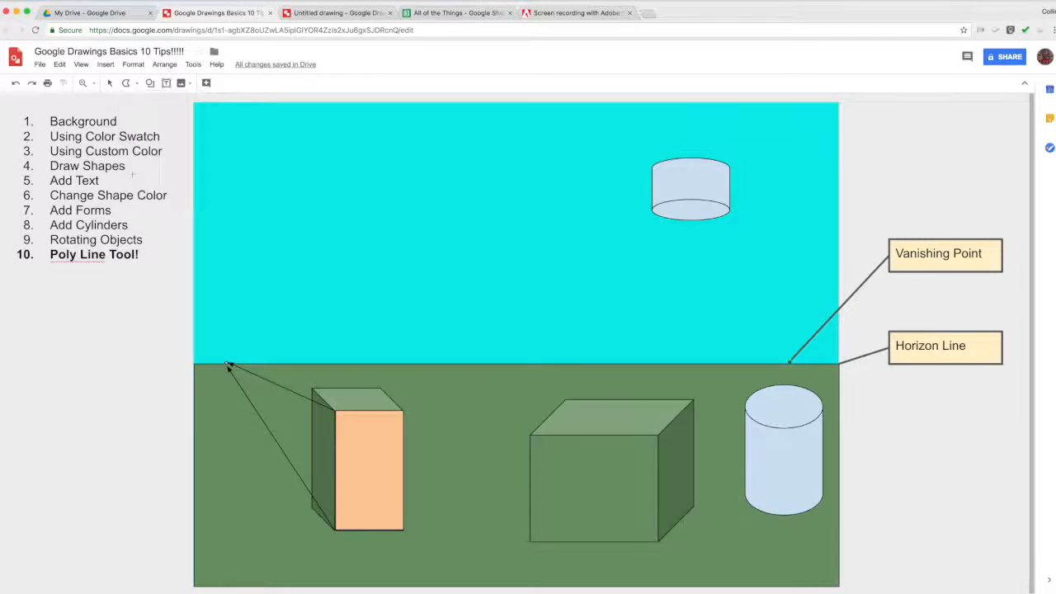
left_click(334, 410)
left_click(334, 531)
left_click(310, 497)
left_click(312, 403)
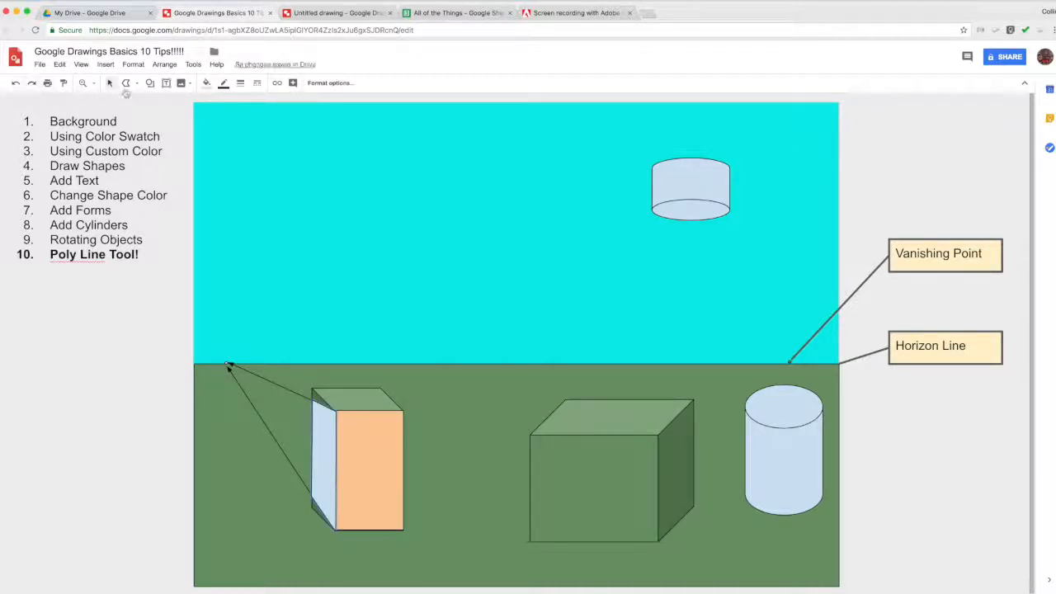
left_click(295, 222)
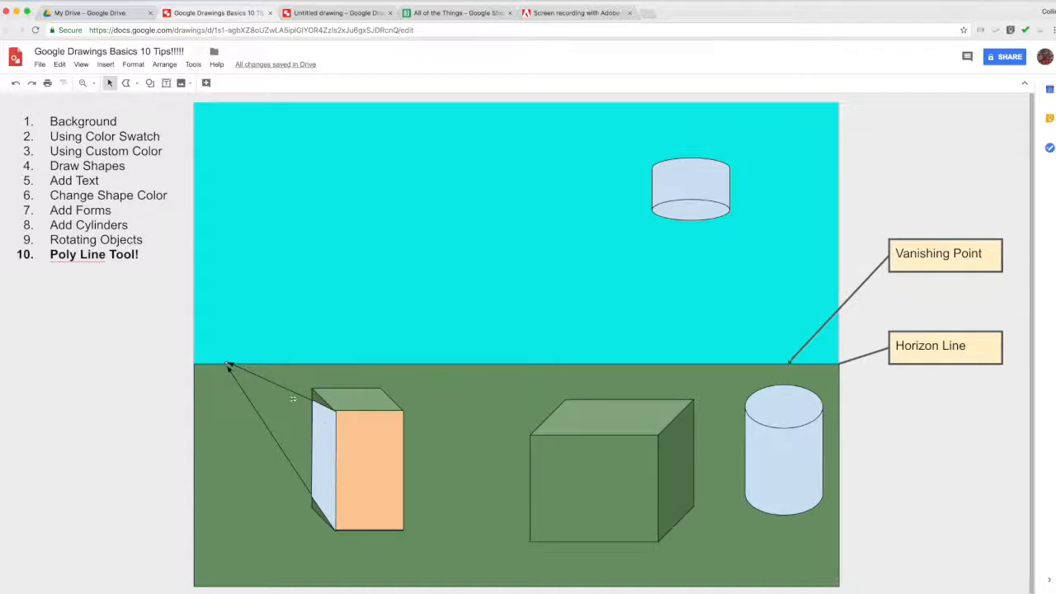
Step: Draw an arrow from the orange face's upper-right corner to the left vanishing point
left_click(346, 396)
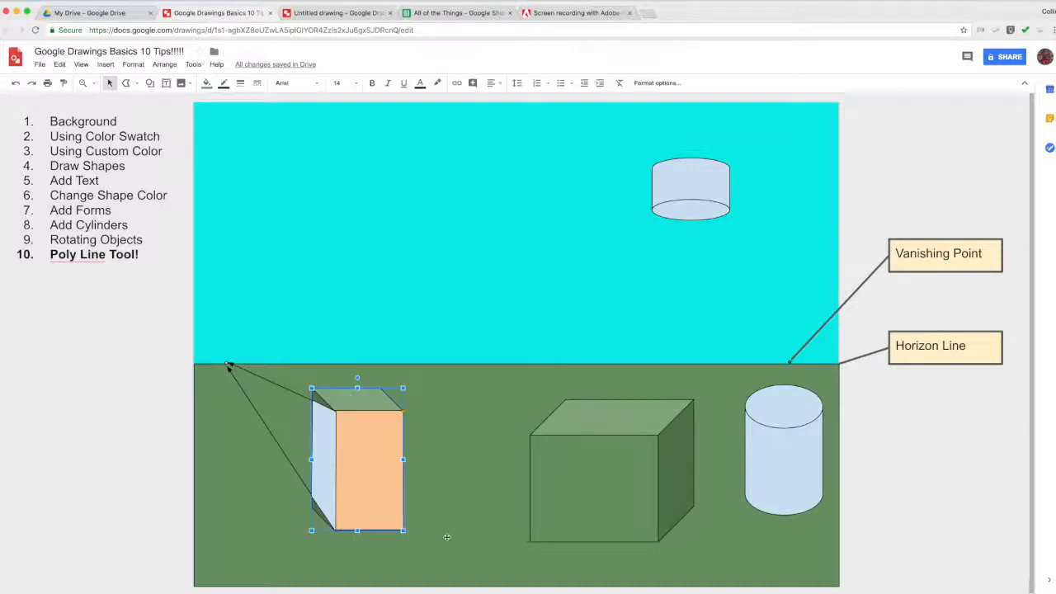
left_click(137, 83)
left_click(142, 100)
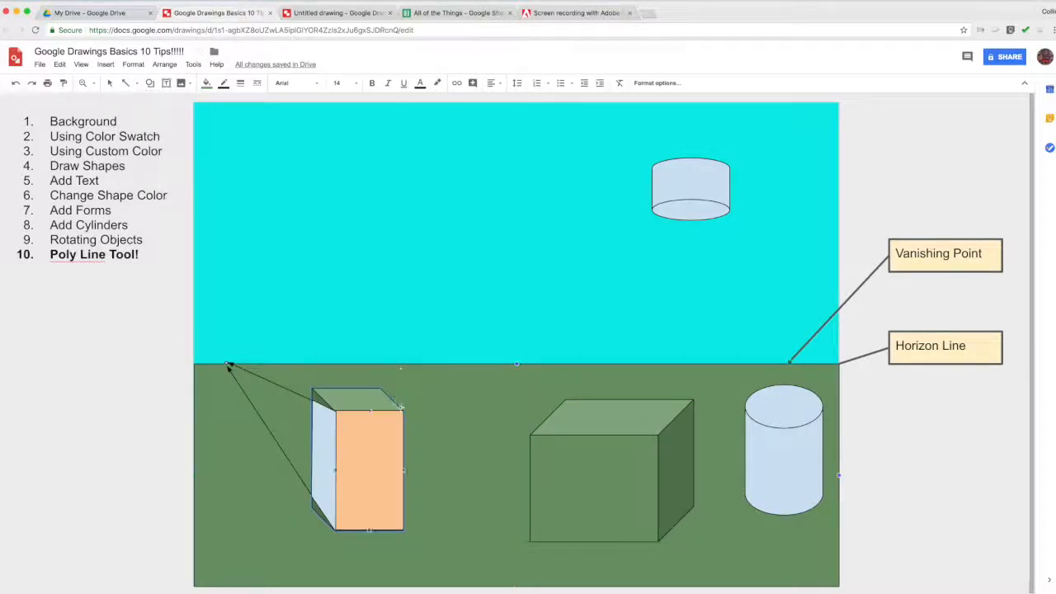
left_click_drag(403, 410, 452, 460)
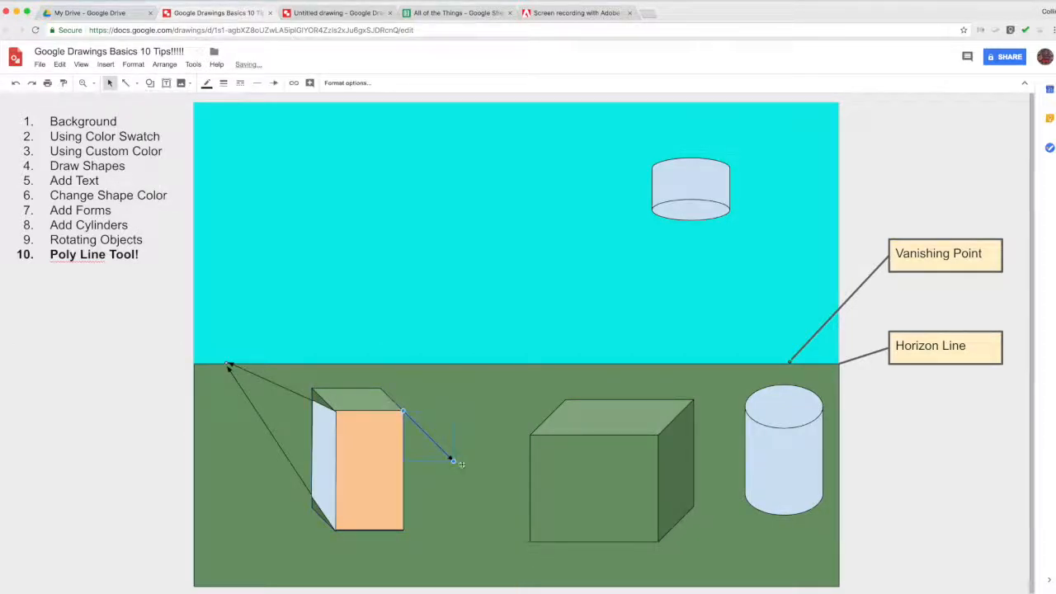
left_click_drag(268, 376, 230, 364)
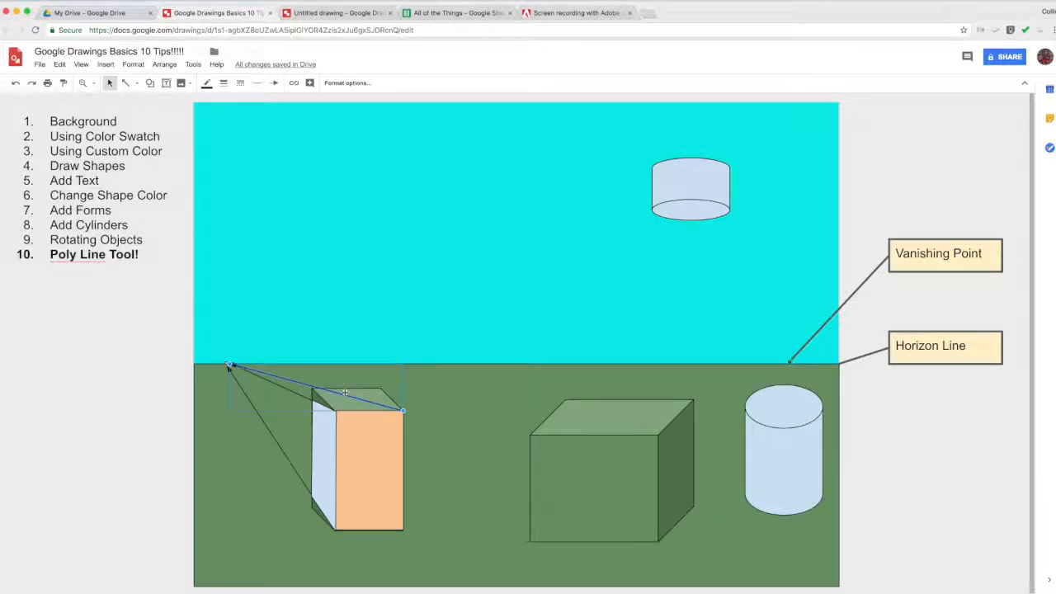
left_click(336, 349)
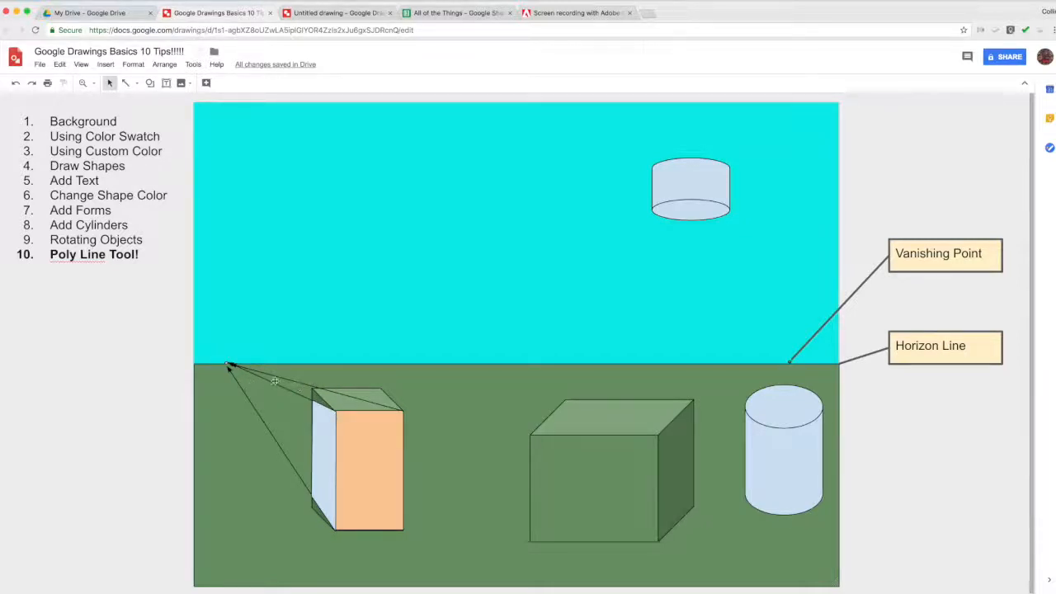
Step: Draw a horizontal arrow from the side face's upper back corner to the large box's upper back-left corner
left_click_drag(273, 381, 398, 416)
left_click(126, 83)
left_click_drag(312, 402, 360, 447)
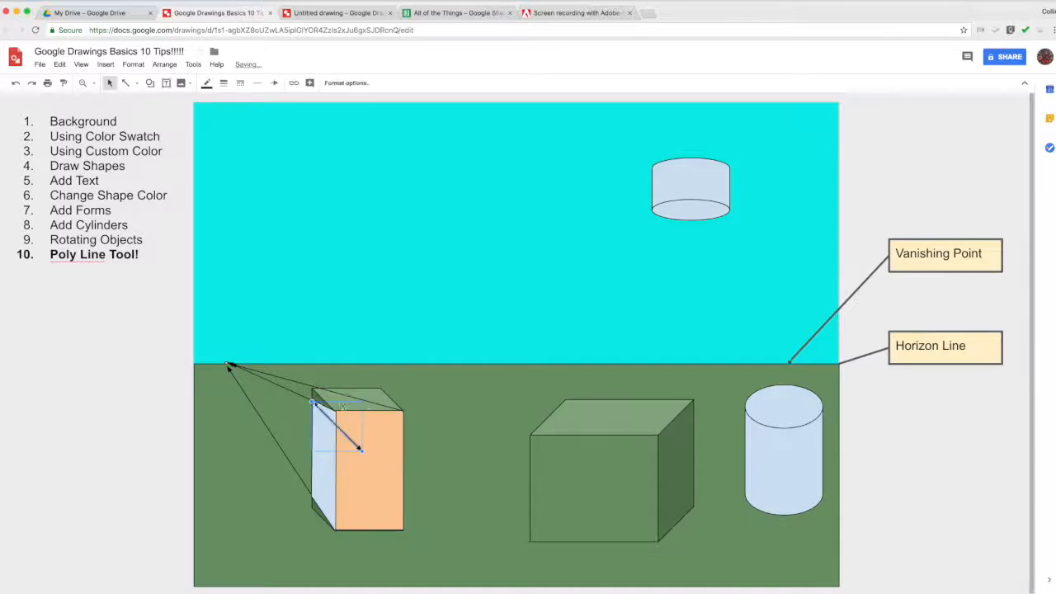
left_click_drag(549, 400, 568, 401)
left_click(533, 412)
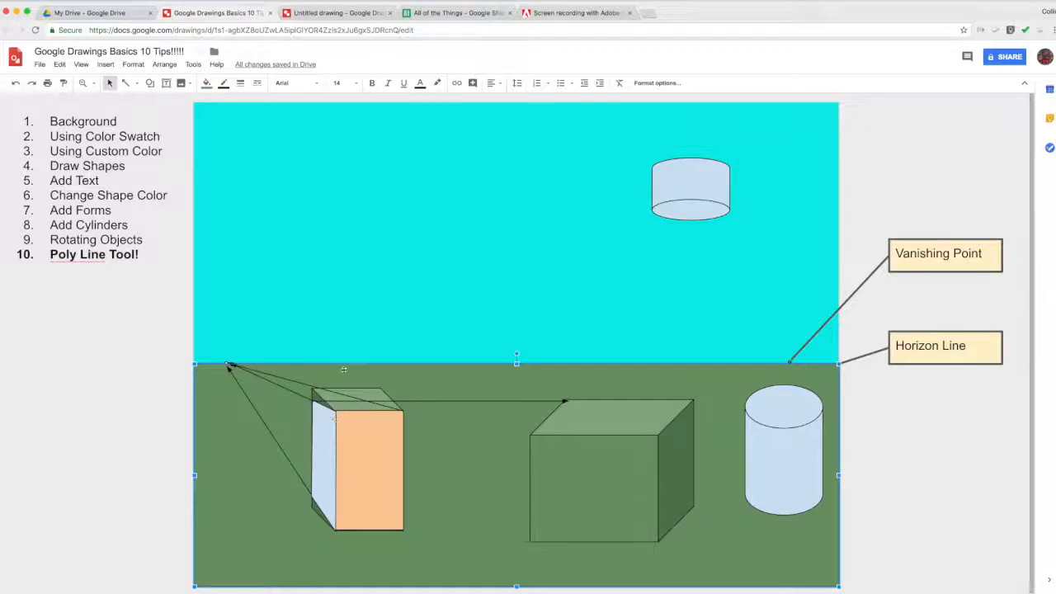
Step: Draw a closed polyline over the narrow box's top face, following the guide arrows between the side face and the orange face
left_click(132, 83)
left_click(145, 171)
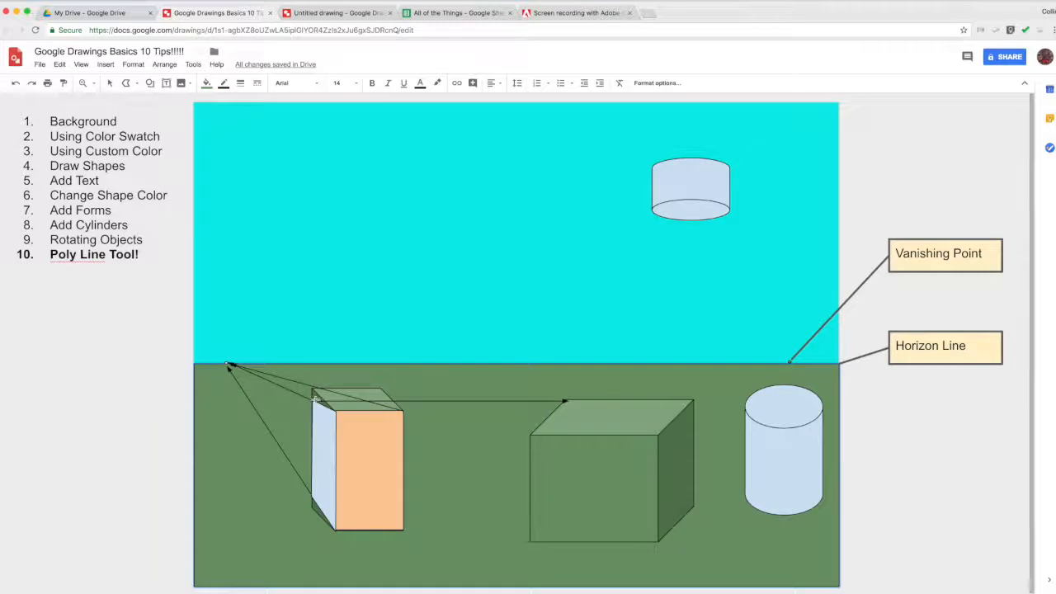
left_click(314, 400)
left_click(401, 410)
left_click(311, 402)
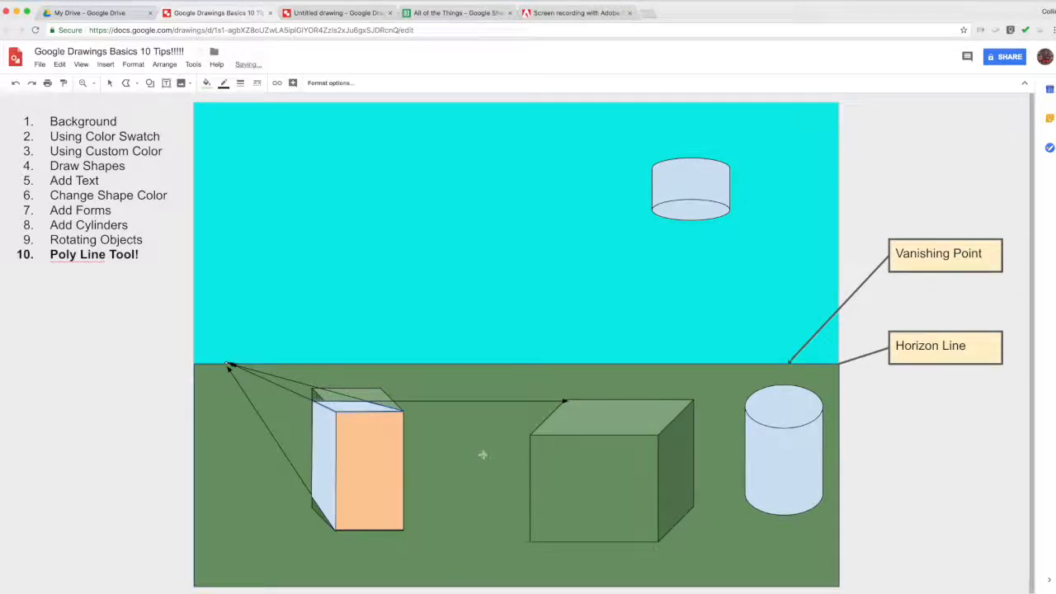
left_click(305, 199)
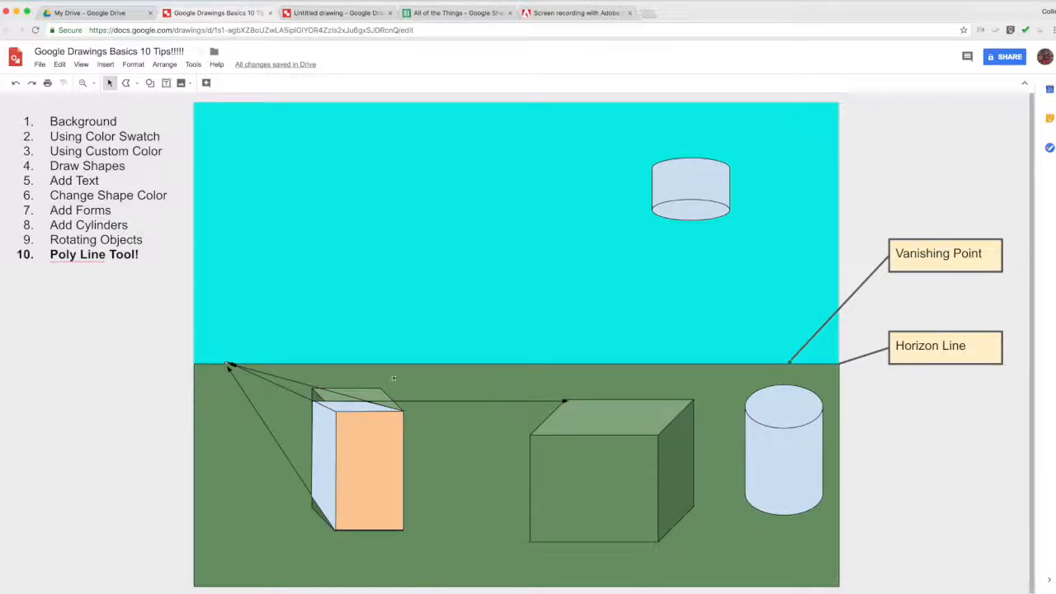
Step: Move the original green narrow box out from behind the polyline box into the space beside the large box
left_click_drag(396, 397, 505, 430)
left_click_drag(482, 506, 484, 501)
left_click(395, 559)
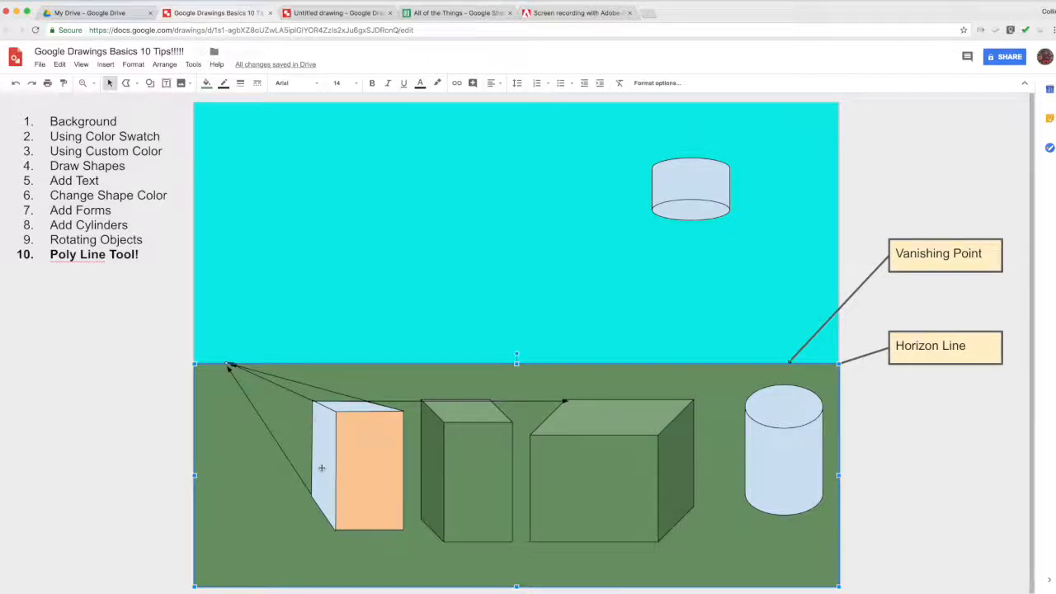
Step: Delete the horizontal guide arrow and the three arrows leading to the left vanishing point
left_click(531, 401)
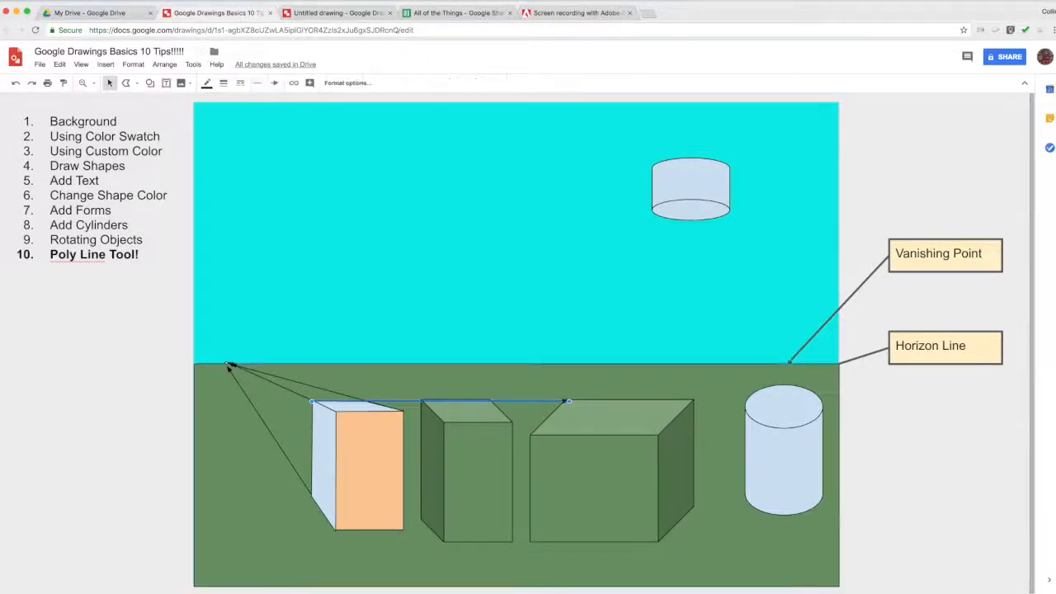
key("Delete")
left_click(280, 386)
key("Delete")
left_click(272, 435)
key("Delete")
left_click(291, 382)
key("Delete")
Step: Delete the green narrow box standing between the orange-faced box and the large box
left_click(489, 462)
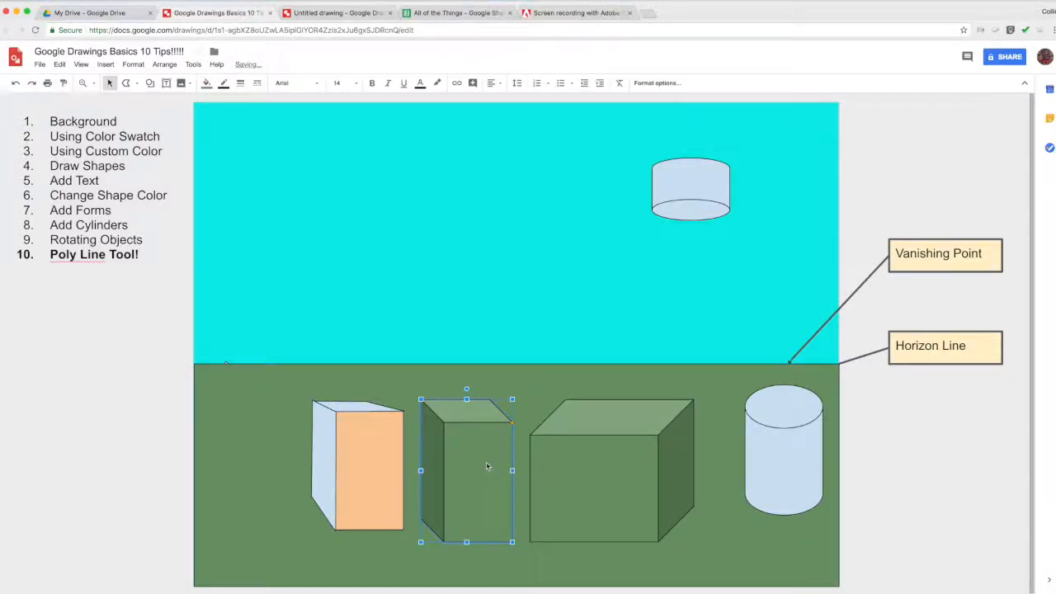
key("Delete")
left_click(383, 470)
left_click(226, 388)
left_click(385, 500)
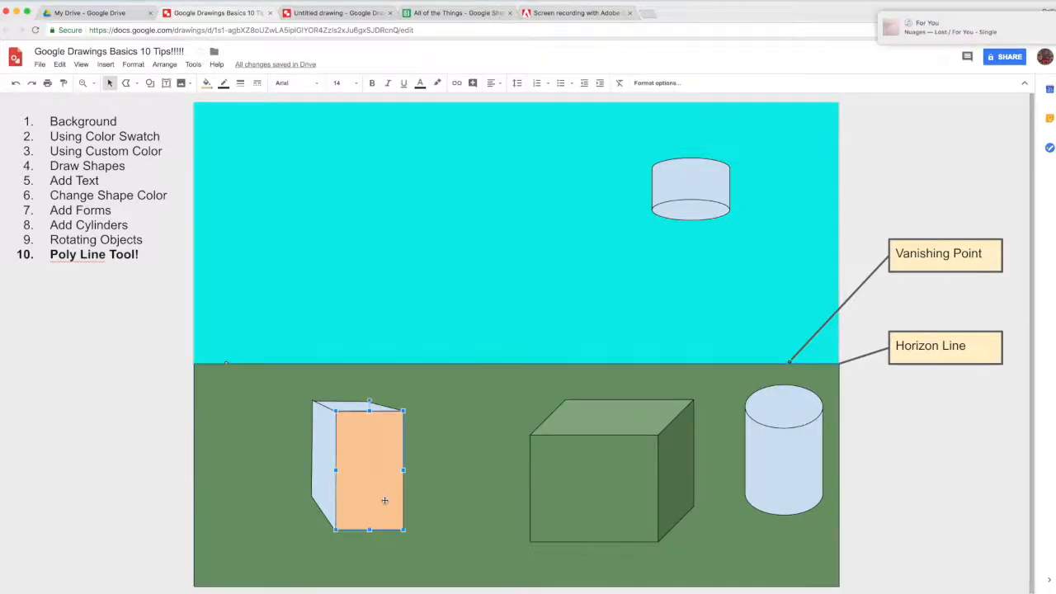
Step: Add "Grouping" in bold as item 11 of the tips list and start an unbolded item 12
left_click(146, 266)
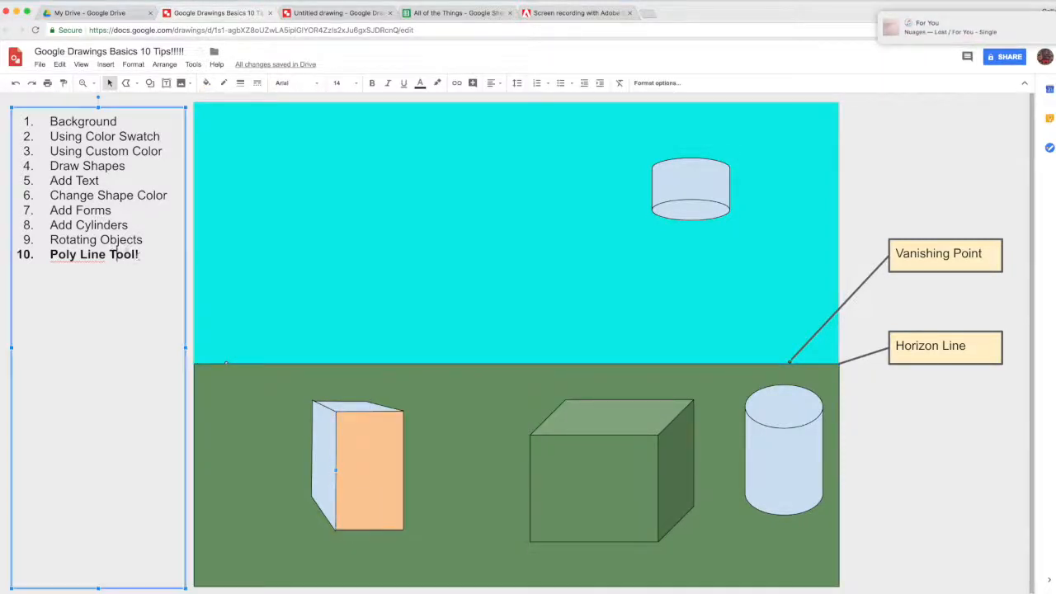
key("Return")
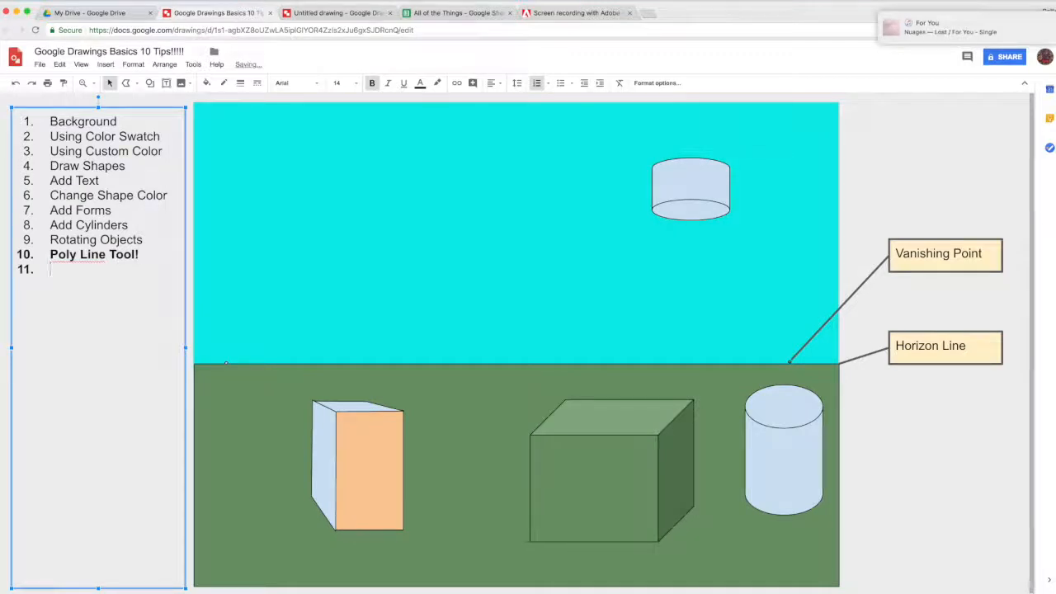
type("Grouping")
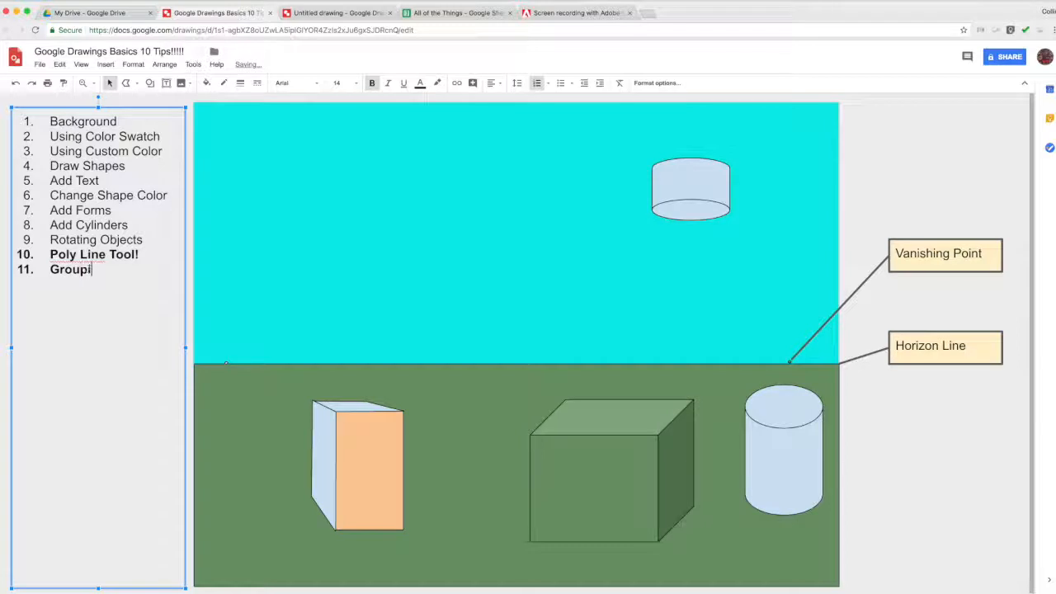
key("Return")
key("super+b")
left_click(487, 461)
Step: Group the narrow box's orange front, side and top faces into one object
left_click(377, 475)
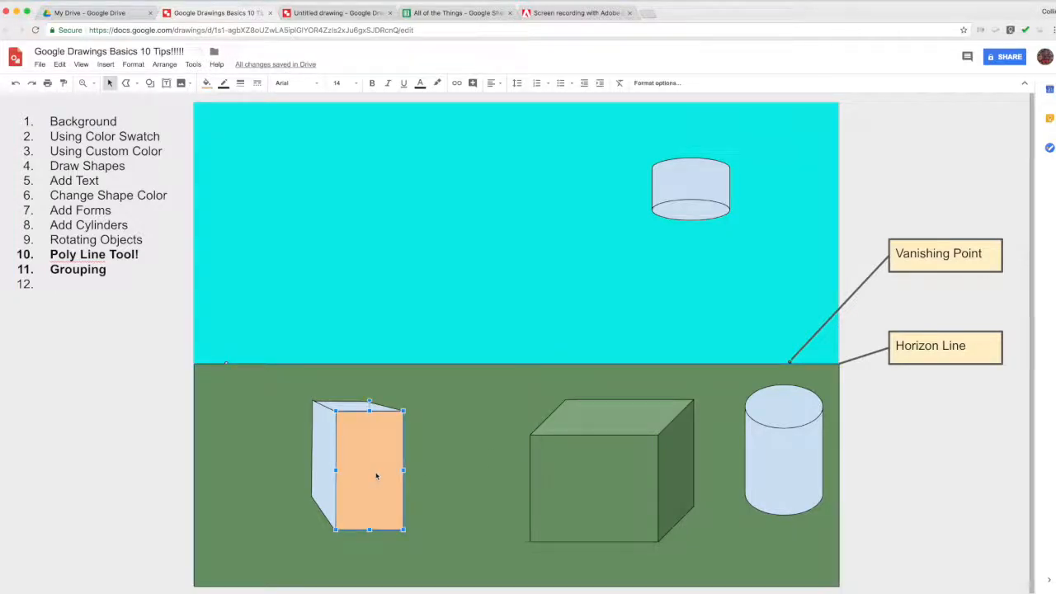
left_click(328, 474, "shift")
left_click(339, 409, "shift")
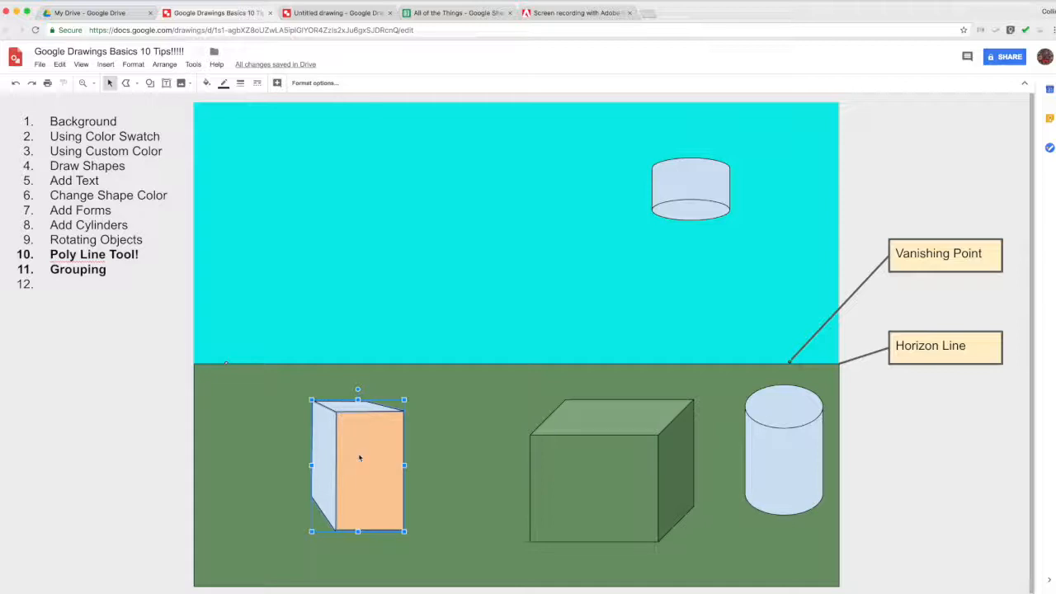
right_click(359, 458)
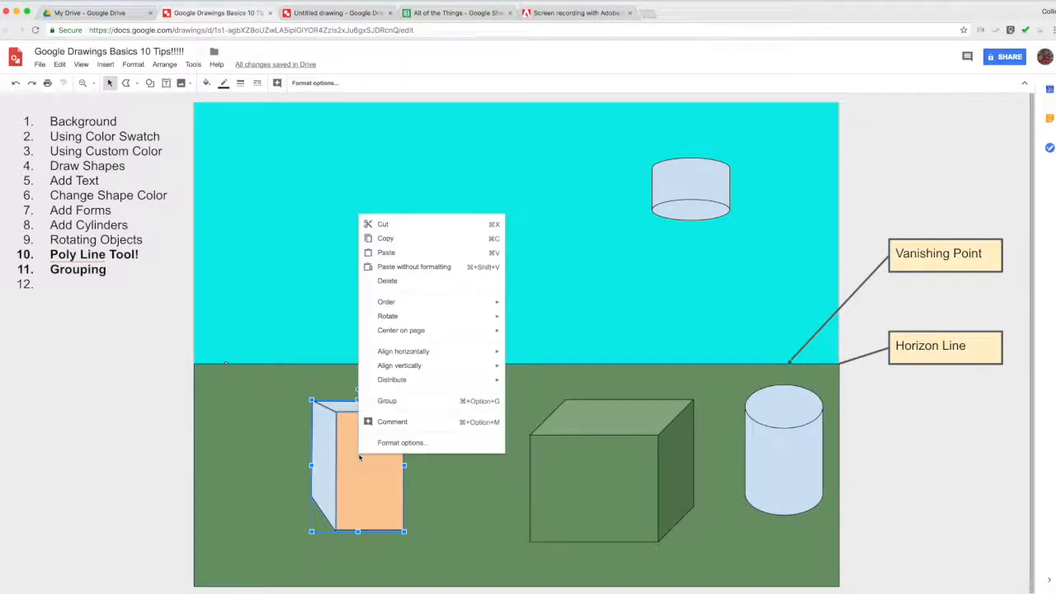
left_click(387, 401)
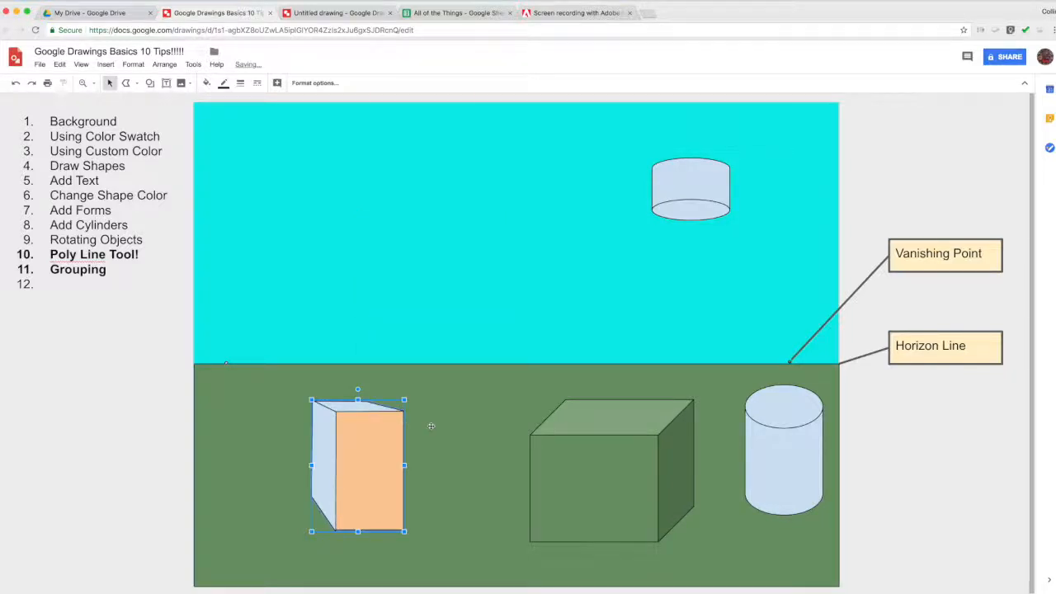
Step: Move the grouped box up across the horizon line, try shrinking it to a tiny size, and undo the resize
left_click_drag(389, 495, 459, 444)
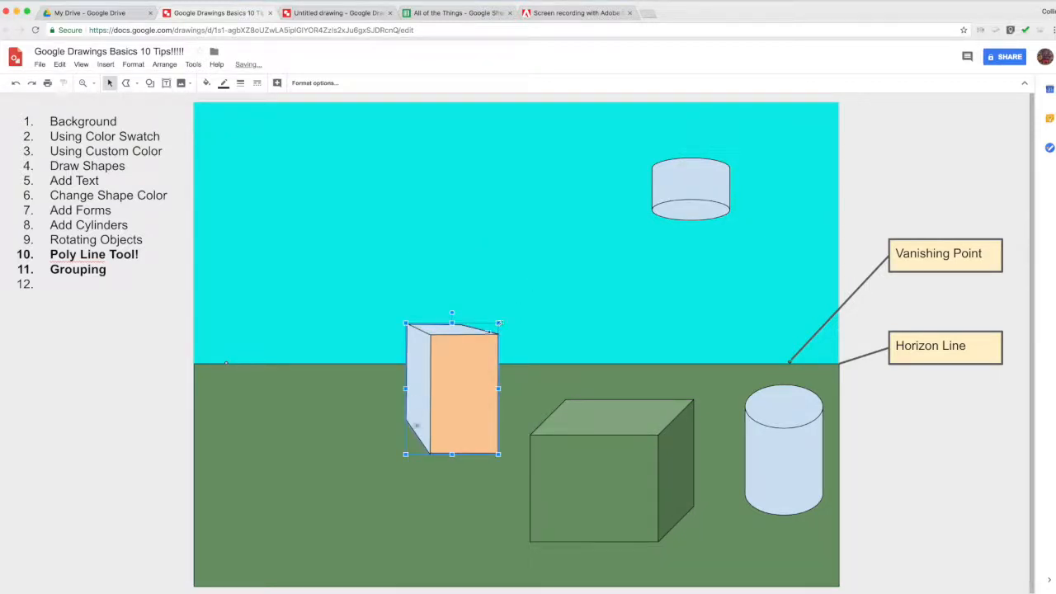
left_click_drag(499, 323, 416, 426)
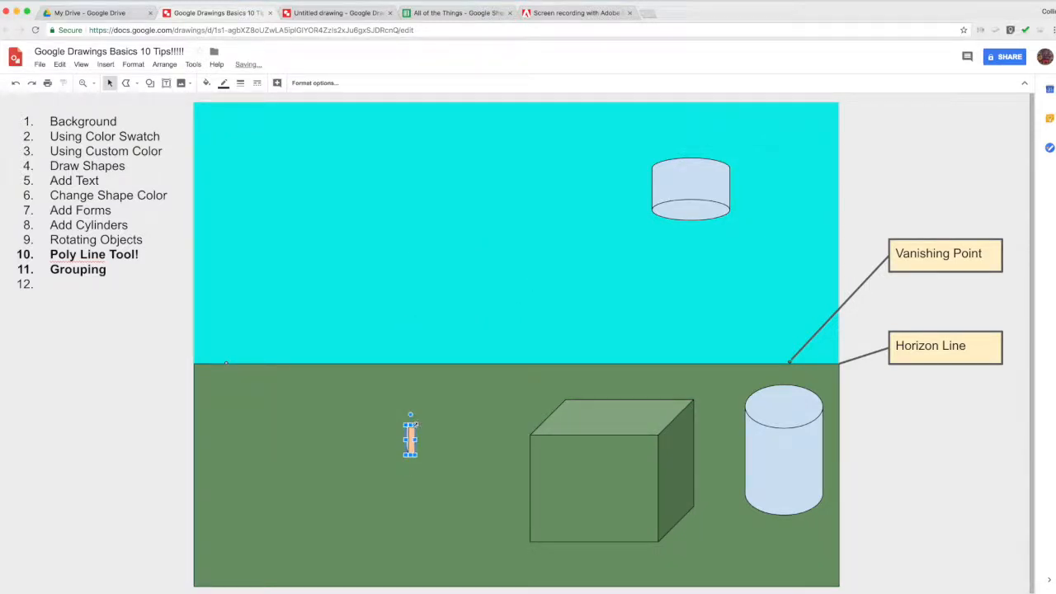
key("ctrl+z")
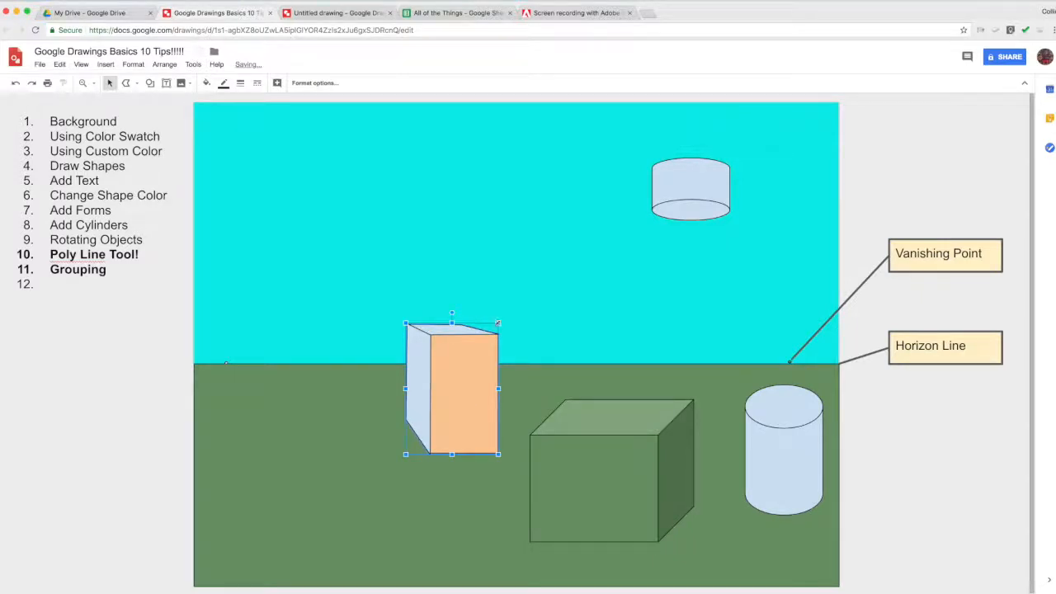
Step: Shrink the grouped box to about half its size and move it back down onto the green ground
left_click_drag(498, 322, 447, 395)
left_click(464, 472)
left_click_drag(432, 441, 343, 500)
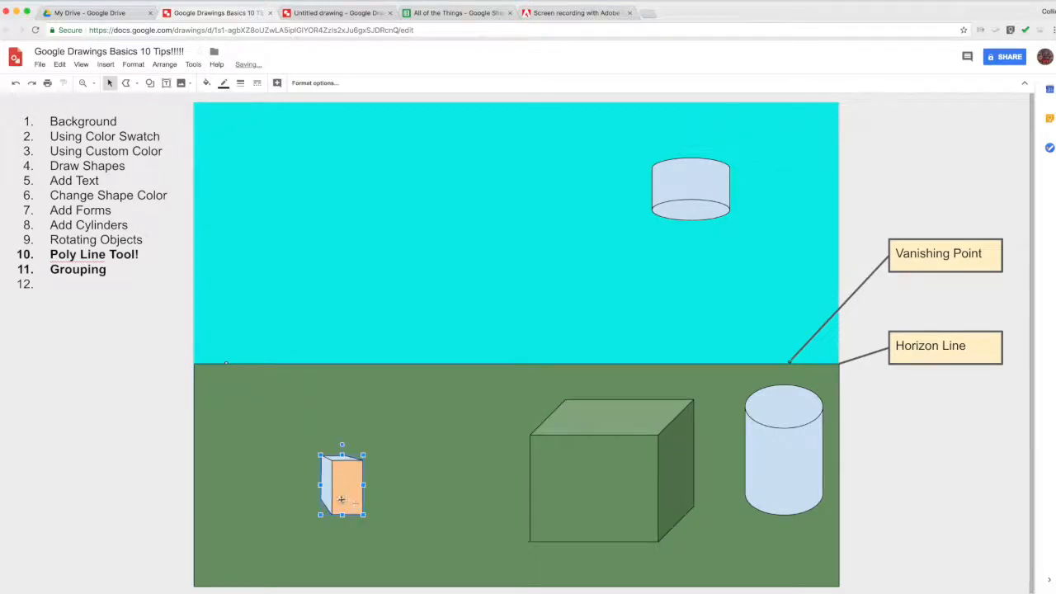
left_click(454, 568)
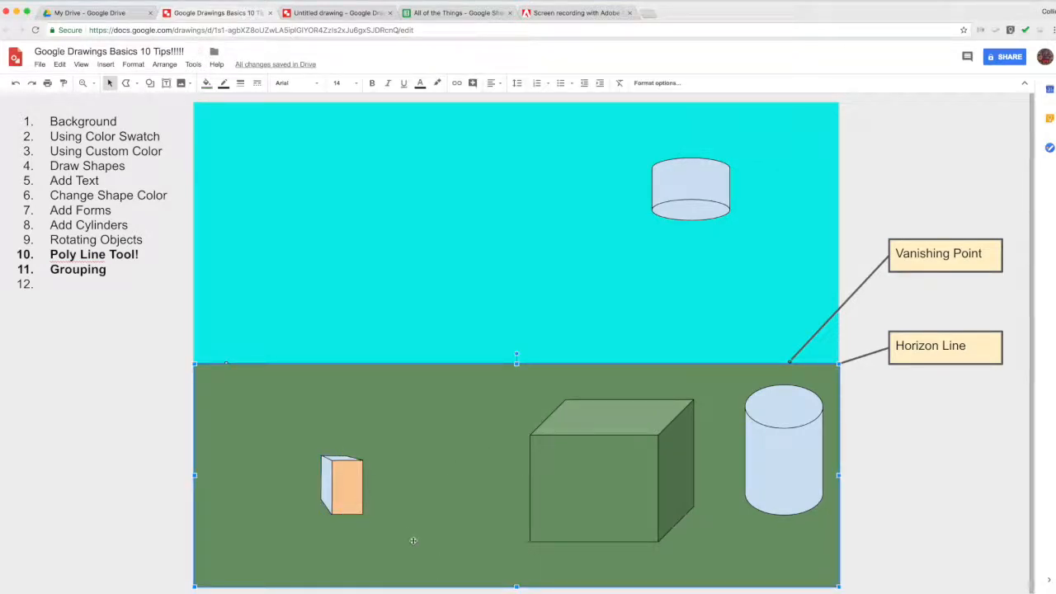
Step: Undo the moves and resizes of the grouped box back to its original place and size
key("ctrl+z")
key("ctrl+z")
key("ctrl+z")
key("ctrl+z")
key("ctrl+z")
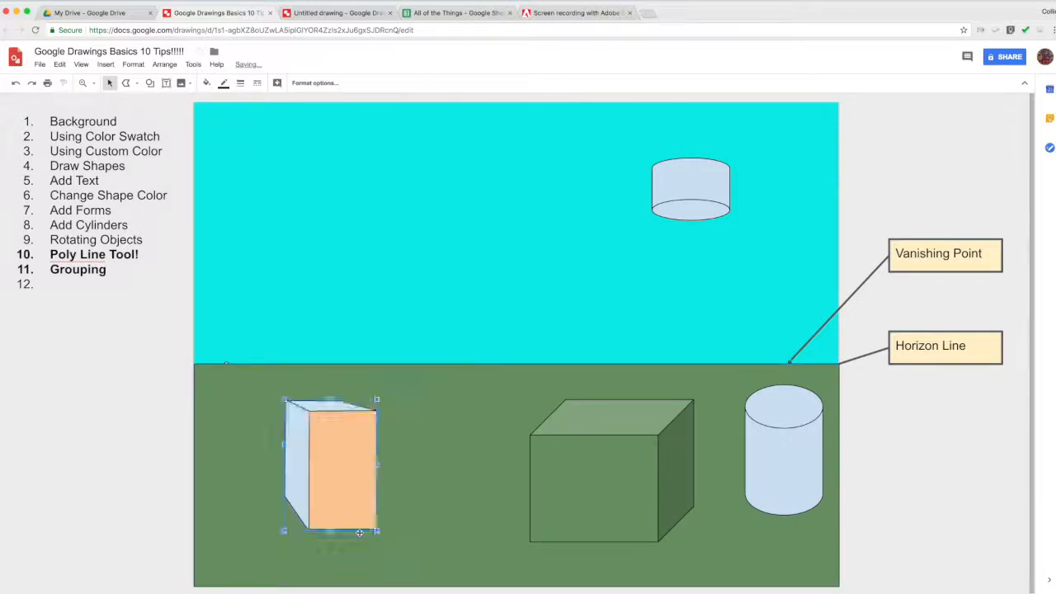
key("ctrl+z")
key("ctrl+z")
key("ctrl+z")
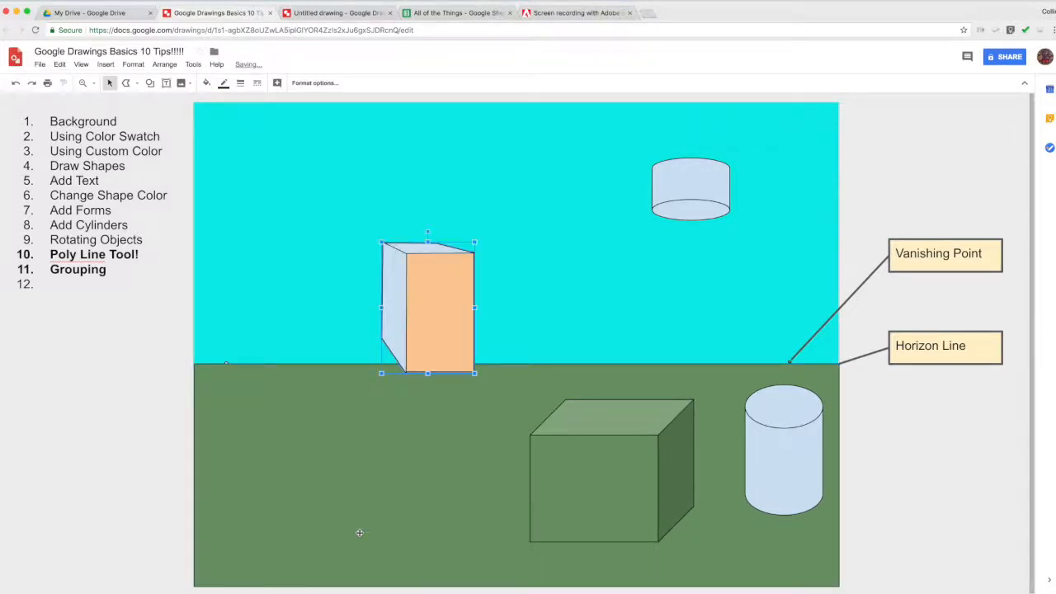
left_click(458, 476)
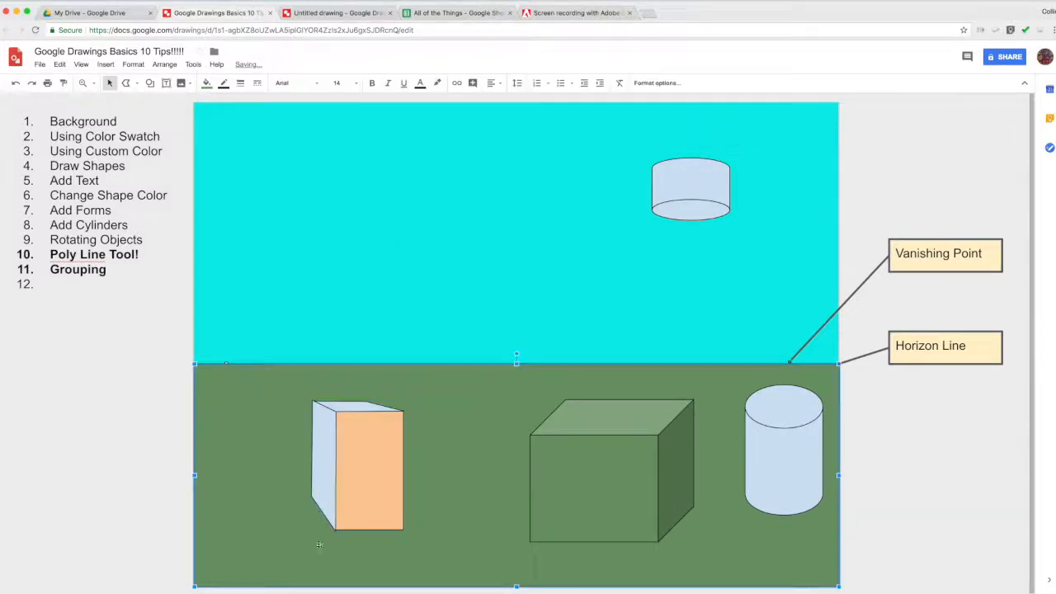
Step: Delete the large green box in the middle of the ground
left_click(449, 262)
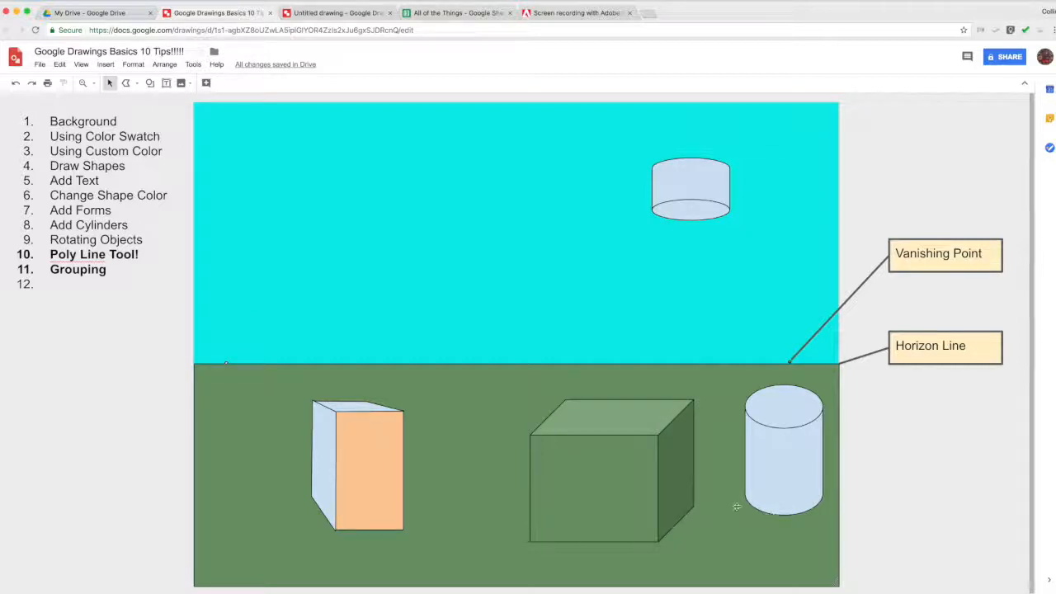
left_click(807, 454)
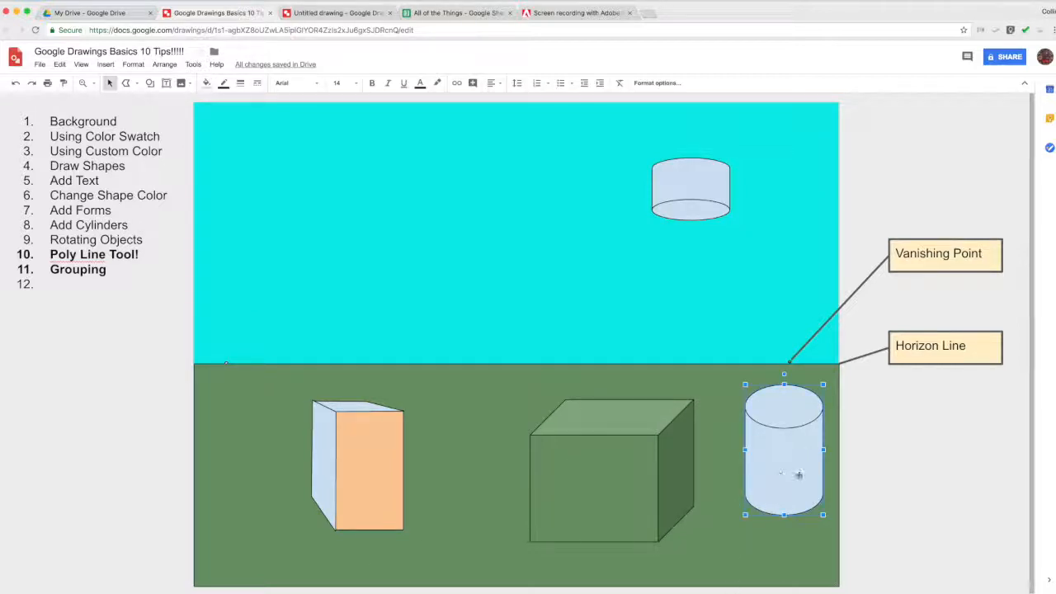
left_click(585, 490)
key("Delete")
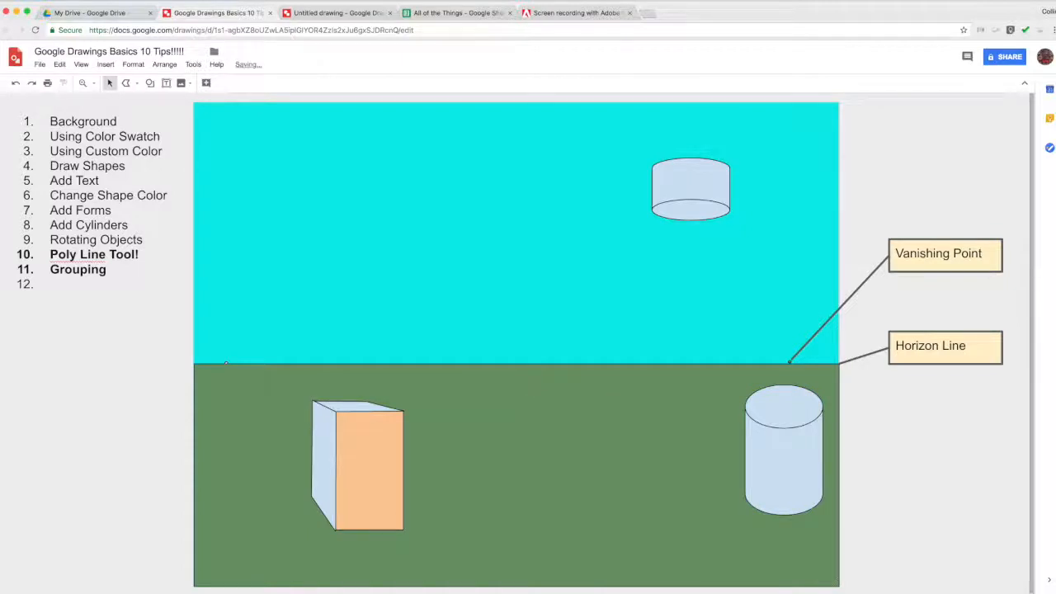
Step: Flatten the upside-down cylinder in the sky from its upper edge and move it down closer to the horizon line
left_click(691, 191)
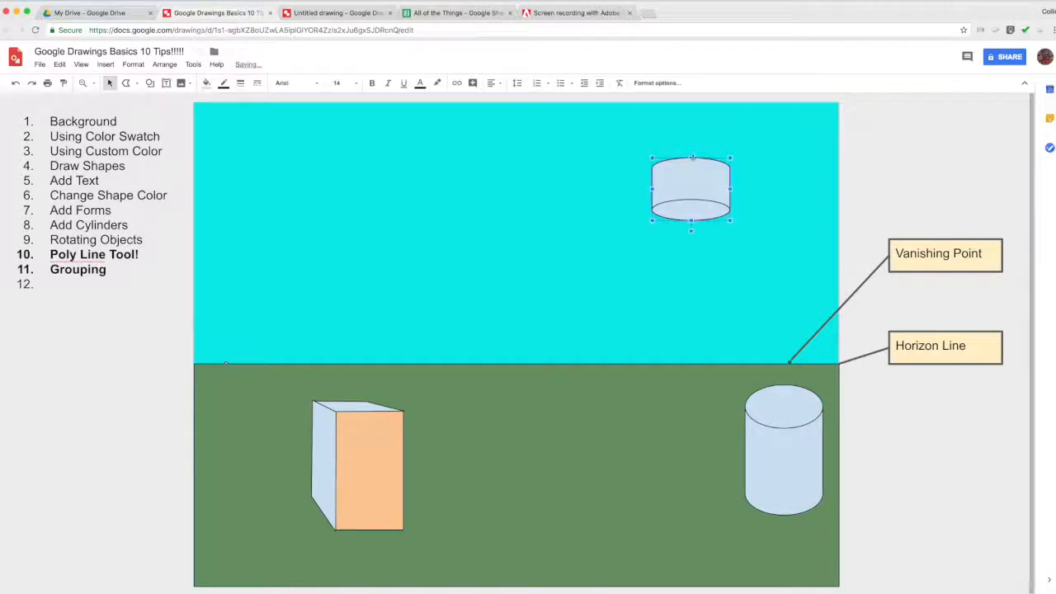
left_click_drag(693, 180, 693, 182)
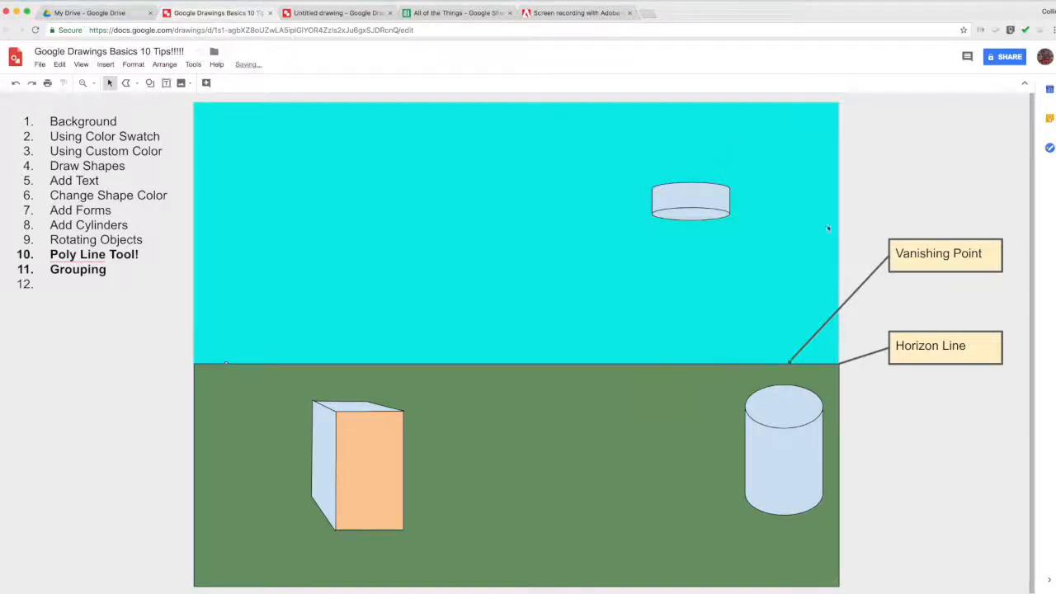
left_click_drag(717, 310, 695, 327)
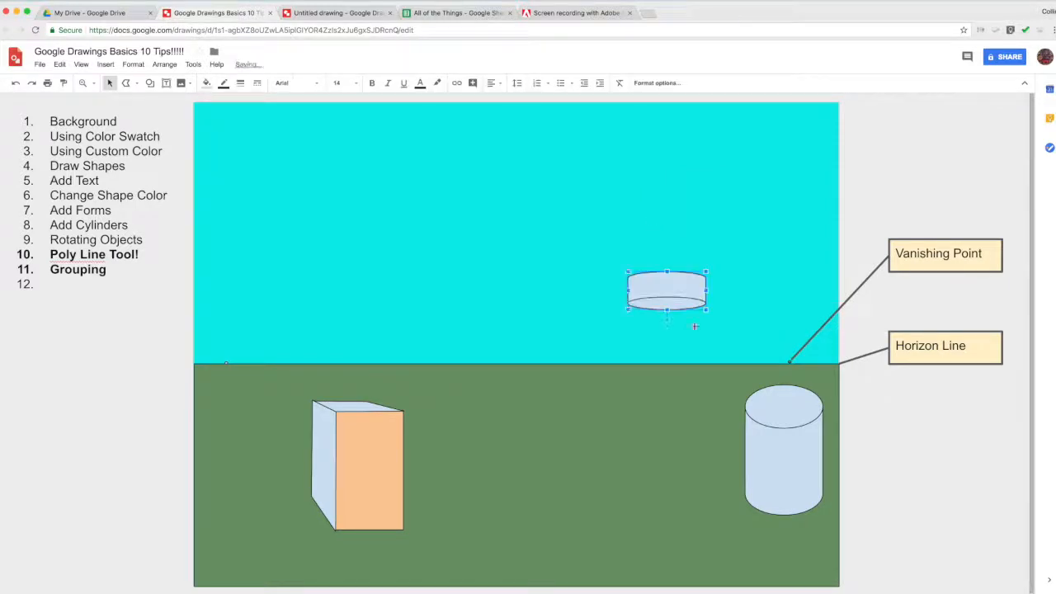
left_click(891, 409)
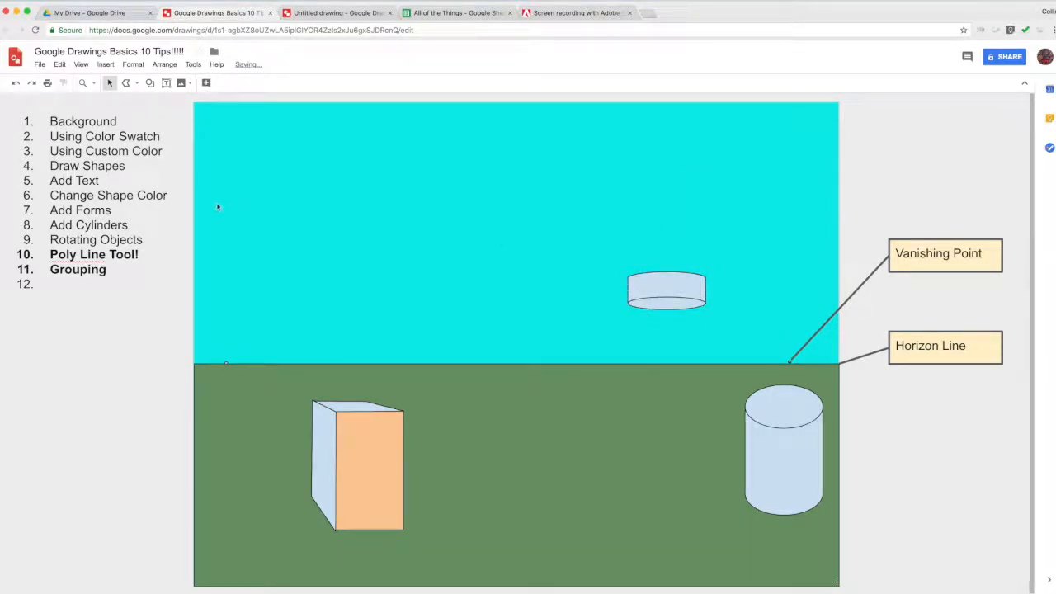
Step: Draw a thin, tall cylinder shape running from the flattened cylinder down across the horizon line
left_click(137, 84)
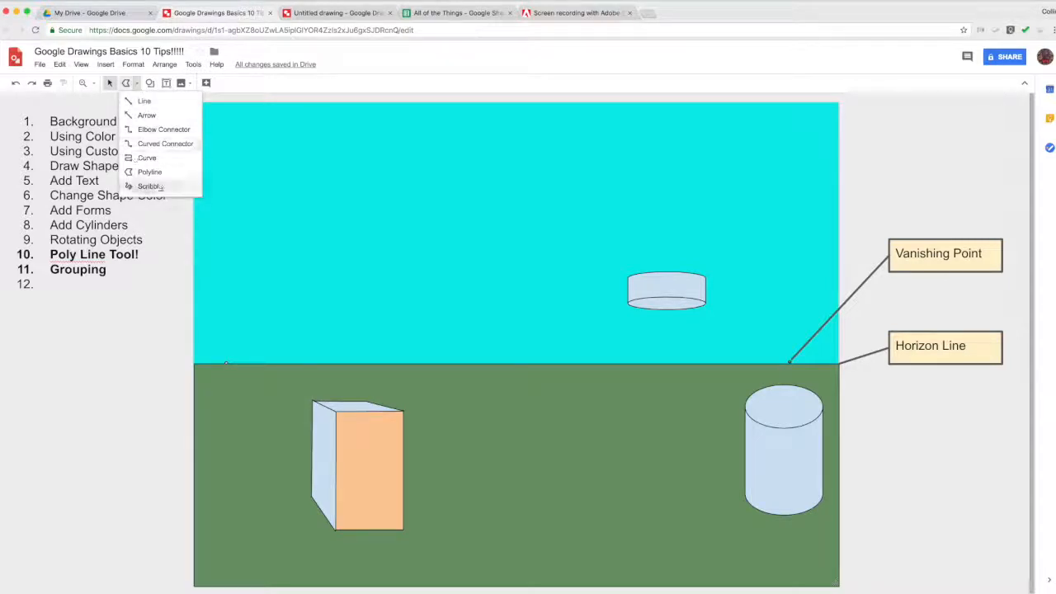
left_click(150, 84)
mouse_move(181, 101)
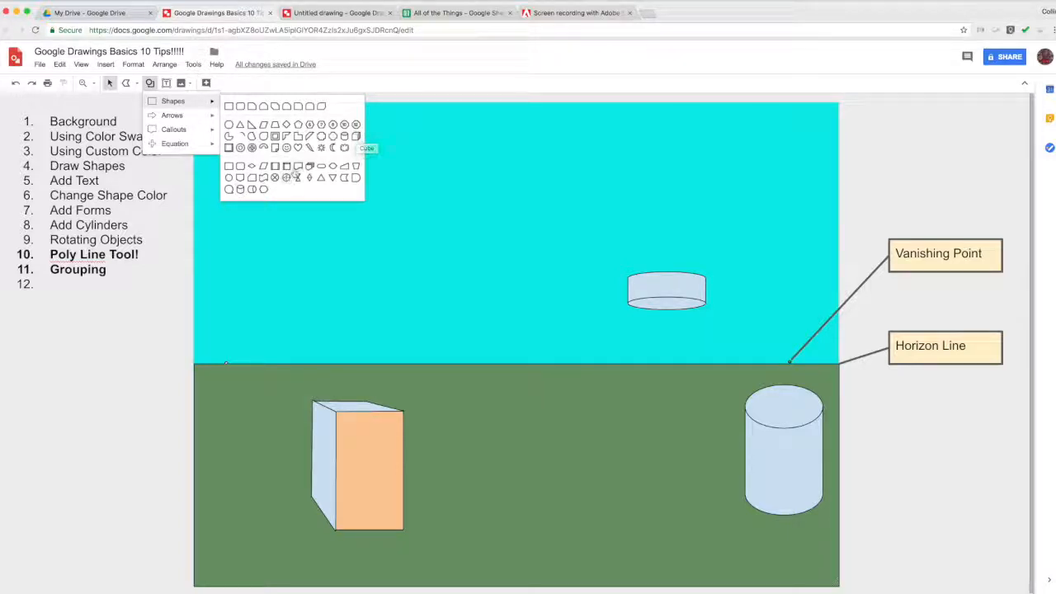
left_click(239, 190)
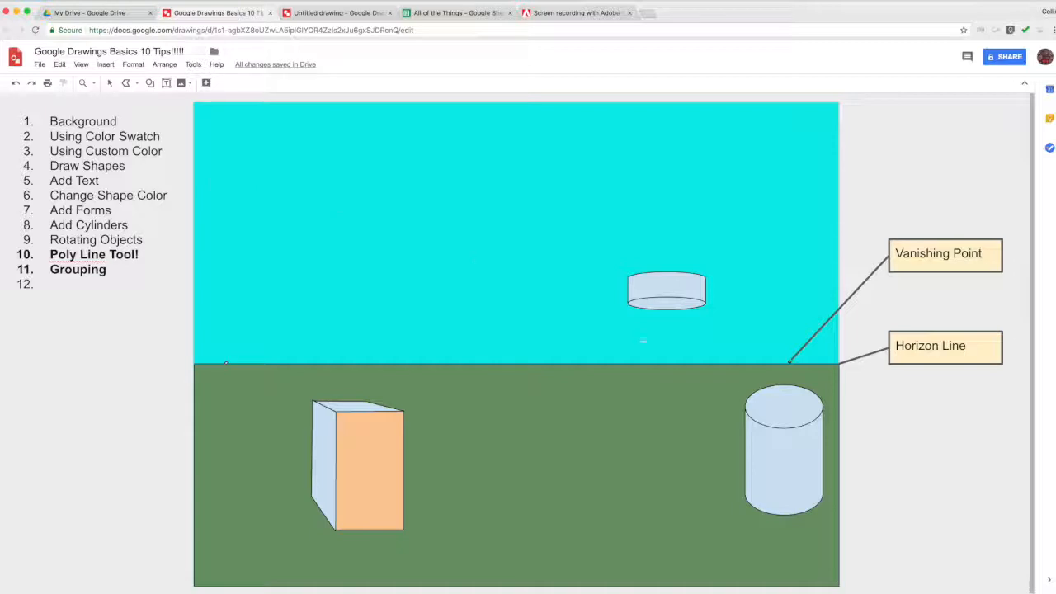
left_click_drag(632, 309, 643, 492)
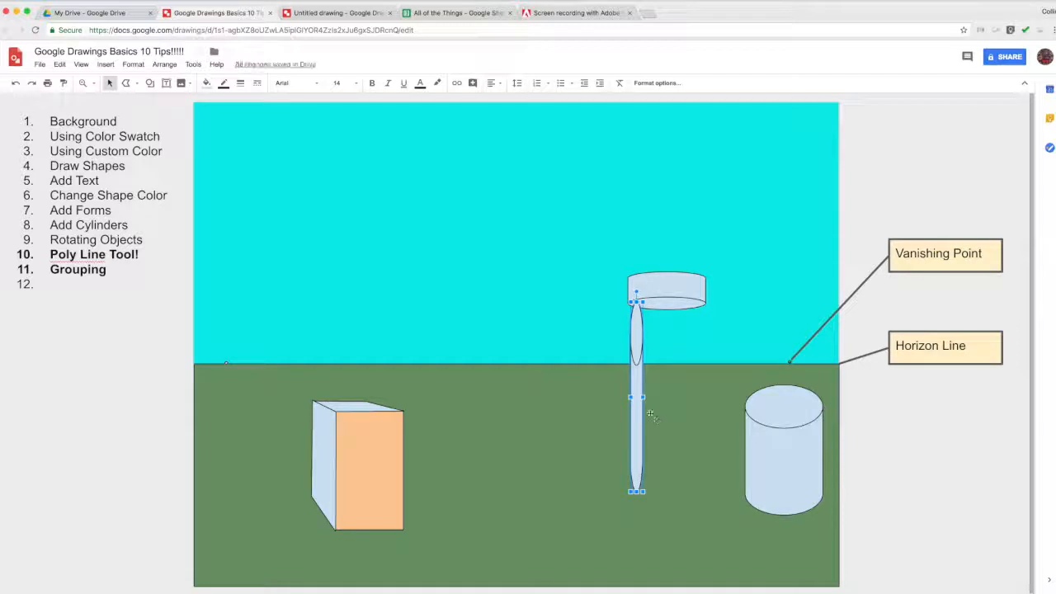
Step: Widen the tall cylinder to nearly the flattened cylinder's width and move it beside that cylinder, still crossing the horizon
left_click_drag(644, 399, 698, 403)
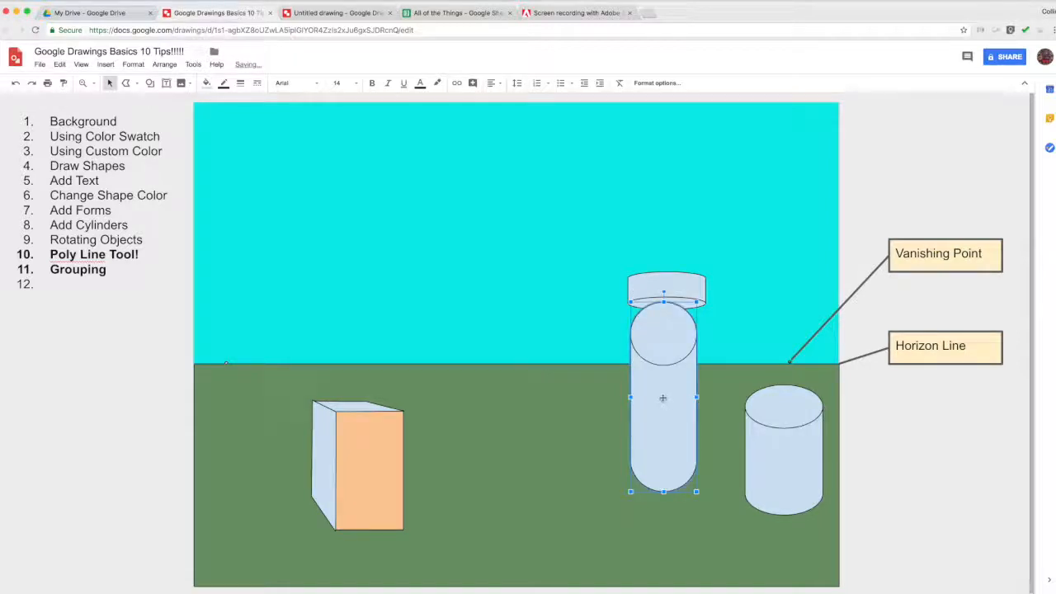
left_click(567, 357)
left_click_drag(667, 372, 554, 354)
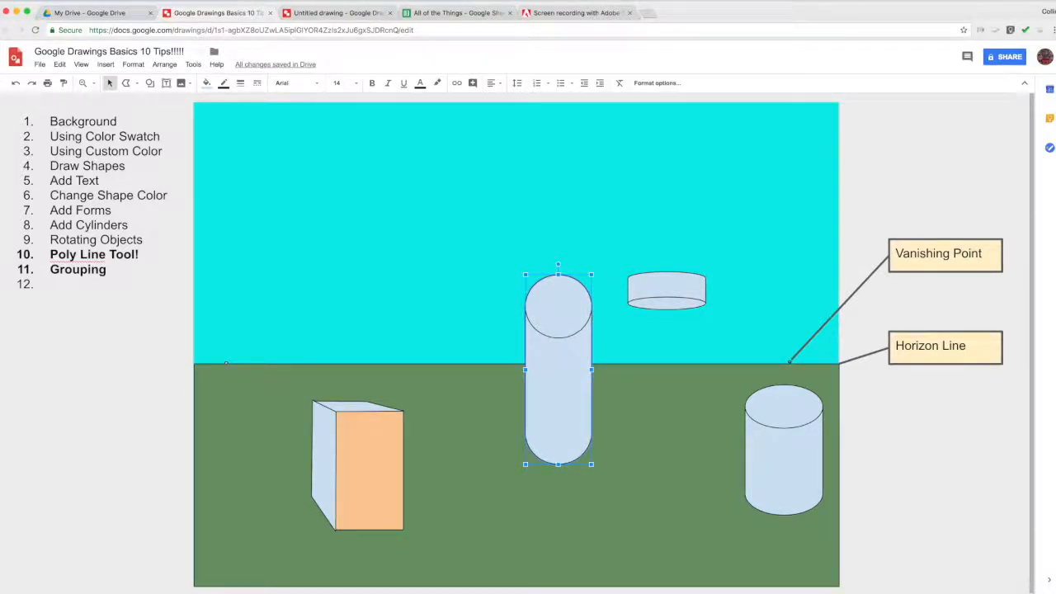
Step: Delete the tall cylinder and draw a very thin cylinder leg from the flattened cylinder's left underside down into the ground
key("Delete")
left_click(149, 83)
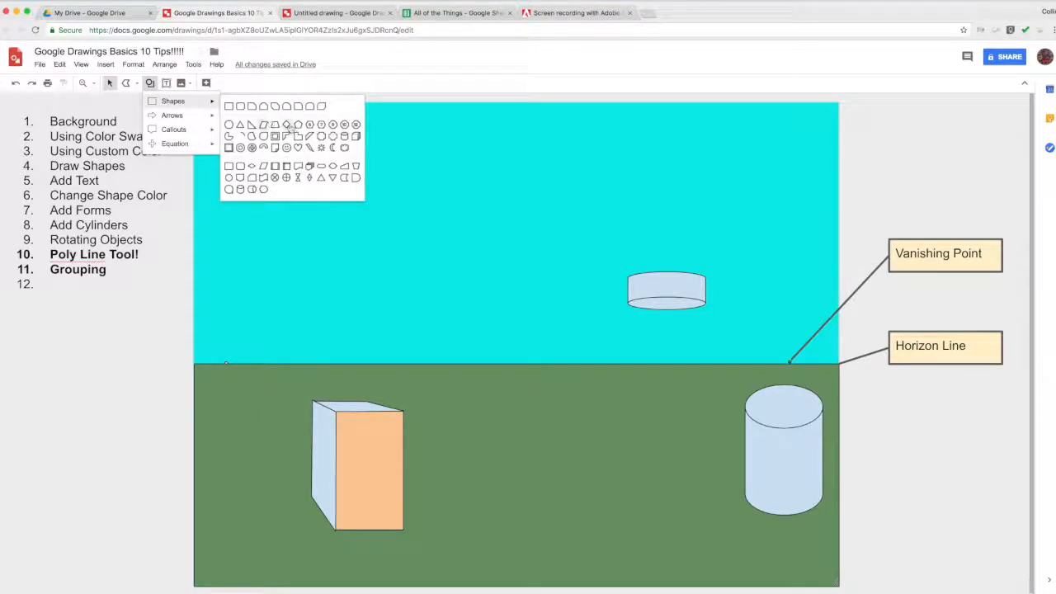
left_click(340, 136)
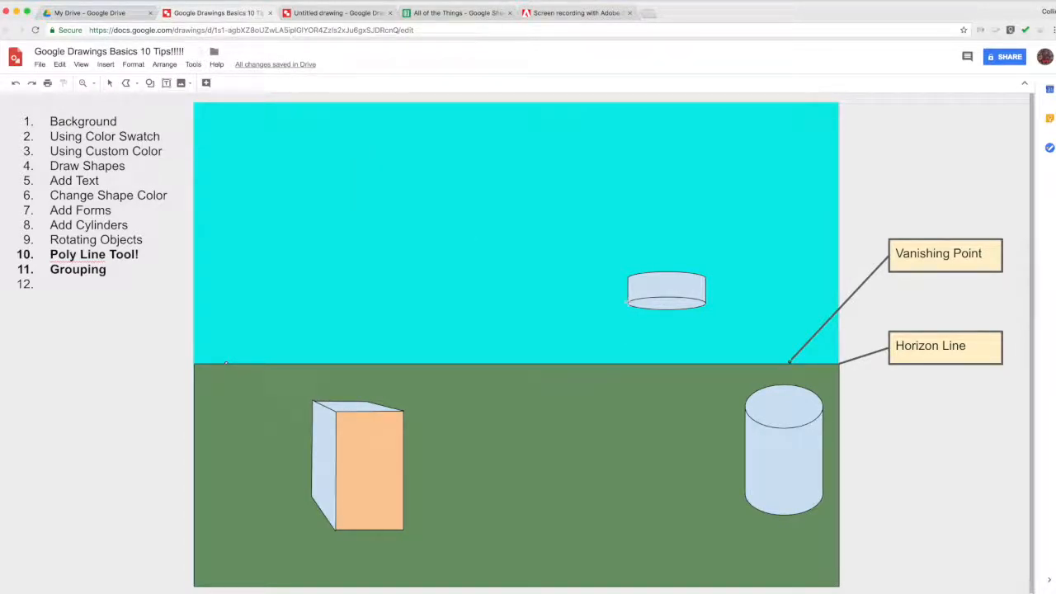
left_click_drag(629, 301, 635, 463)
left_click(669, 456)
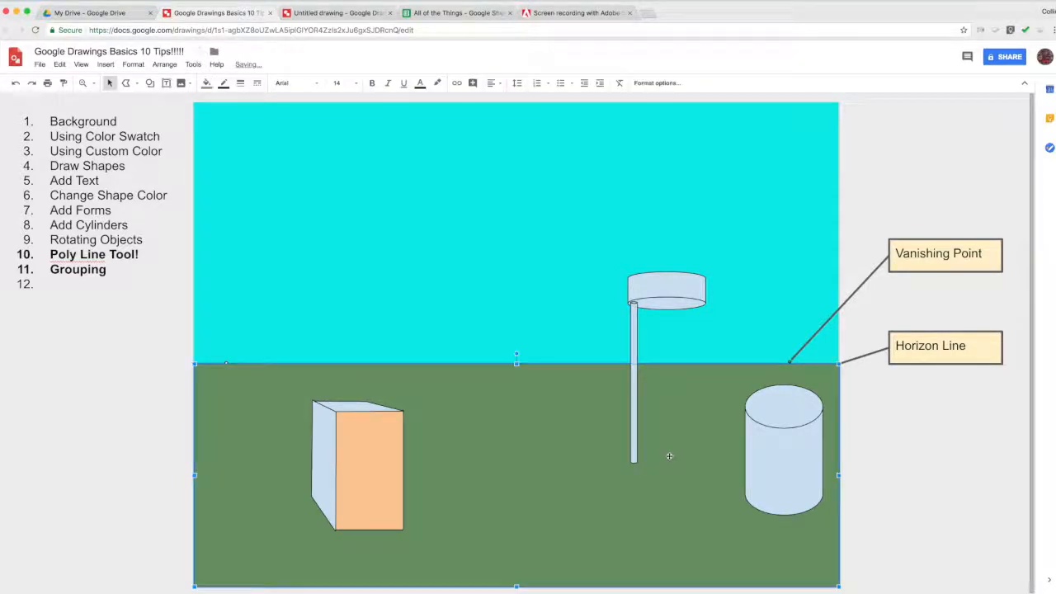
Step: Duplicate the thin leg twice, placing one copy under the middle of the flattened cylinder and one under its right edge
left_click(633, 456)
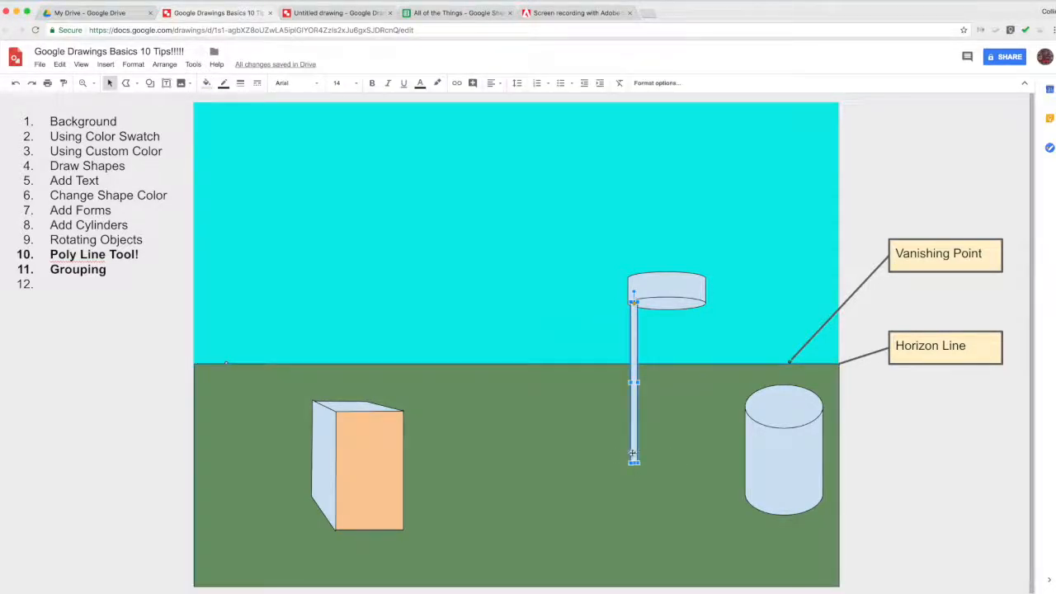
key("ctrl+d")
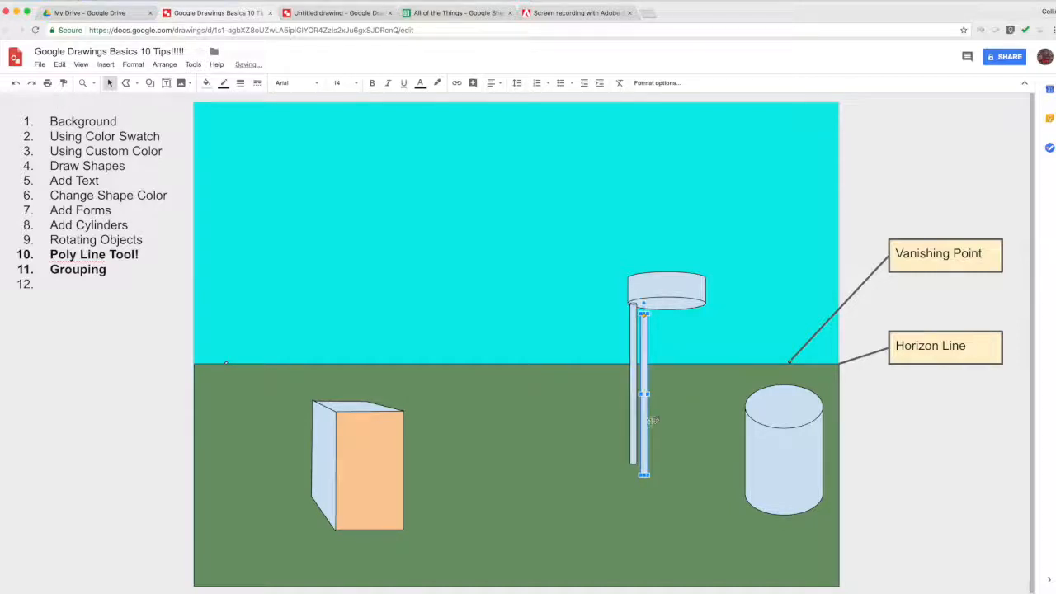
left_click_drag(667, 415, 667, 410)
key("ctrl+d")
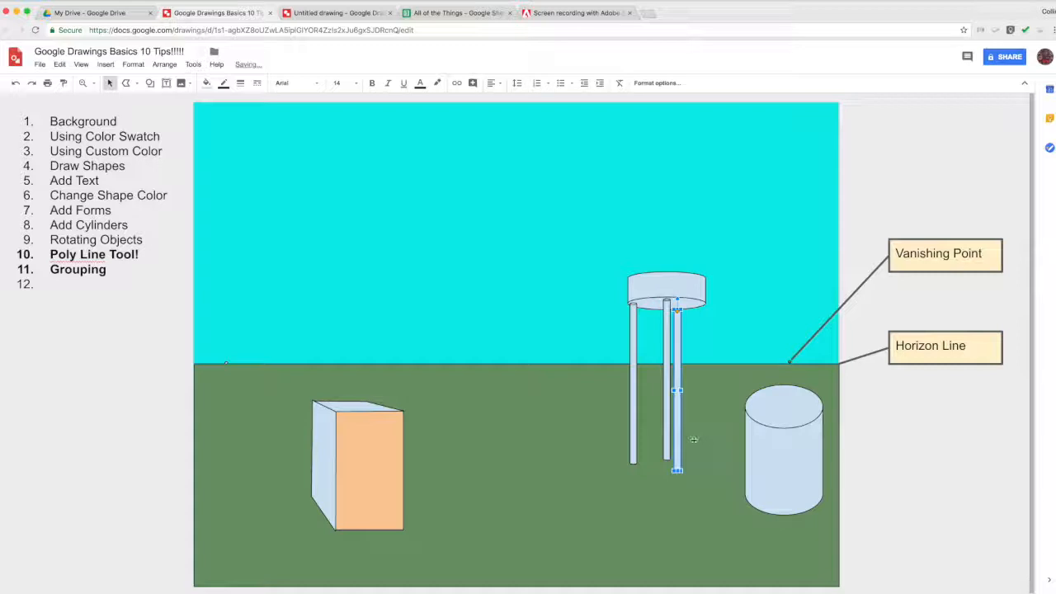
left_click_drag(700, 433, 699, 432)
Step: Shorten the two outer stool legs from their lower ends so they end above the middle leg's foot
left_click(590, 529)
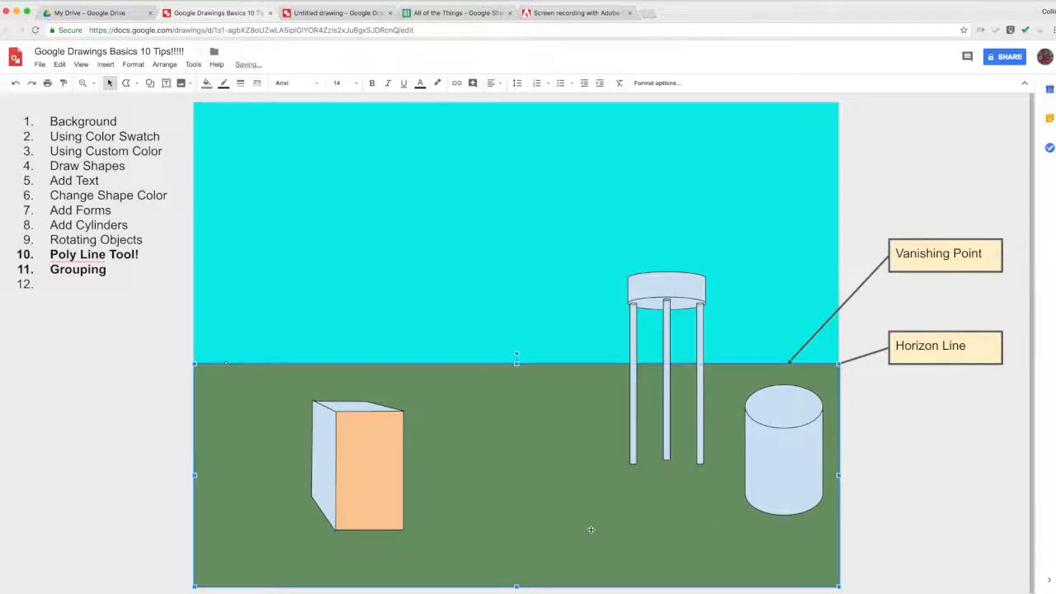
left_click(636, 448)
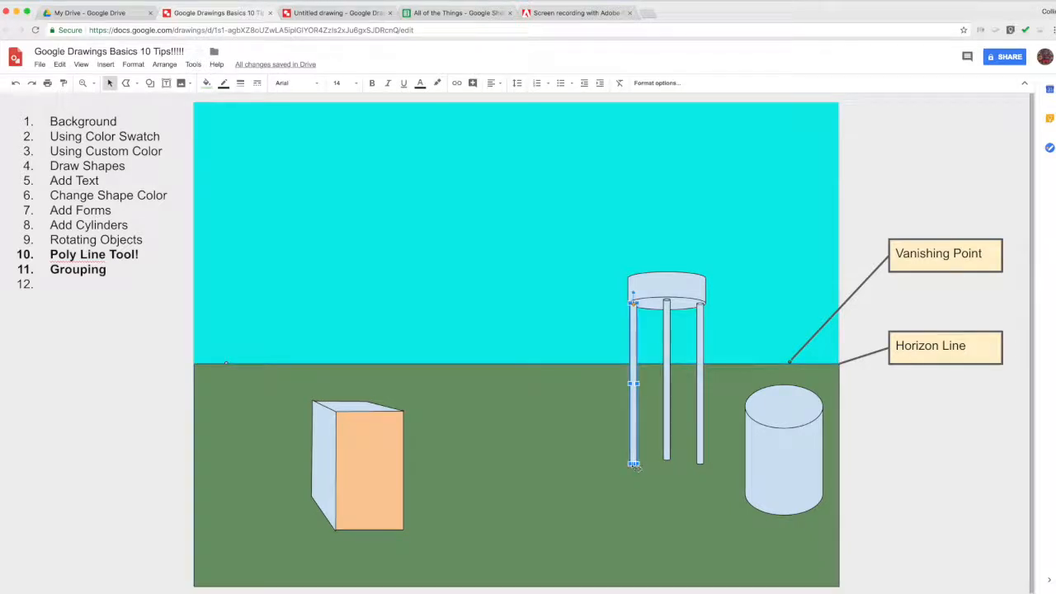
left_click_drag(633, 463, 633, 432)
left_click(700, 456)
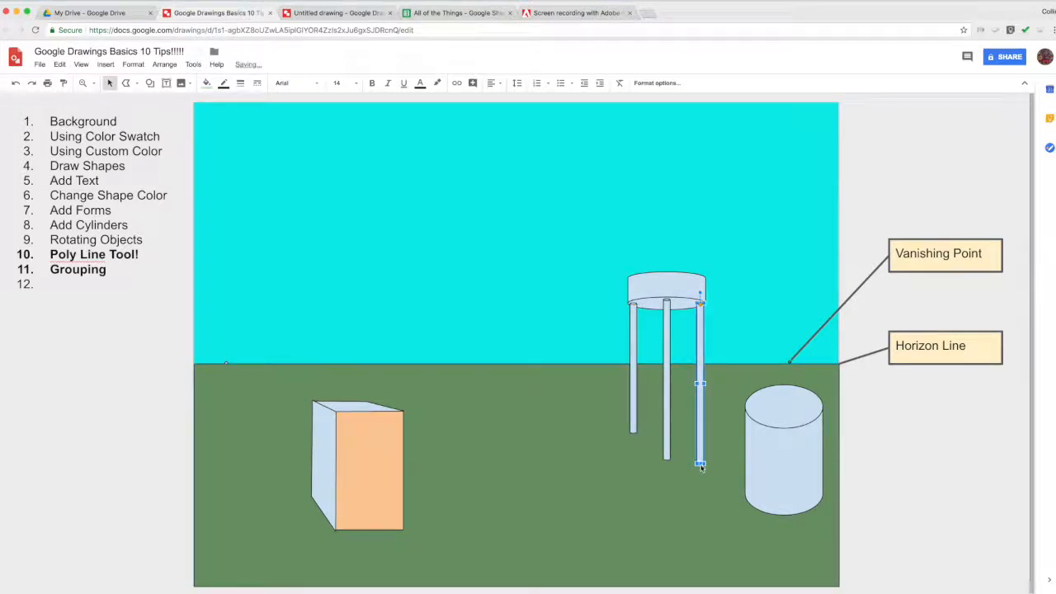
left_click_drag(700, 463, 699, 433)
left_click(682, 533)
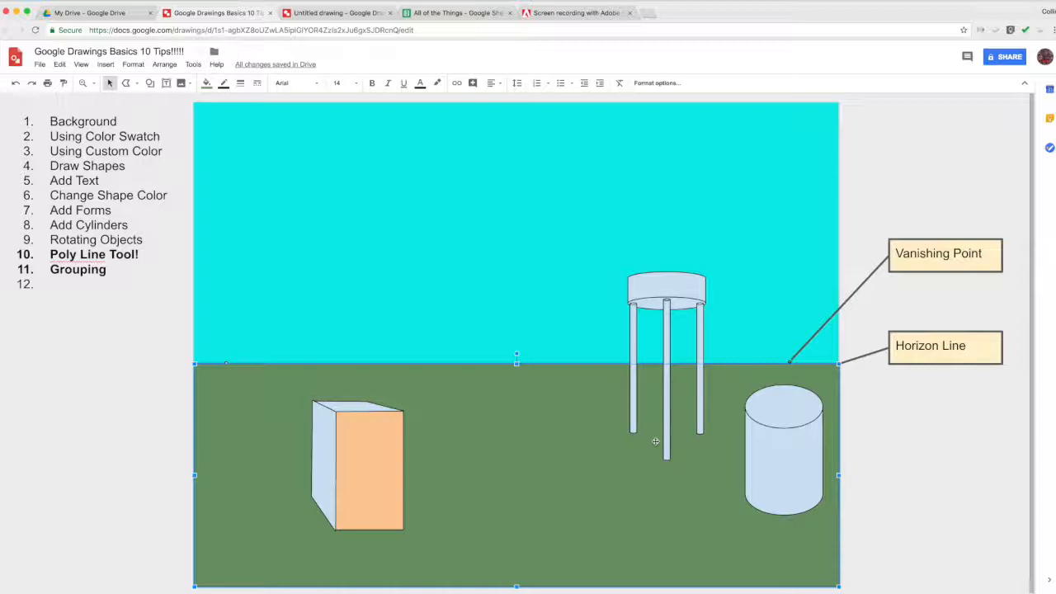
key("Escape")
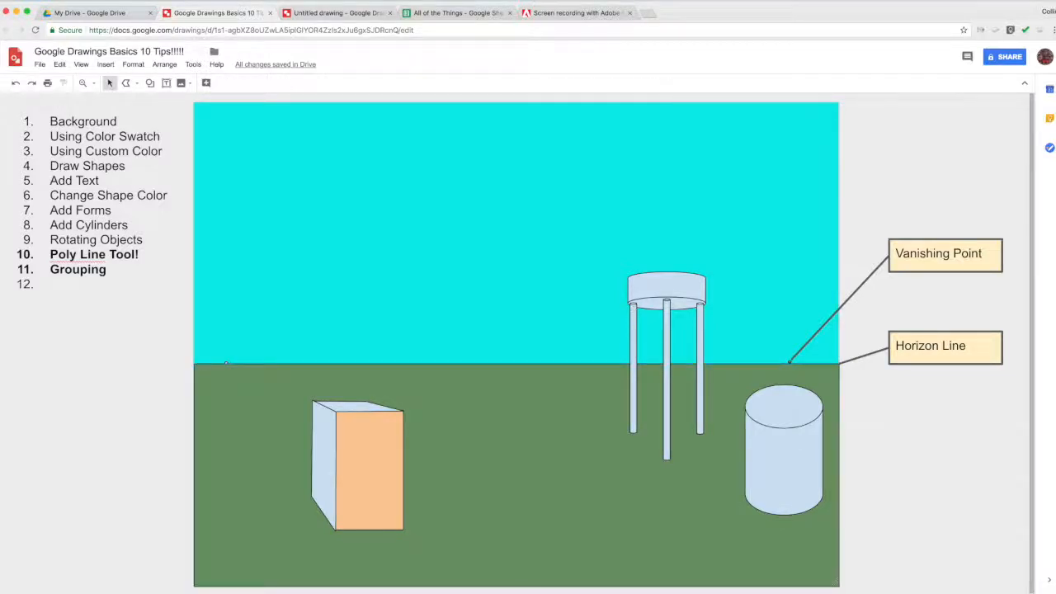
Step: Make the stool's seat slightly thicker by raising its upper edge
left_click(657, 286)
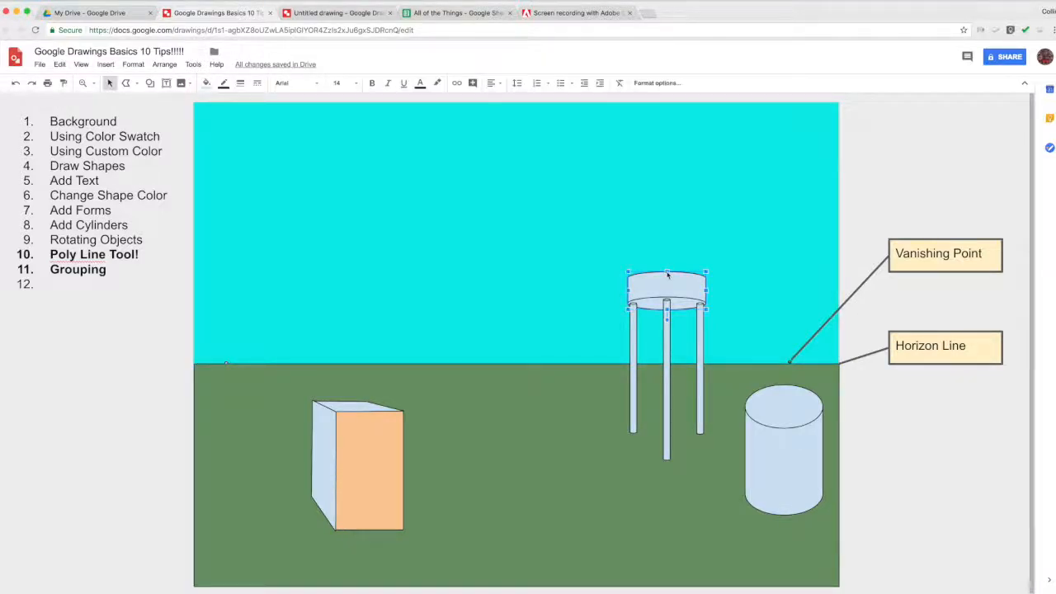
left_click_drag(669, 270, 669, 266)
key("Escape")
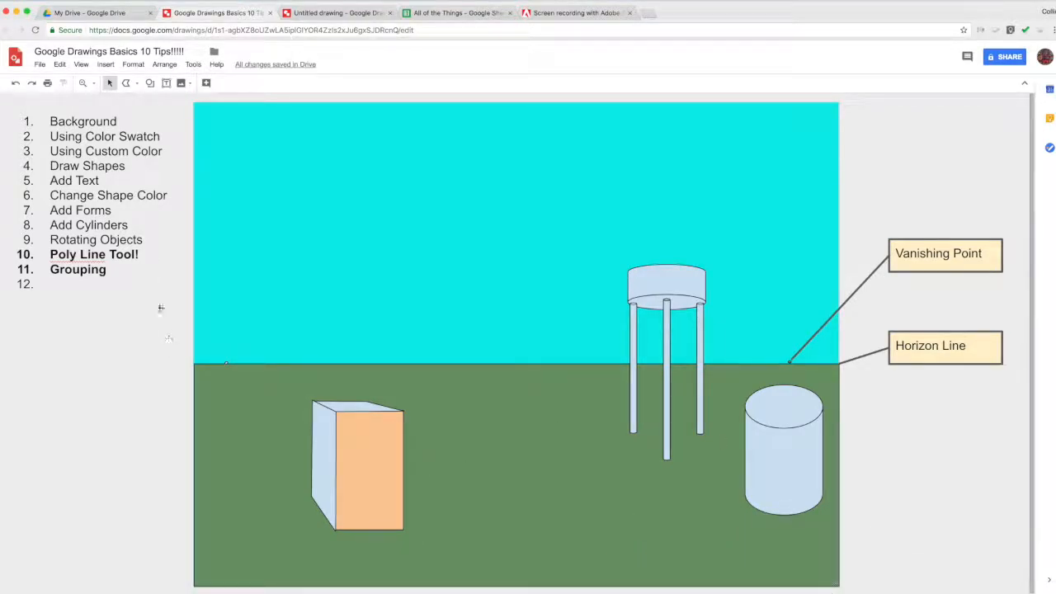
Step: Draw a triangular road with the Polyline tool from the left vanishing point on the horizon to the ground's lower edge, beside the box
left_click(136, 83)
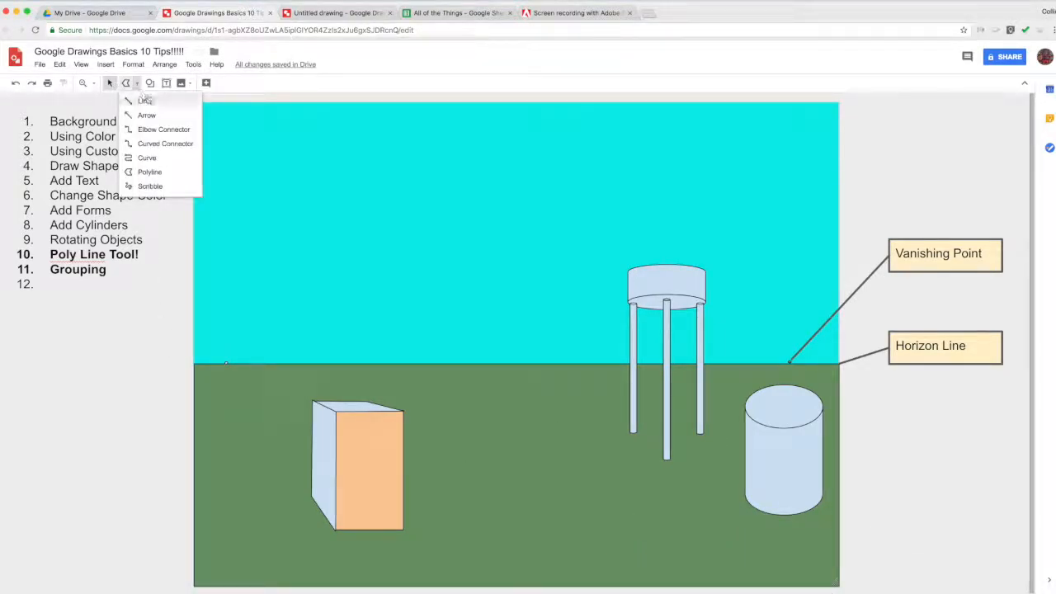
left_click(147, 172)
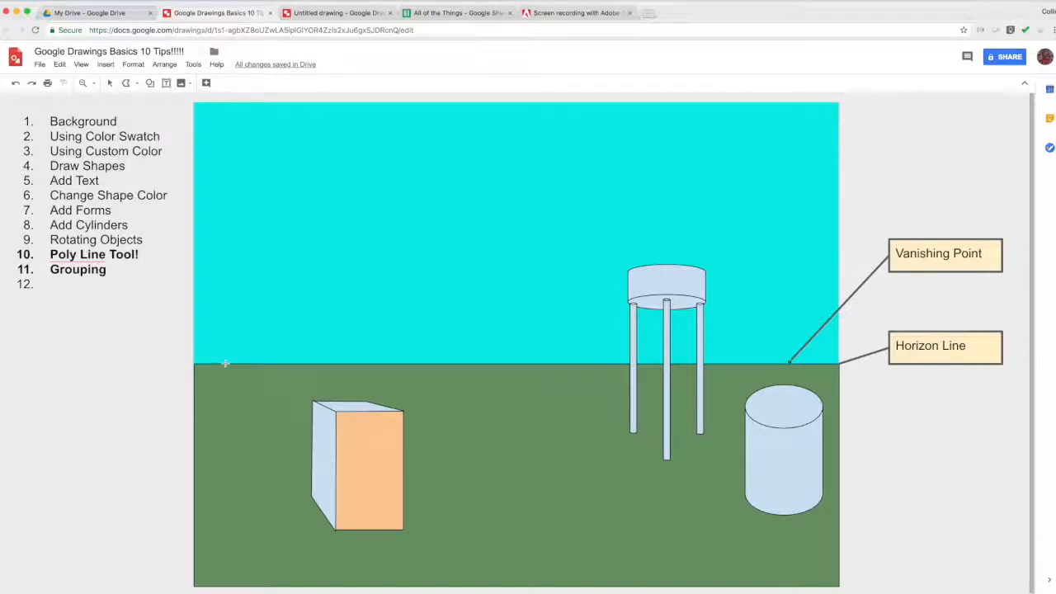
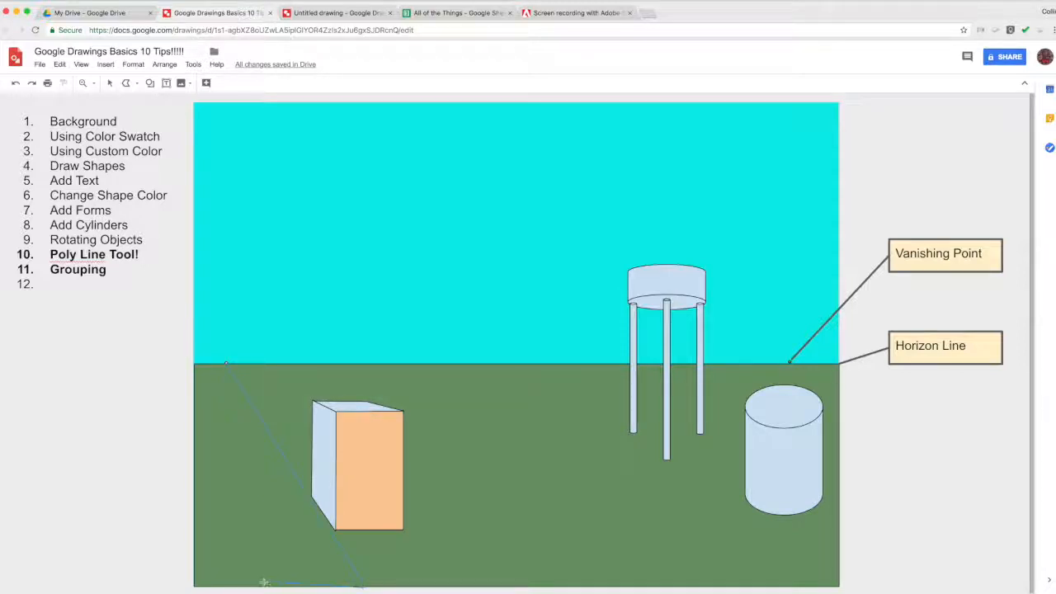
left_click(225, 363)
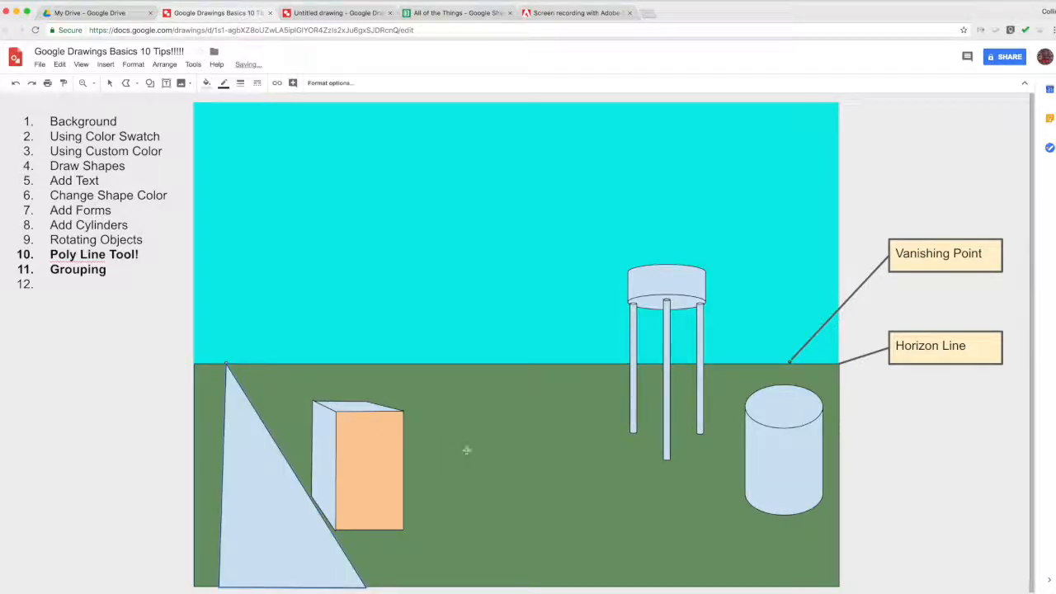
left_click(131, 350)
left_click(85, 334)
left_click(56, 354)
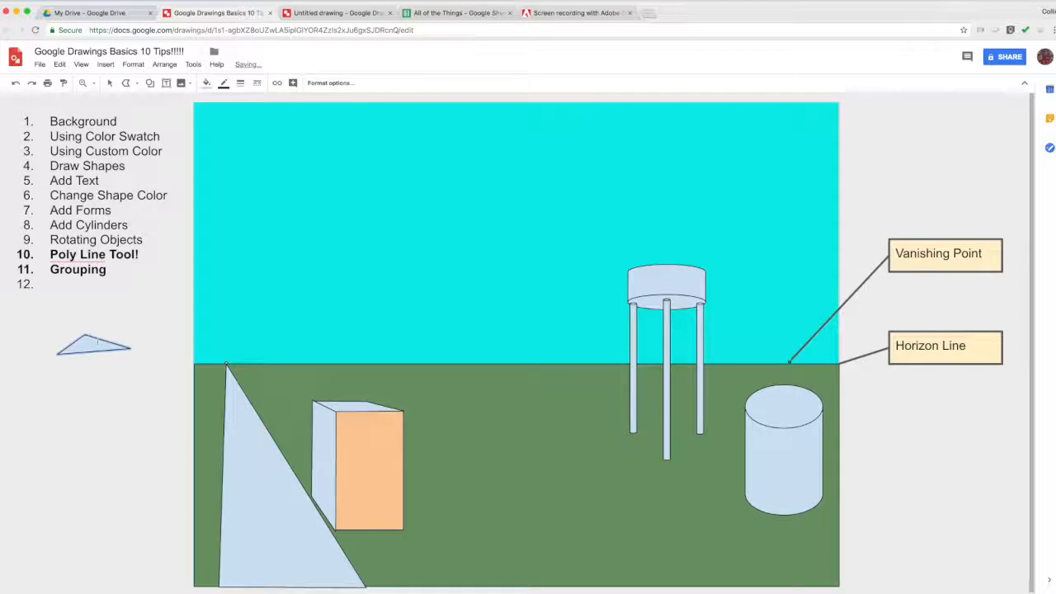
key("Delete")
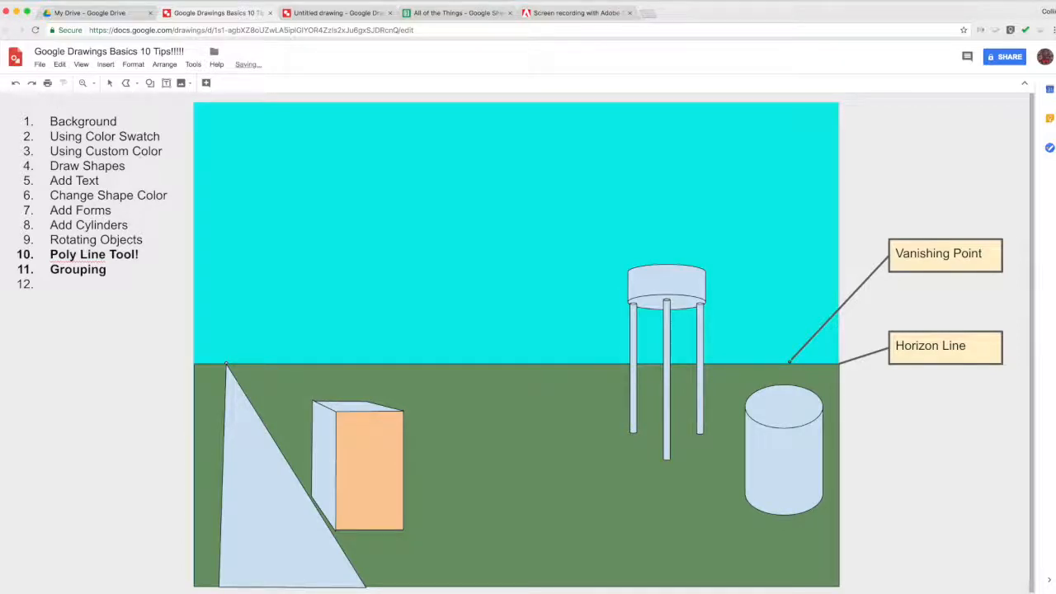
left_click(175, 446)
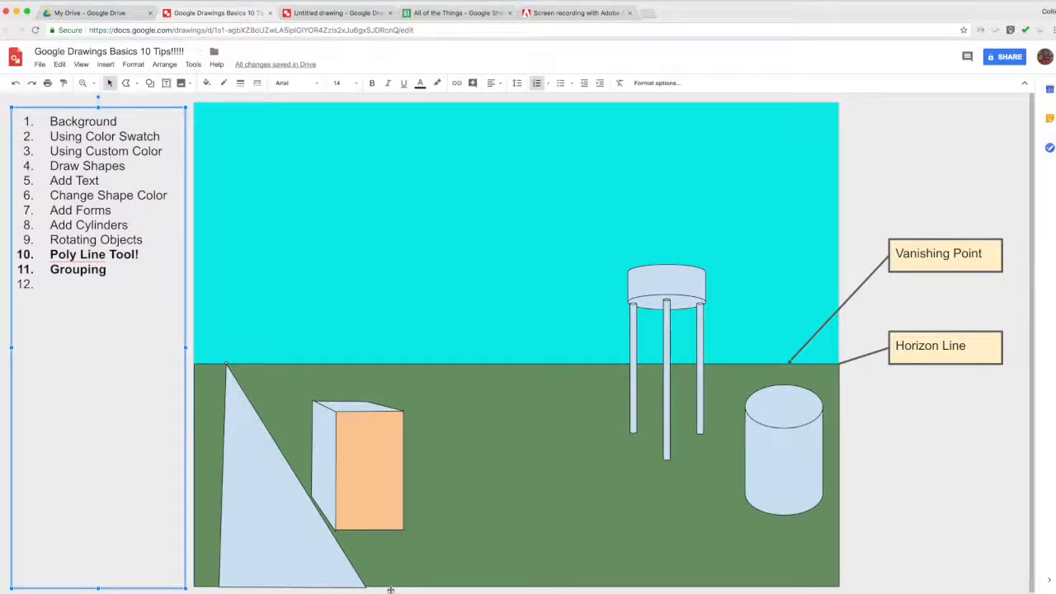
Step: Duplicate the orange-fronted box, move the copy up along the road's edge behind the original, and scale it down slightly
left_click(334, 451)
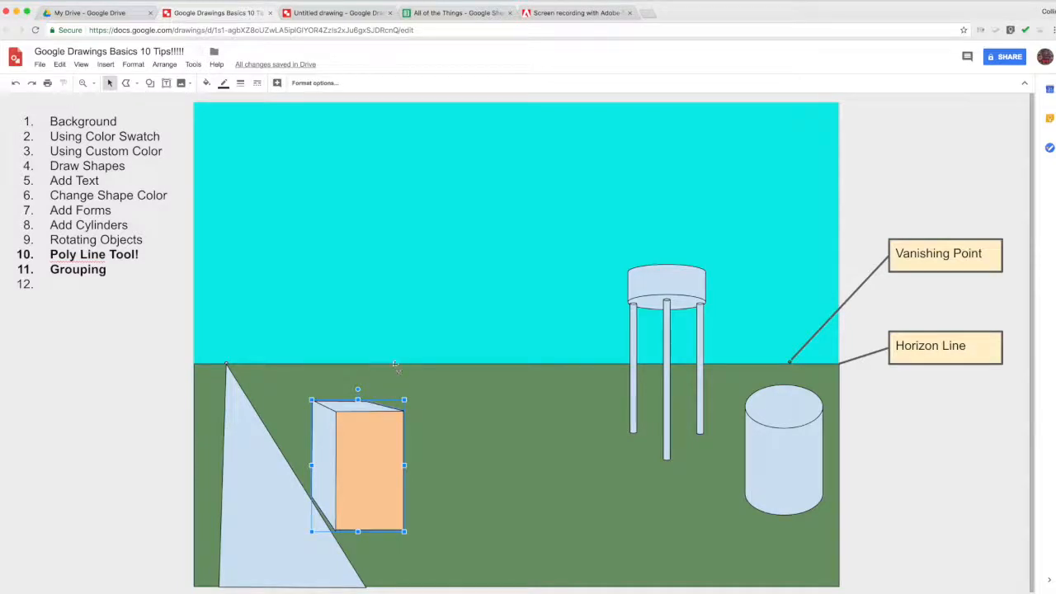
left_click(360, 481)
key("super+v")
left_click_drag(377, 493, 323, 418)
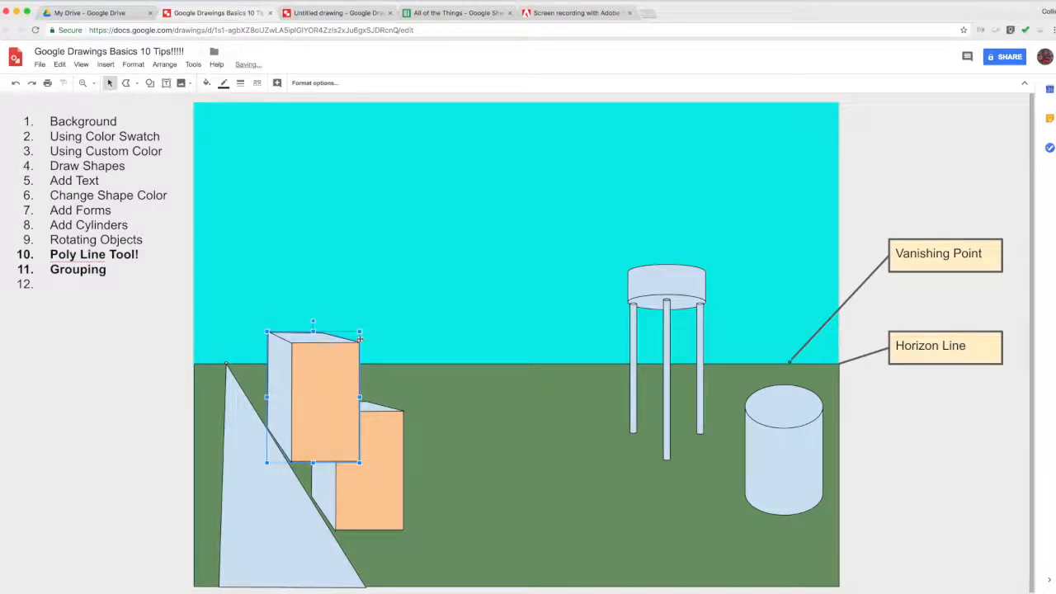
left_click_drag(360, 331, 348, 350)
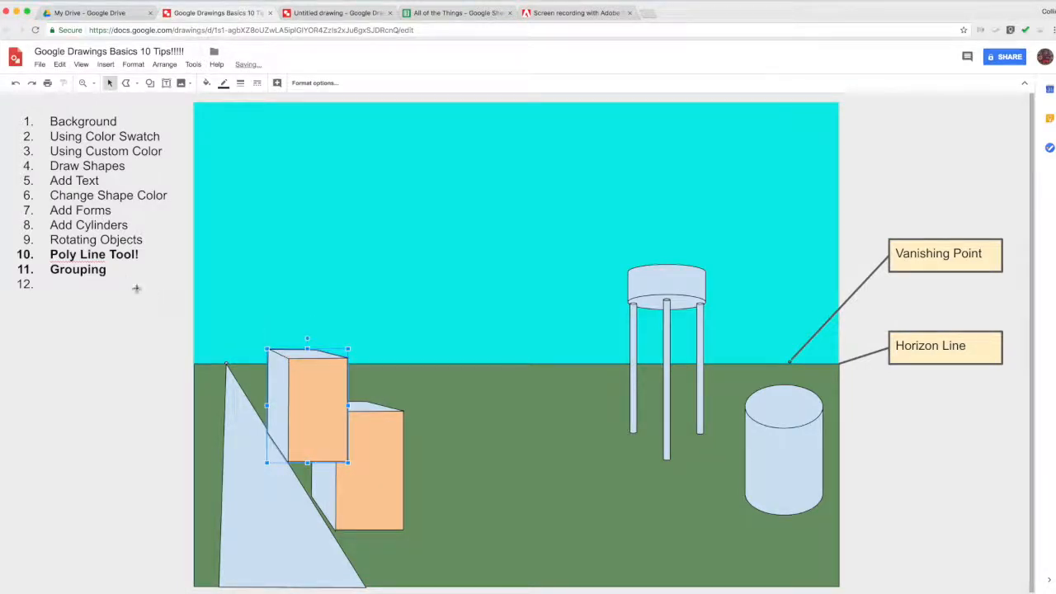
Step: Insert a new numbered line directly after Grouping in the tips list
left_click(111, 274)
key("Return")
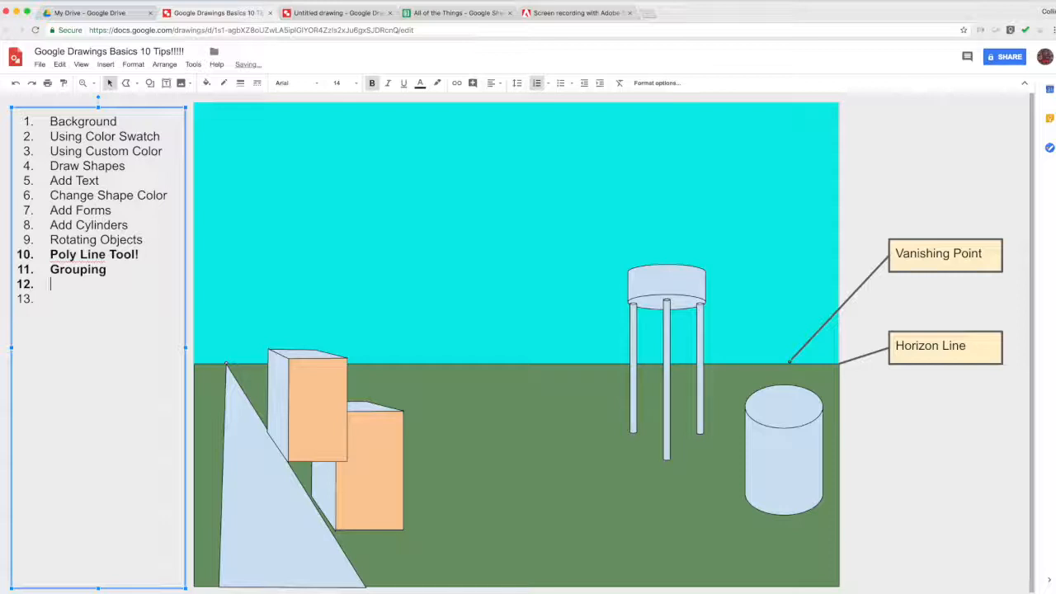
Step: Send the smaller box copy backward so it sits behind the original box
left_click(295, 416)
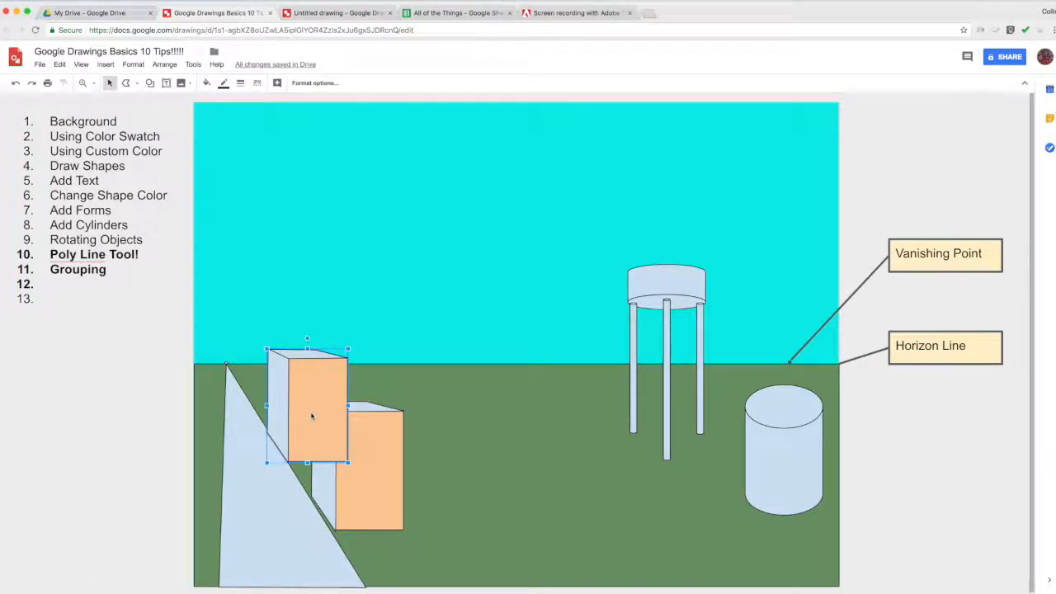
right_click(311, 415)
left_click(310, 417)
left_click(164, 64)
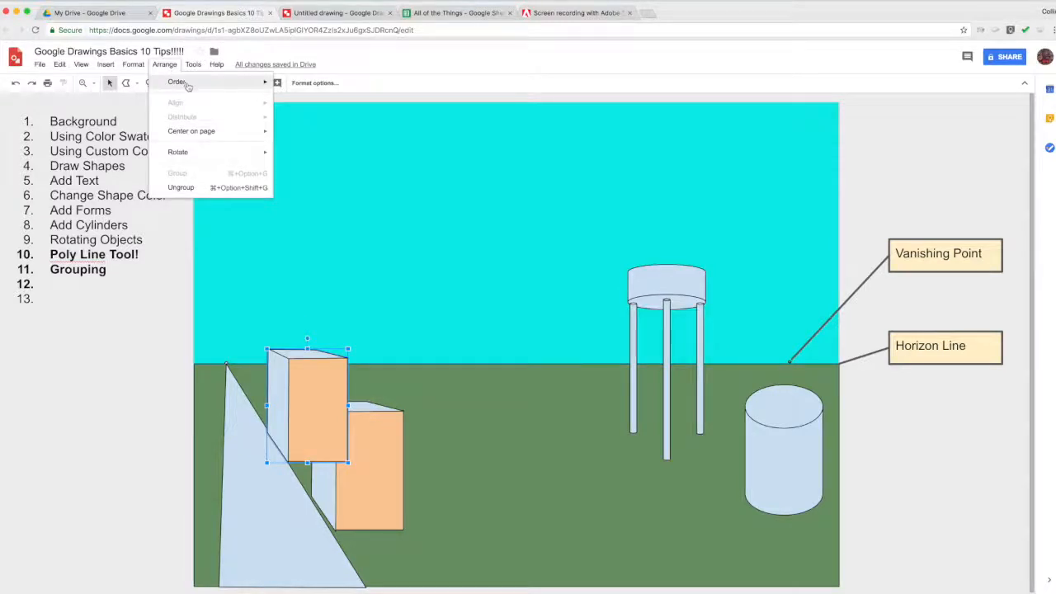
mouse_move(187, 84)
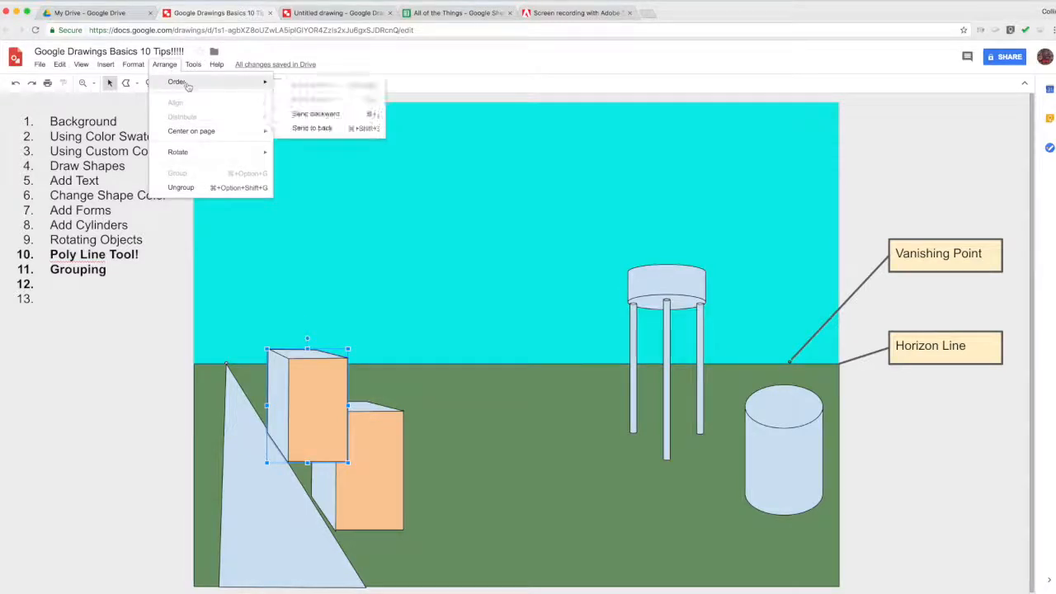
left_click(335, 114)
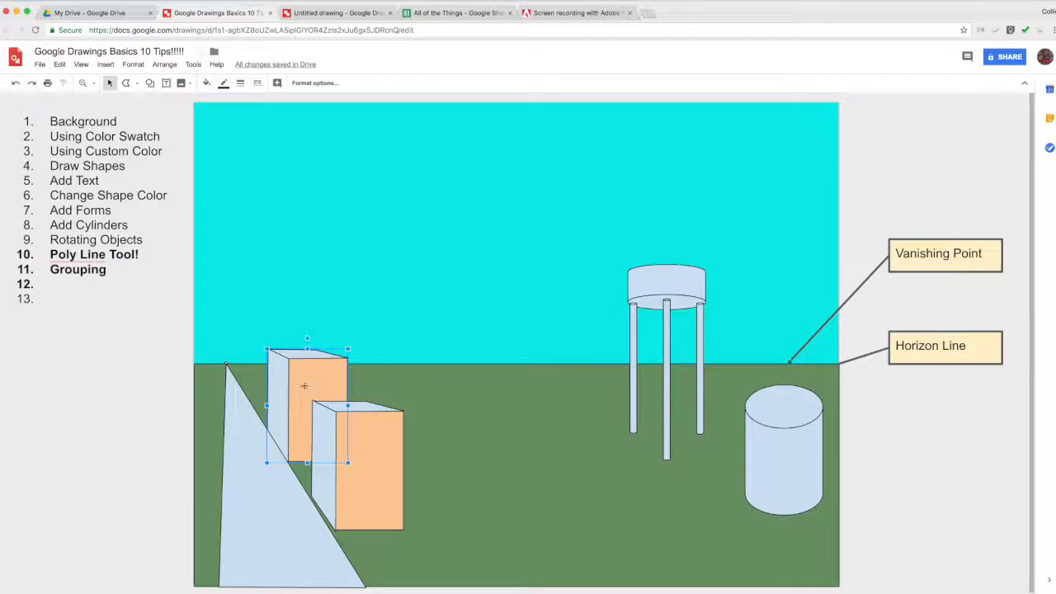
Step: Shrink the rear box from its upper right corner until its top lies below the horizon line
left_click_drag(347, 350, 334, 365)
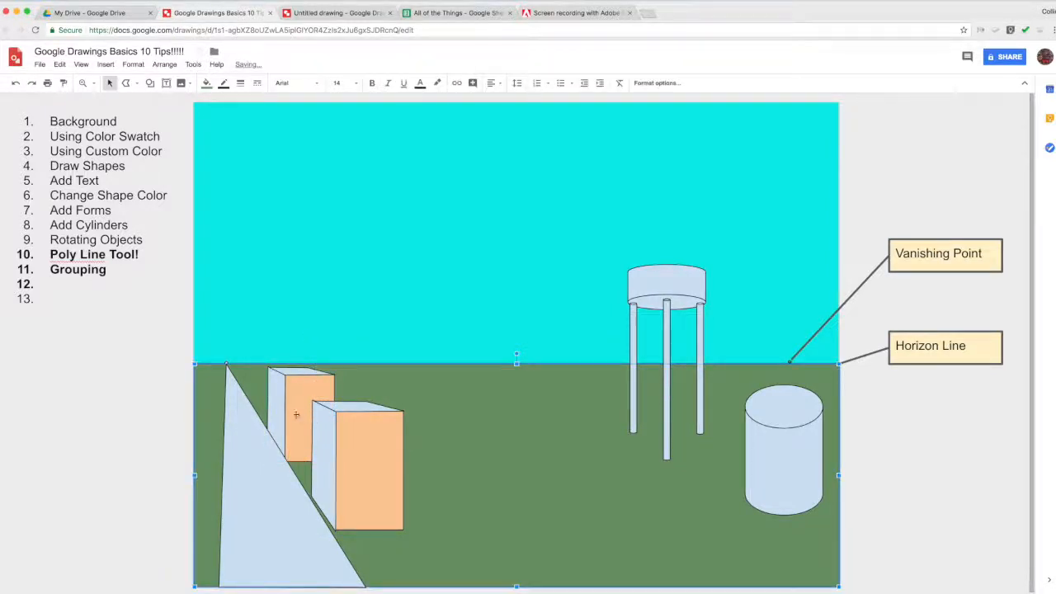
left_click_drag(334, 365, 327, 378)
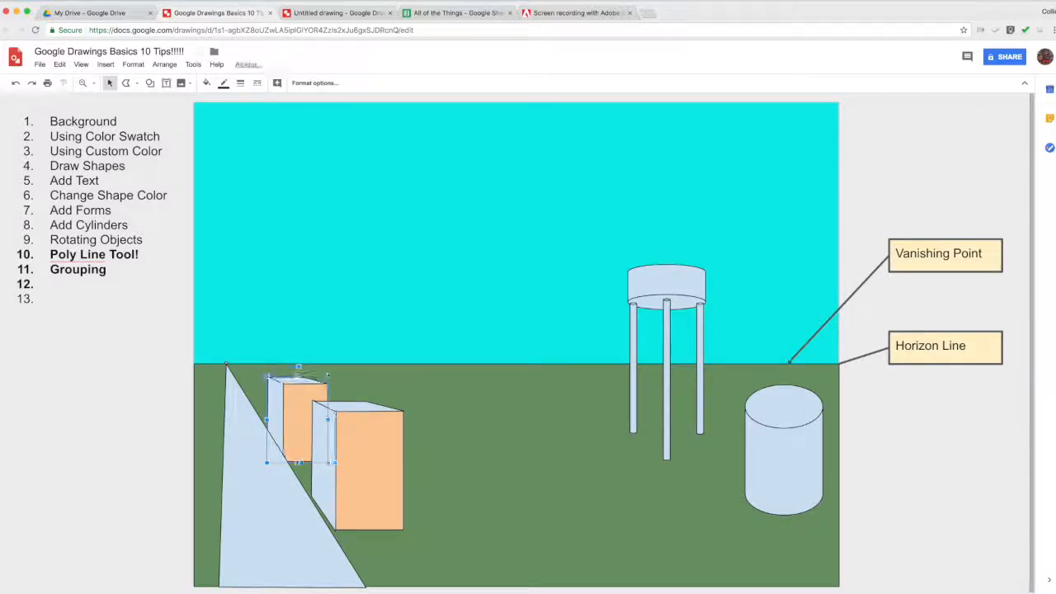
left_click(469, 446)
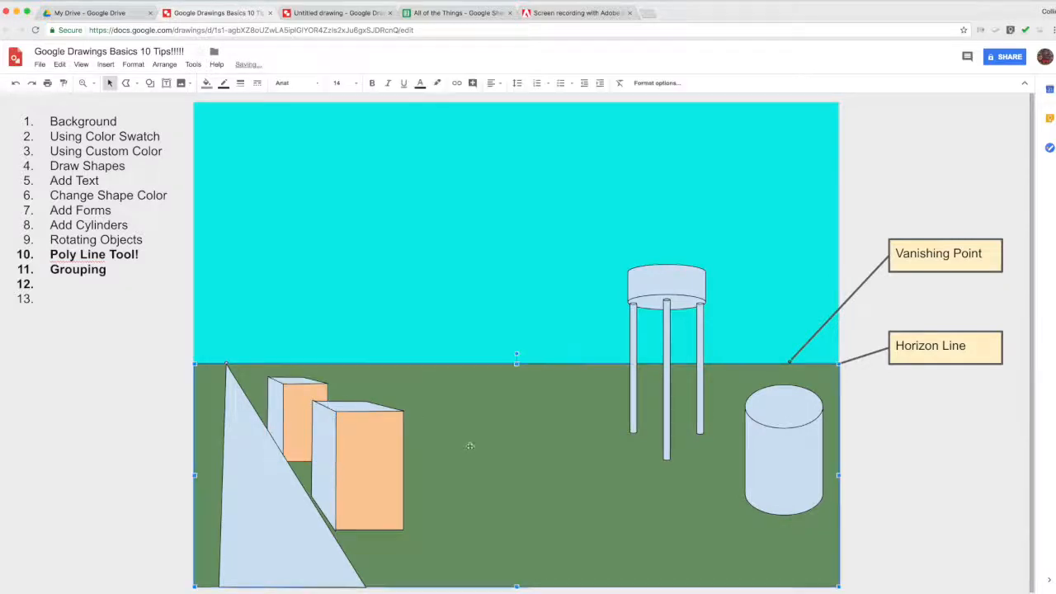
Step: Duplicate the rear box, place the copy farther up the road's edge toward the vanishing point, and scale it down
left_click(299, 438)
left_click_drag(293, 428, 207, 355)
key("super+z")
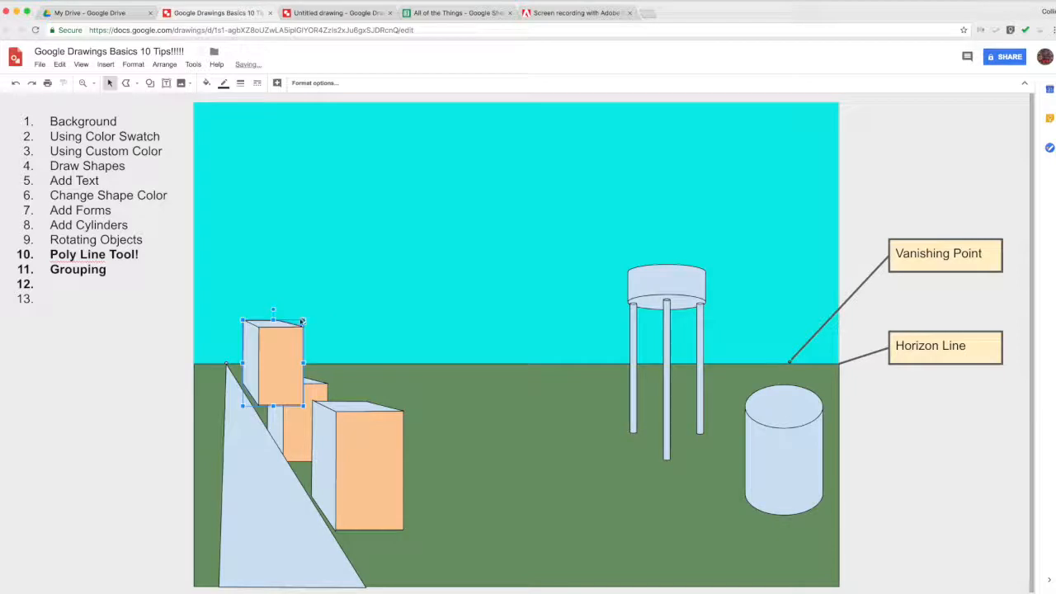
left_click_drag(302, 324, 275, 384)
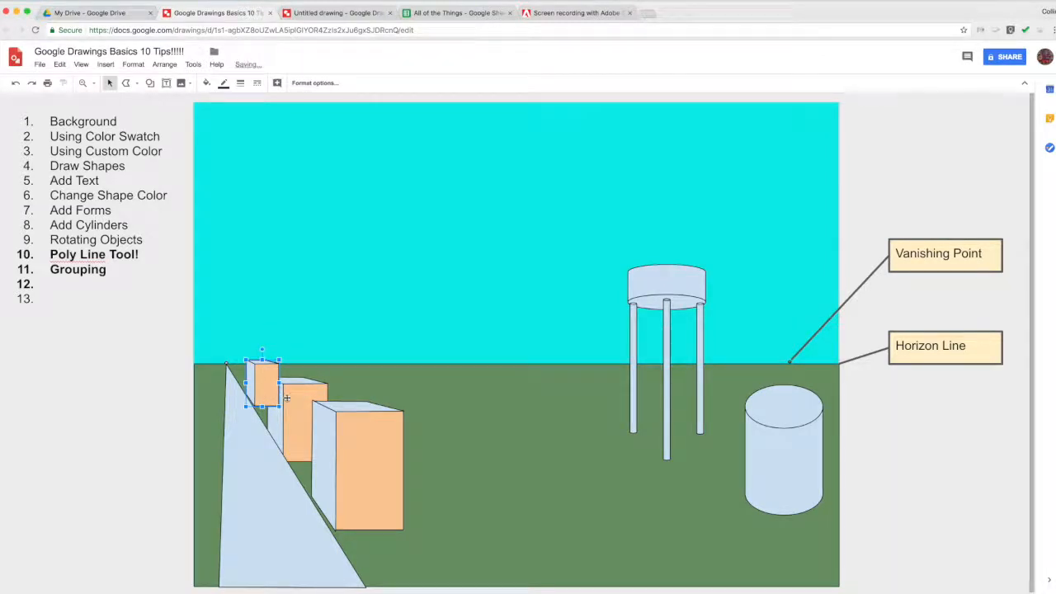
Step: Send the smallest box backward behind the middle box and shrink it until its top is below the horizon line
key("ctrl+Down")
left_click(376, 405)
left_click(262, 391)
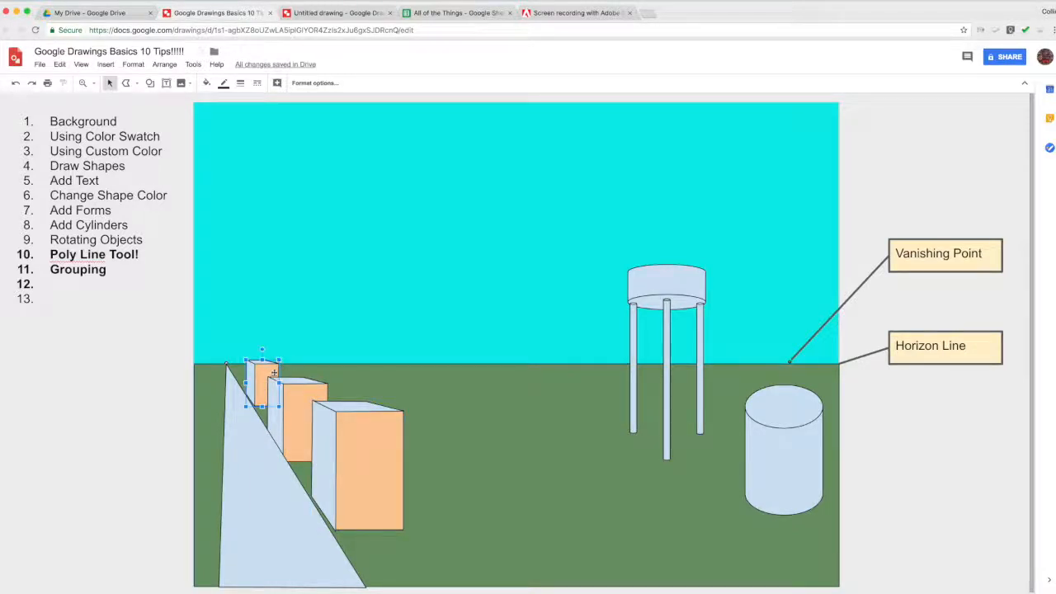
left_click_drag(280, 360, 275, 368)
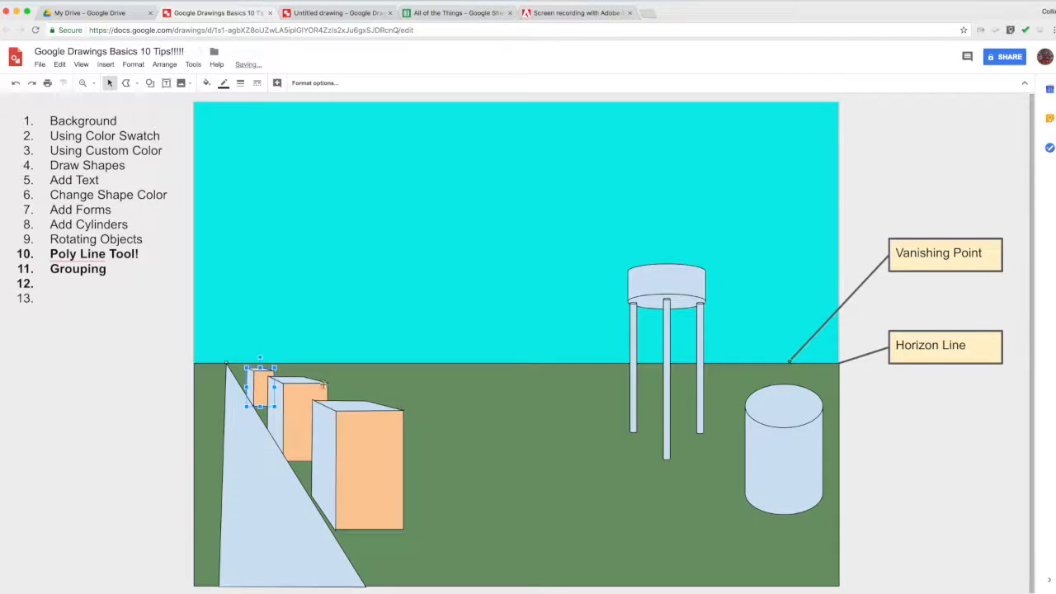
Step: Select the two smaller boxes together and nudge them slightly right, away from the road's edge
left_click(378, 385)
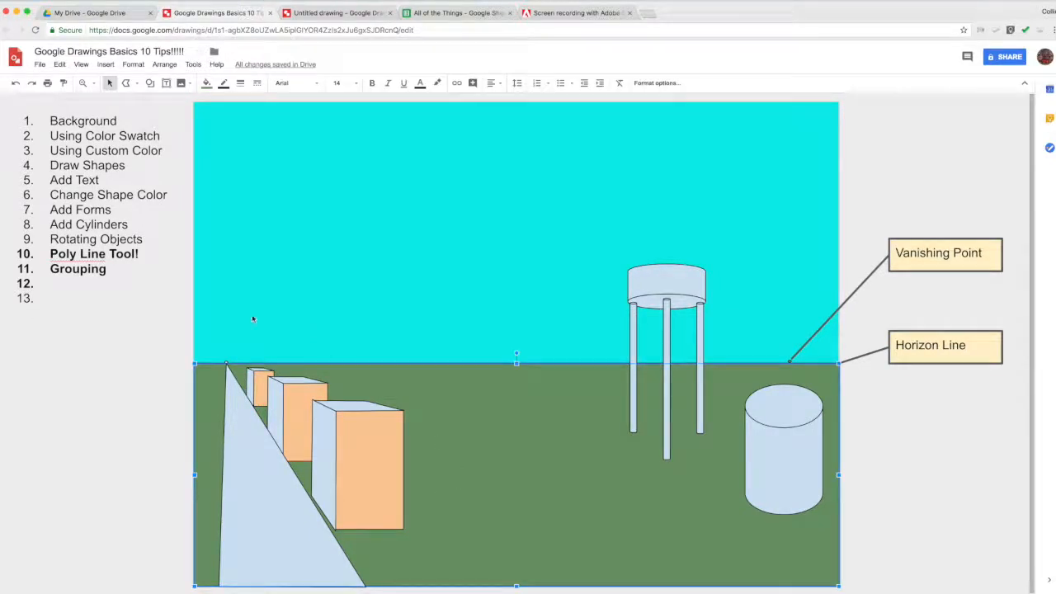
left_click(266, 399)
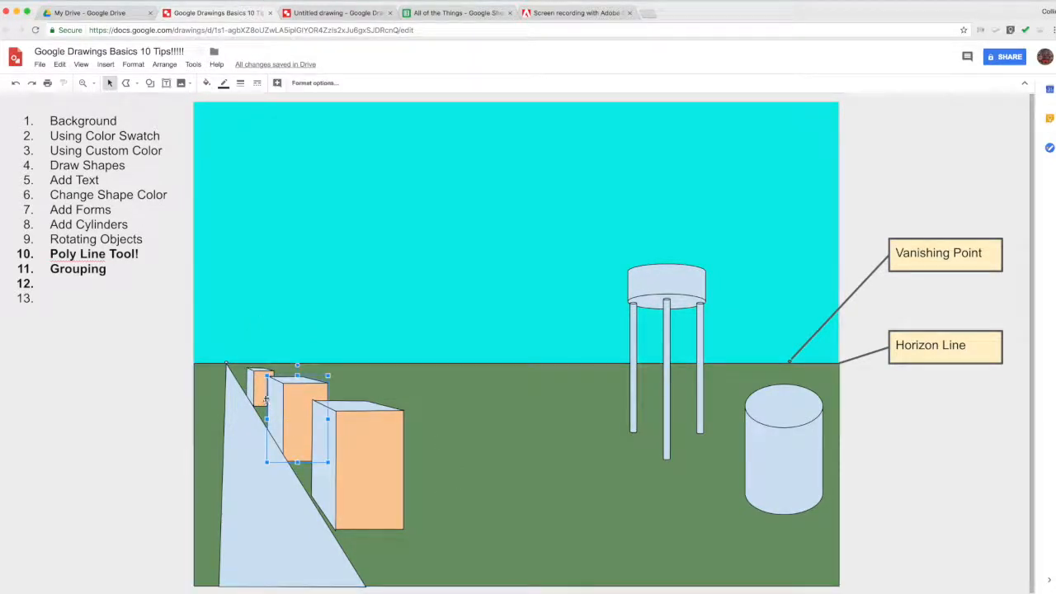
left_click(255, 398, "shift")
key("ctrl+alt+g")
key("shift+Right")
key("shift+Right")
key("shift+Right")
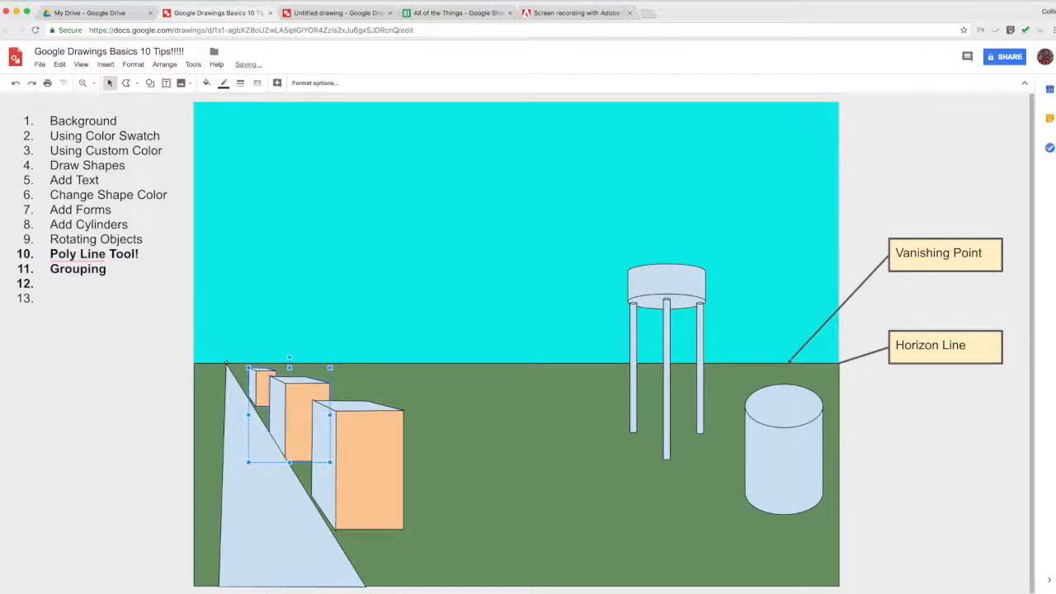
Step: Nudge the middle box alone farther right, off the road's edge
left_click(576, 499)
left_click(304, 442)
key("shift+Right")
key("shift+Right")
key("shift+Right")
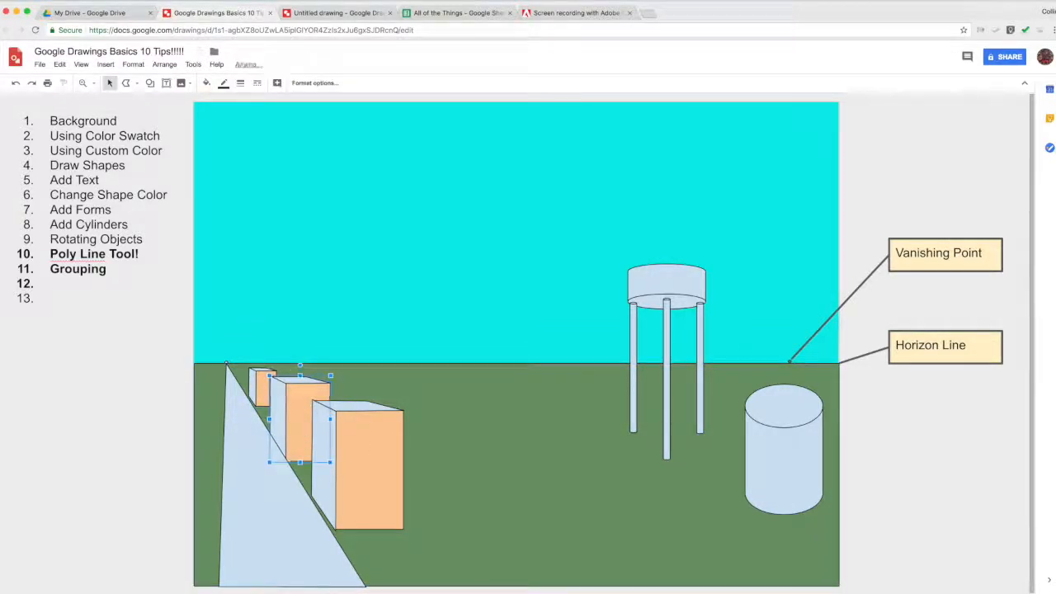
key("shift+Right")
key("shift+Right")
key("shift+Right")
key("shift+Right")
key("shift+Right")
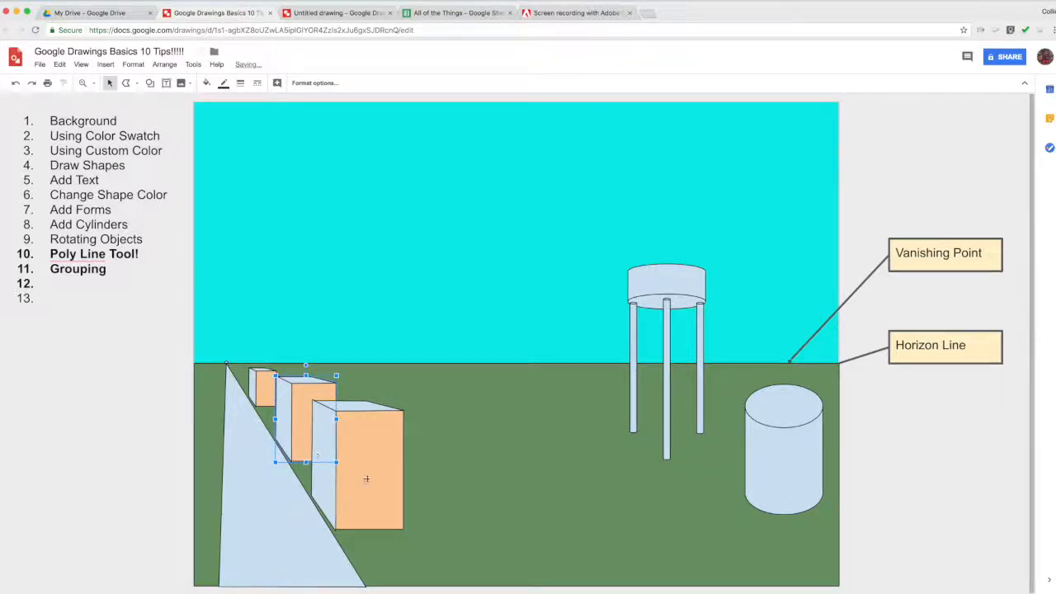
Step: Nudge the smallest box slightly right so it clears the road's edge
left_click(484, 499)
left_click(273, 394)
key("shift+Right")
left_click(503, 494)
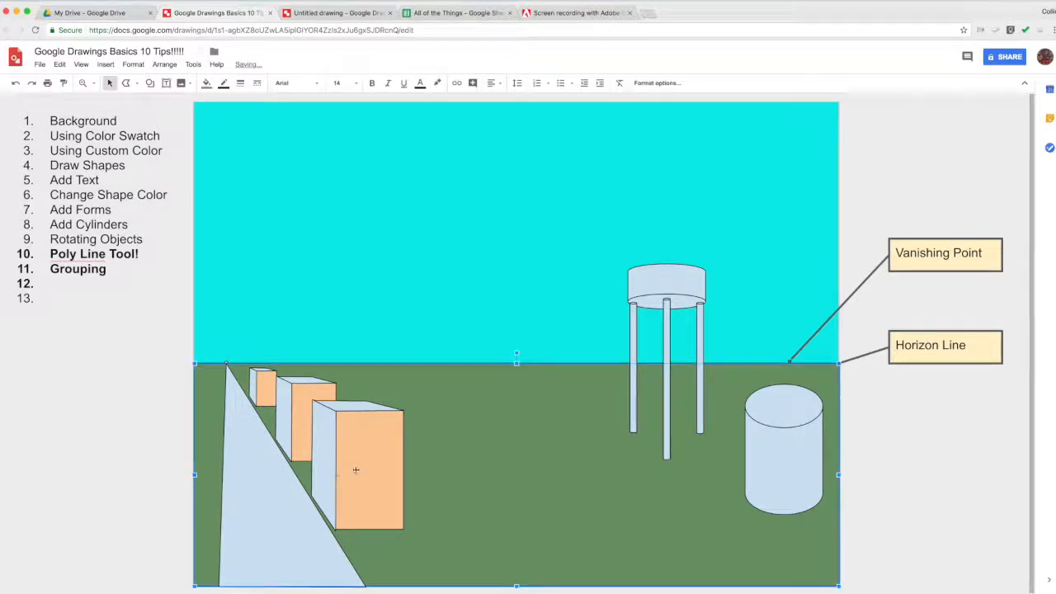
Step: Move the middle box slightly up and left along the road, and nudge it right to clear the road's edge
left_click_drag(302, 446, 297, 441)
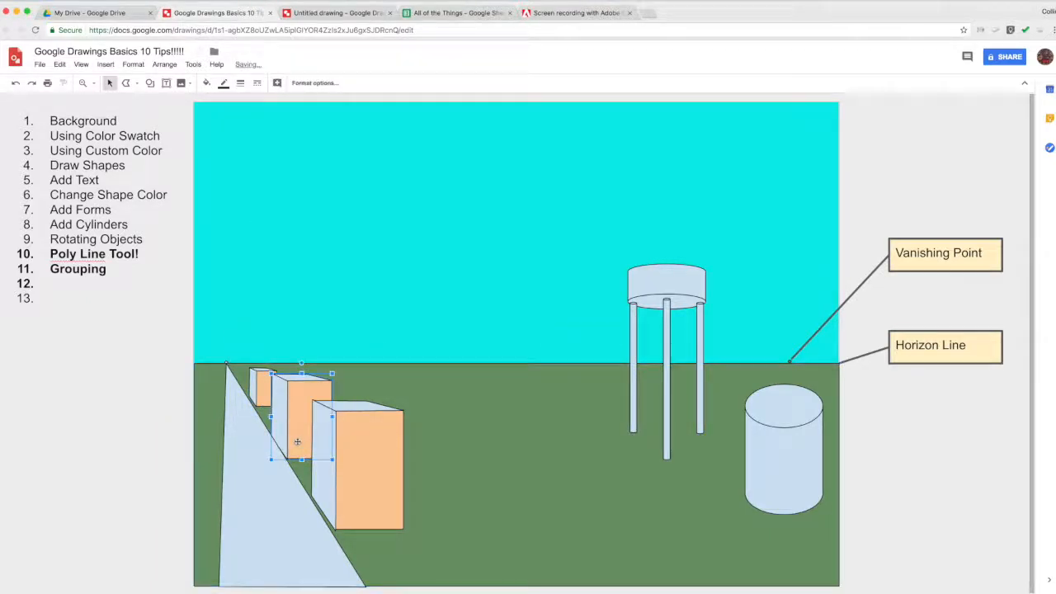
key("shift+Right")
key("shift+Right")
key("shift+Right")
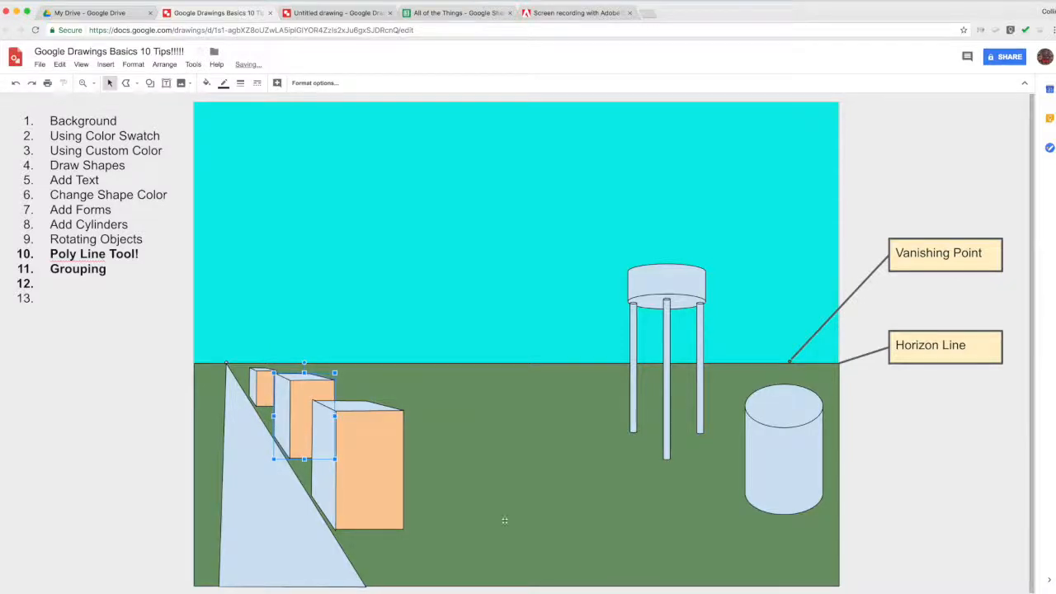
left_click(576, 567)
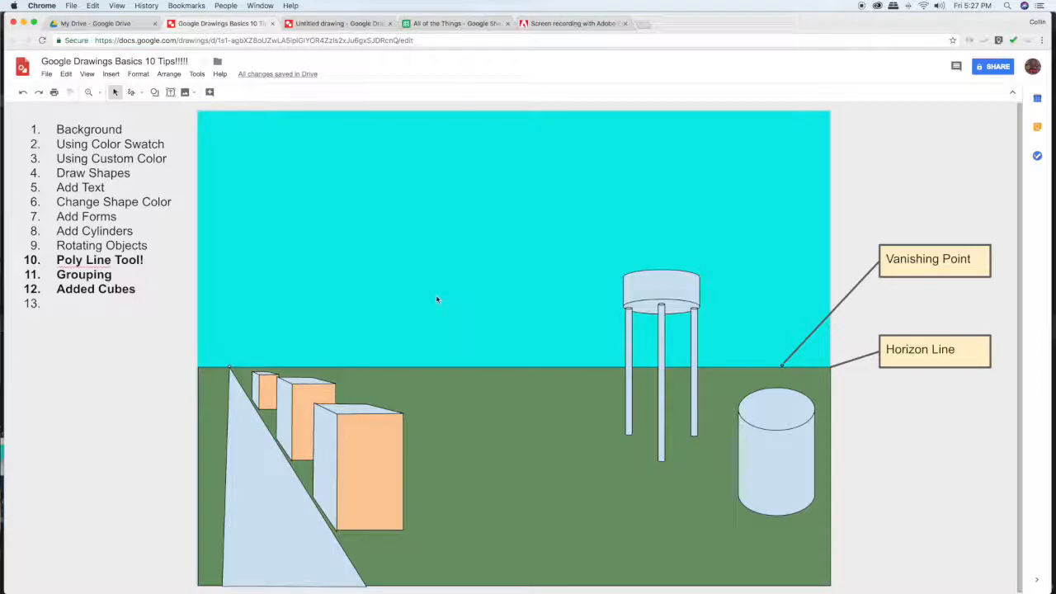
Step: Remove the empty item 13 from the end of the numbered tips list
left_click(58, 303)
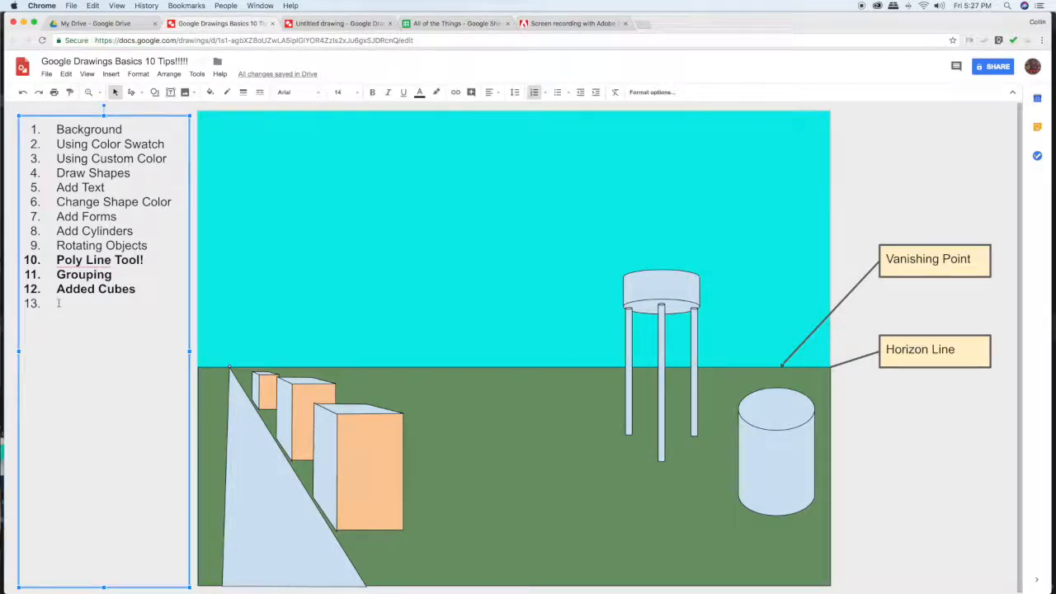
key("BackSpace")
left_click(139, 260)
left_click(547, 198)
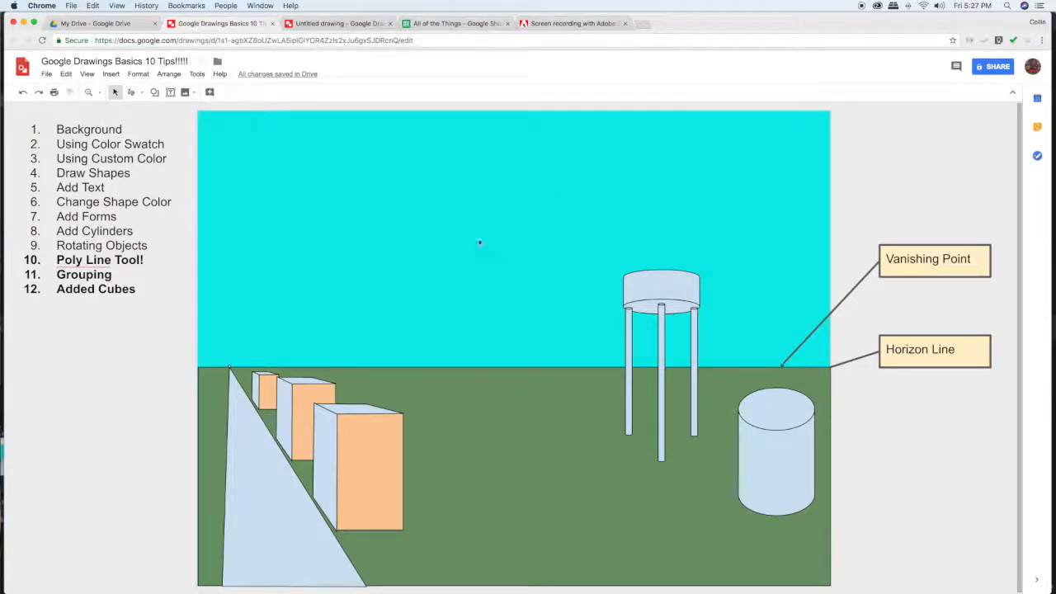
Step: Change the drawing's background to a solid cornflower blue
right_click(471, 250)
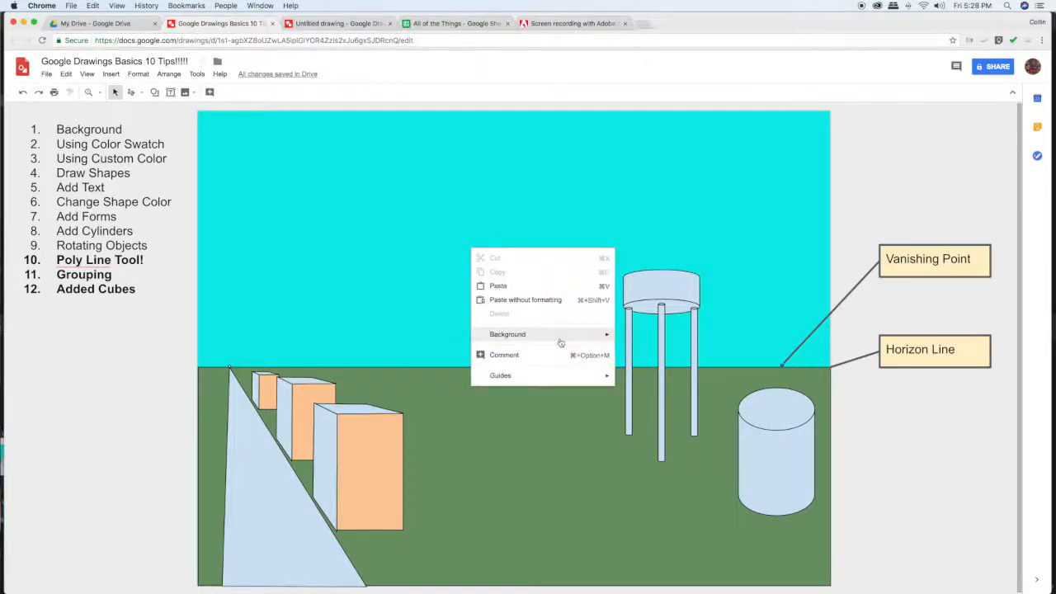
mouse_move(561, 340)
left_click(681, 415)
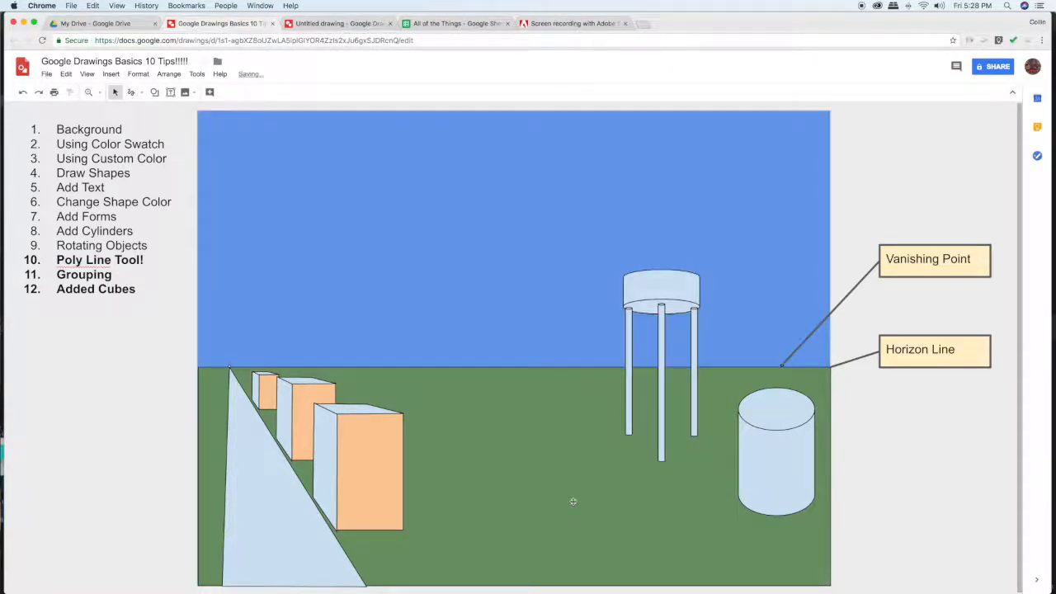
left_click(559, 518)
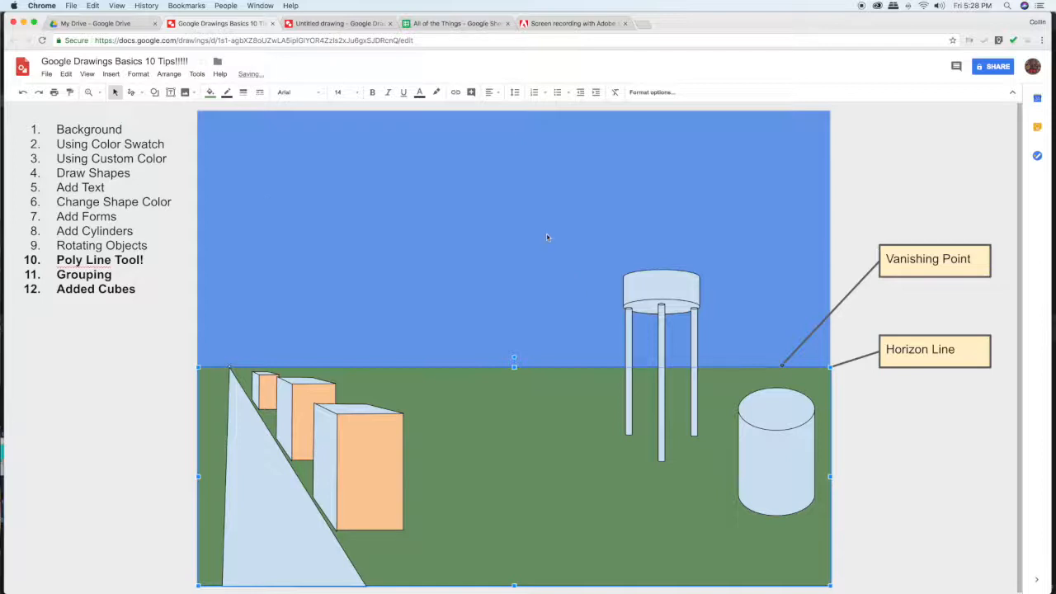
Step: Review the solid and custom colors offered for the drawing's background
right_click(422, 230)
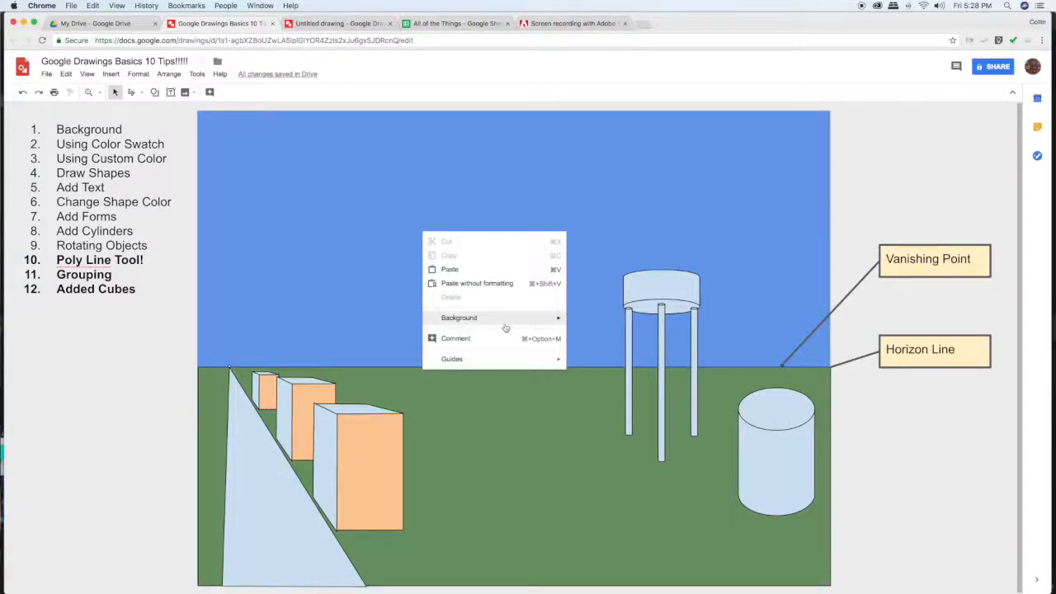
mouse_move(506, 328)
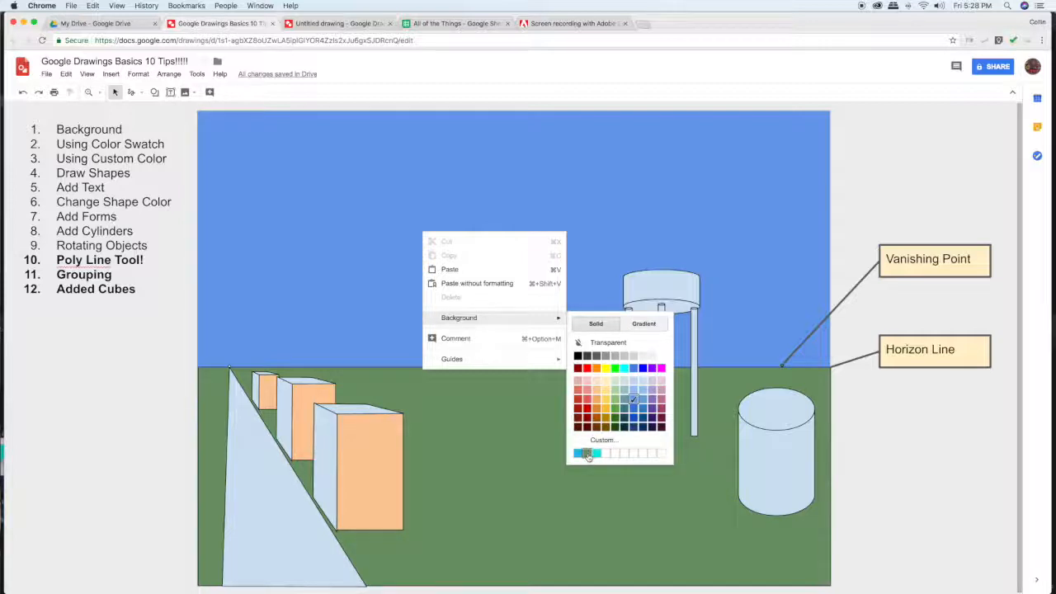
left_click(599, 203)
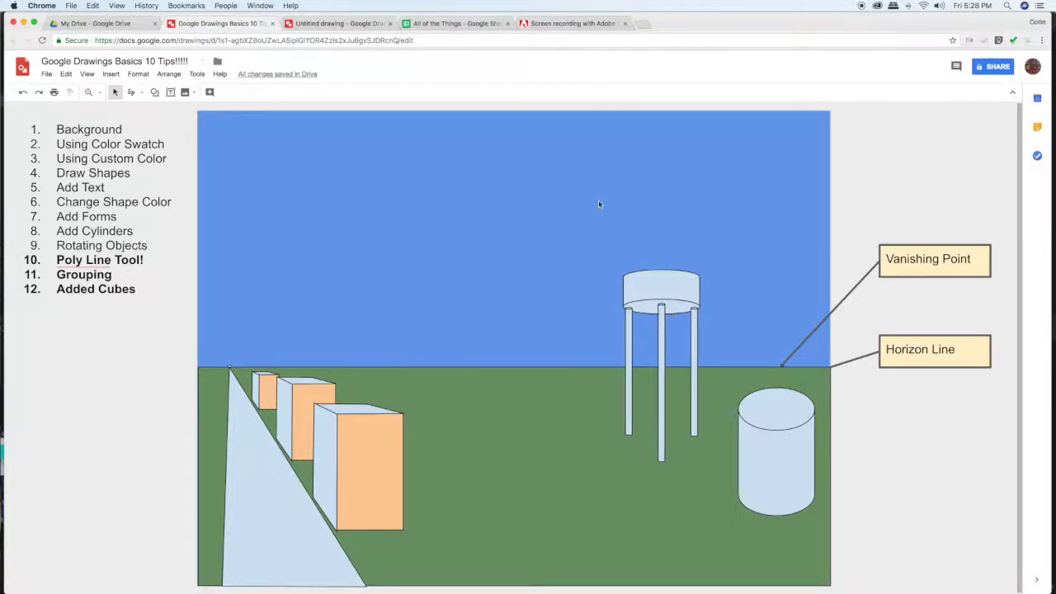
Step: Add "Gradients" as item 13 of the tips list, below "Added Cubes"
left_click(137, 290)
key("Return")
type("13")
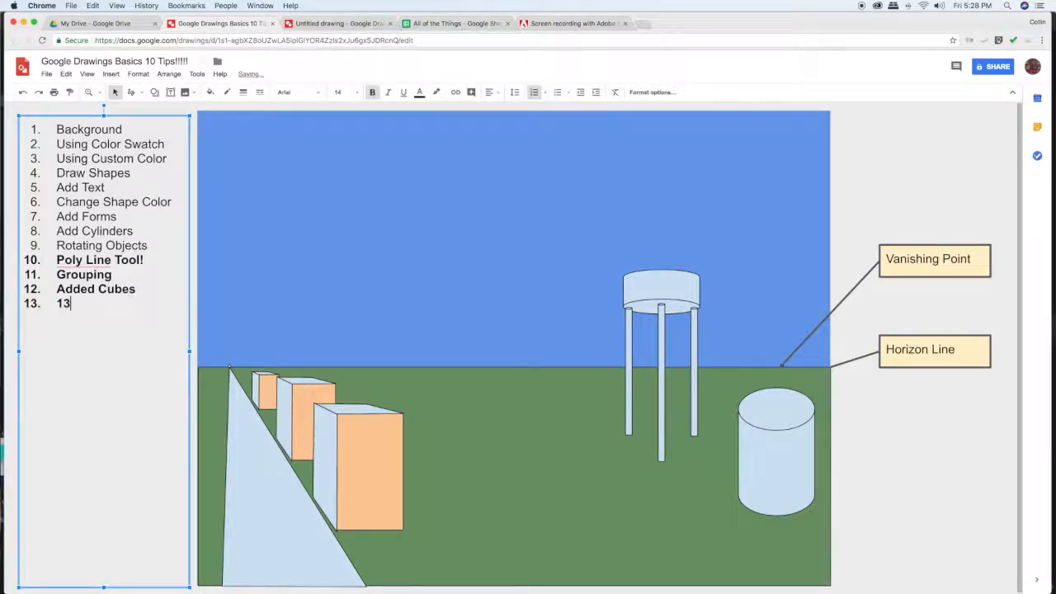
key("BackSpace")
key("BackSpace")
type("Gradients")
left_click(458, 283)
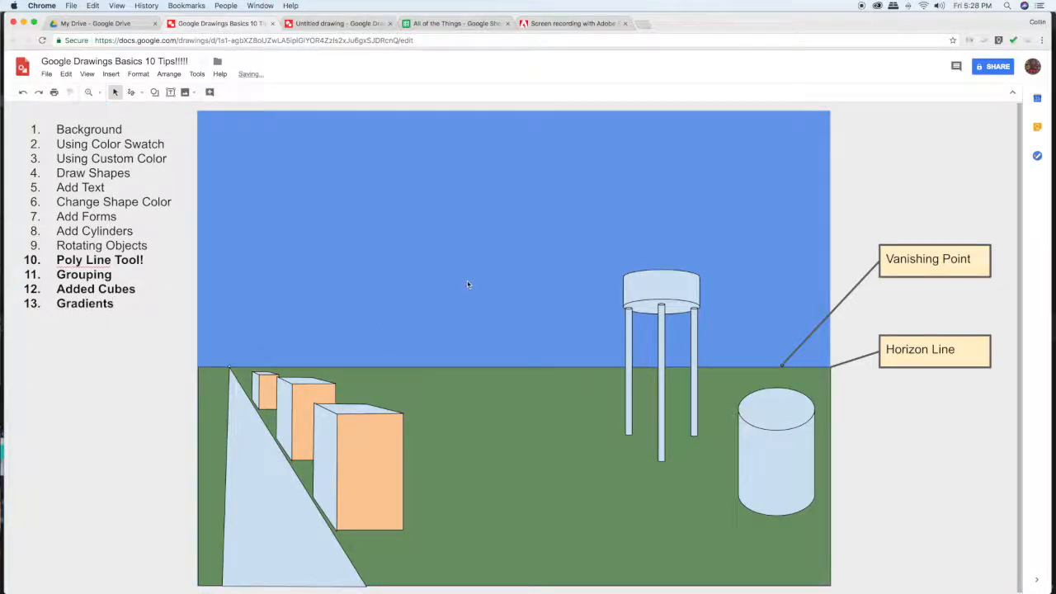
Step: Apply the light cornflower blue linear gradient to the drawing's background
right_click(521, 284)
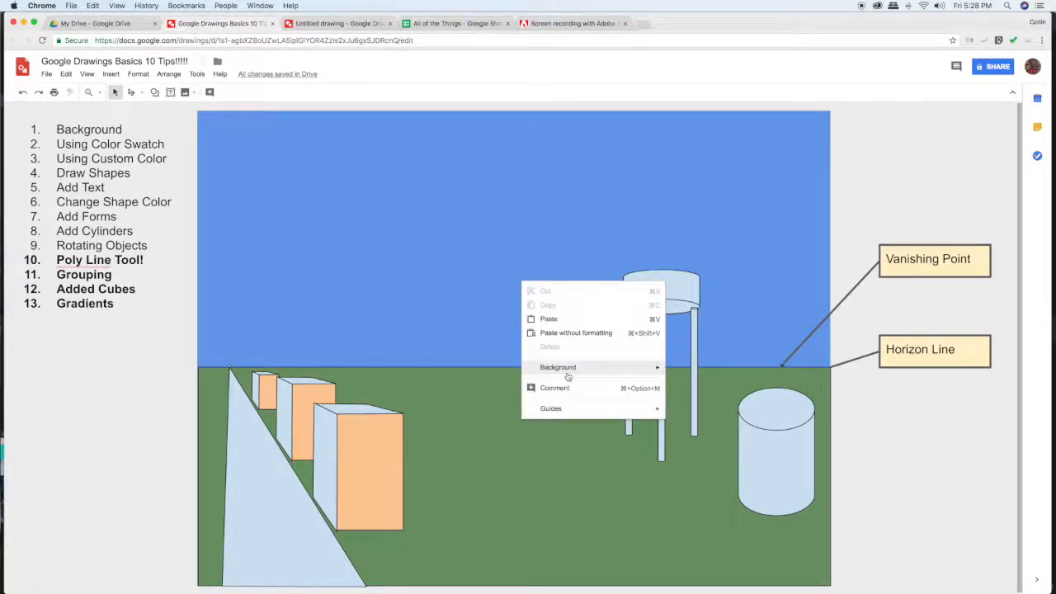
mouse_move(569, 377)
left_click(745, 373)
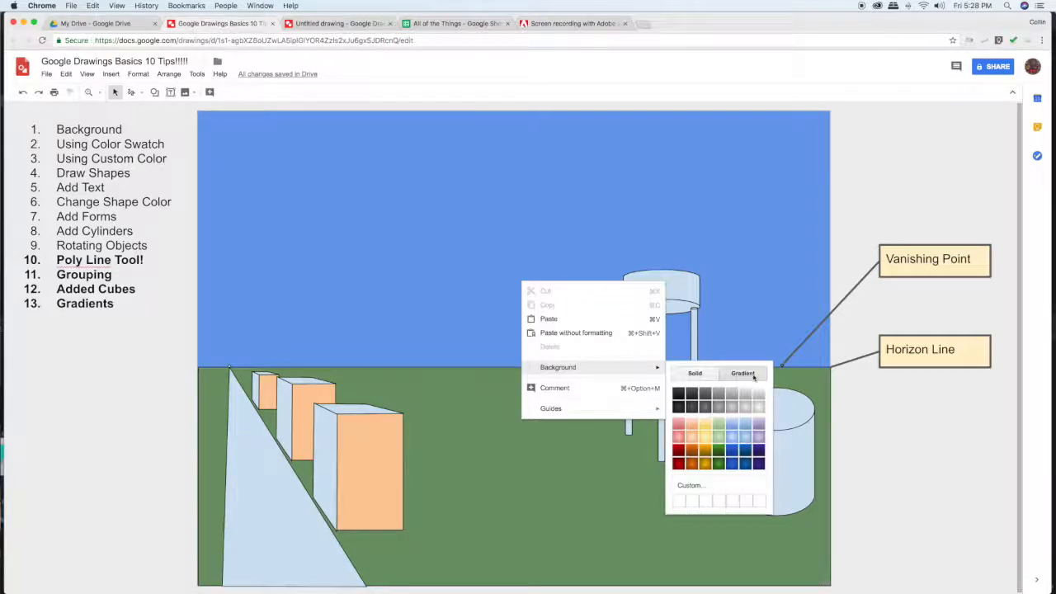
left_click(737, 421)
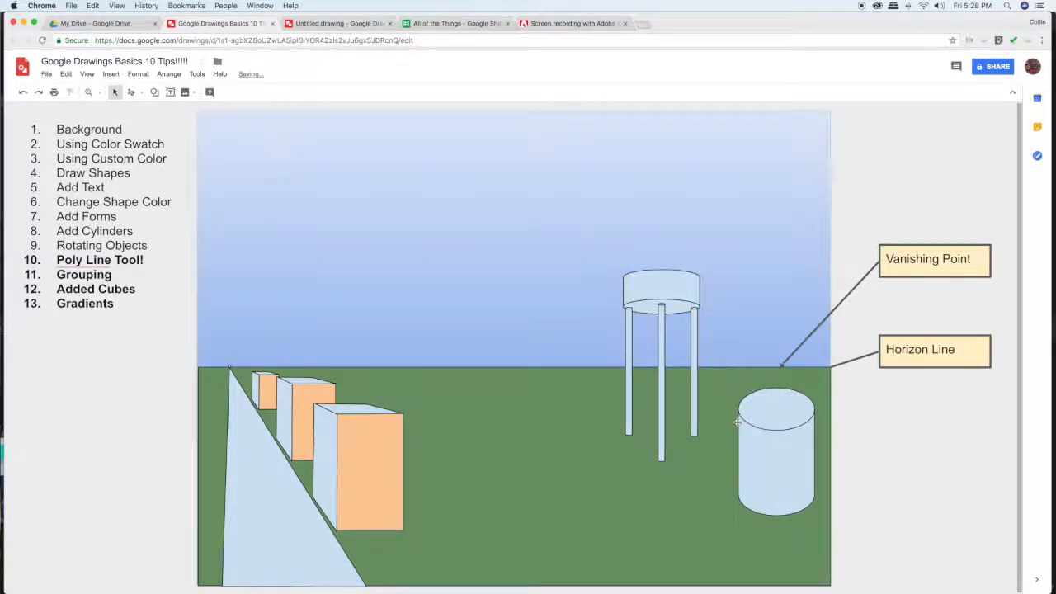
Step: Set the drawing's background to the light blue linear gradient
right_click(422, 263)
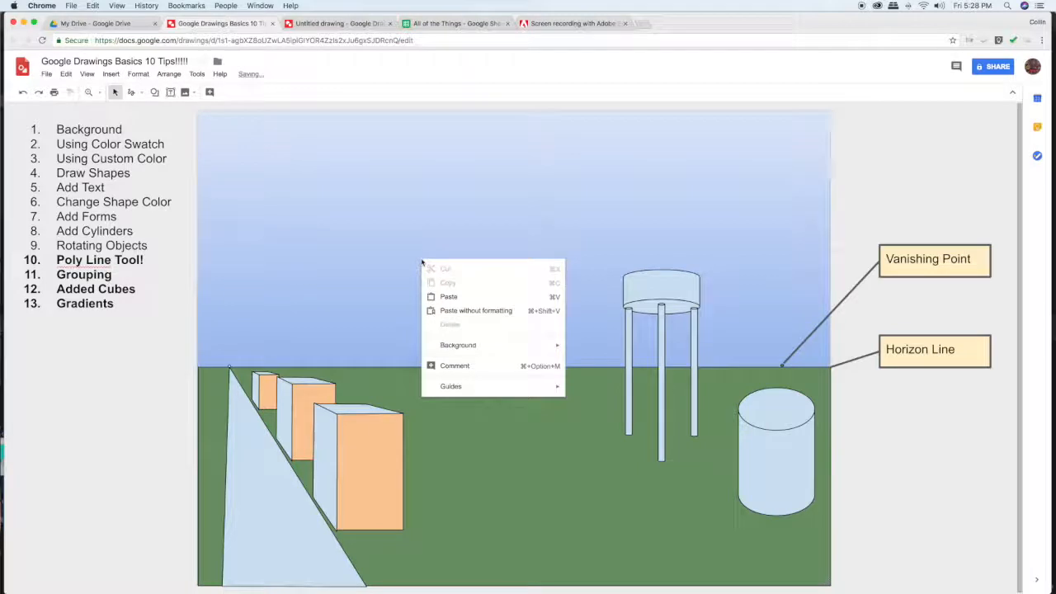
mouse_move(518, 350)
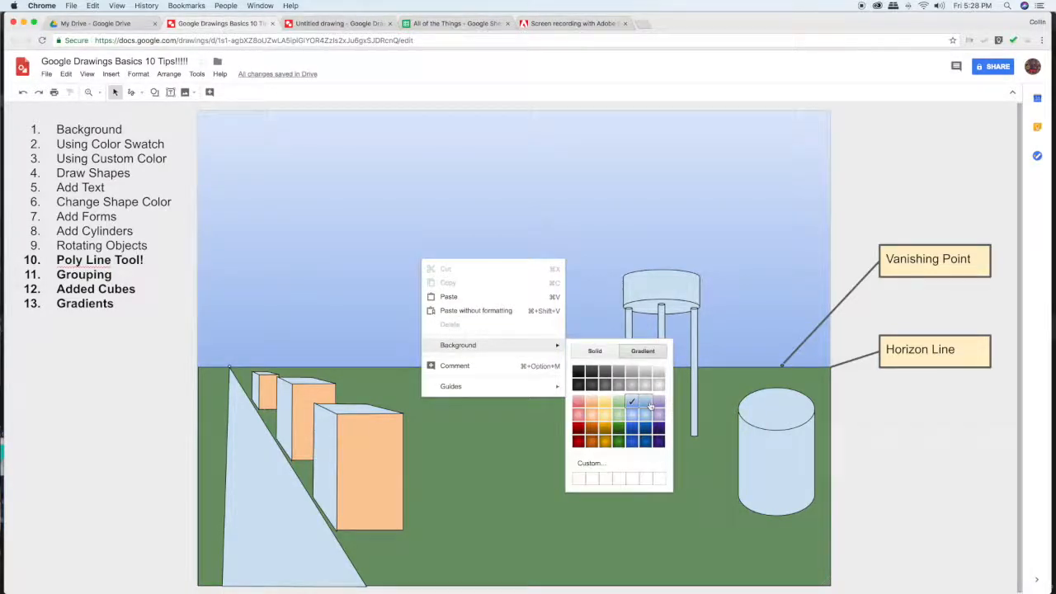
left_click(645, 402)
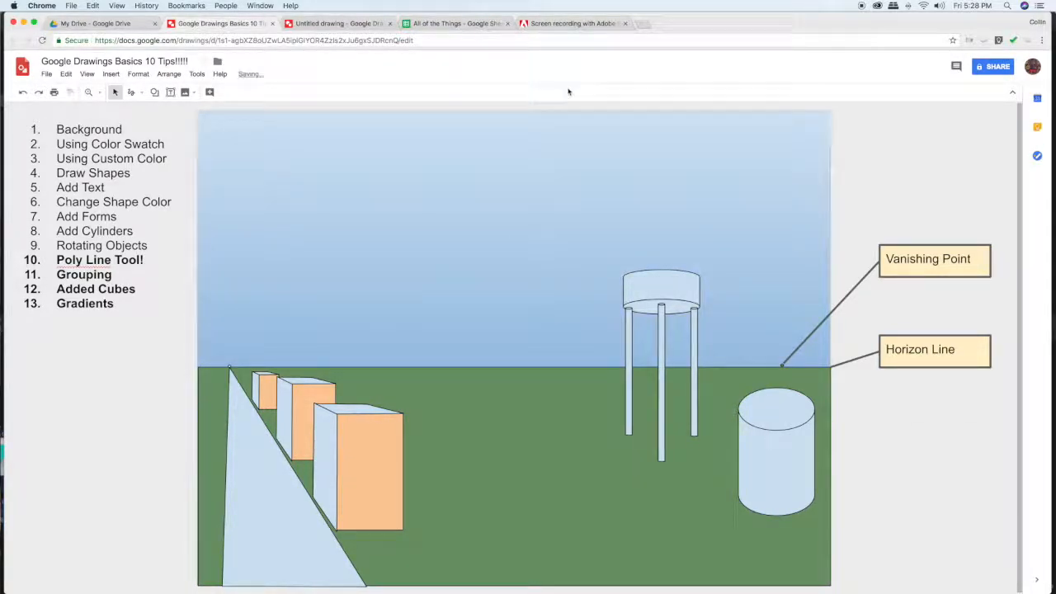
Step: Select the green ground rectangle and shift it left to line up with the canvas edges
left_click(559, 368)
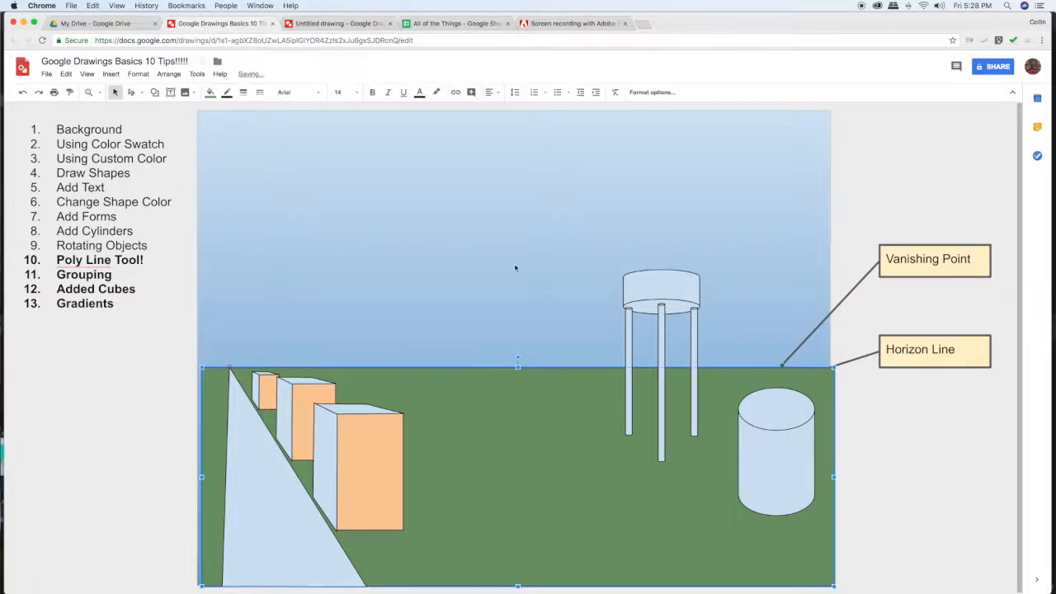
left_click(87, 416)
left_click(219, 412)
key("Left")
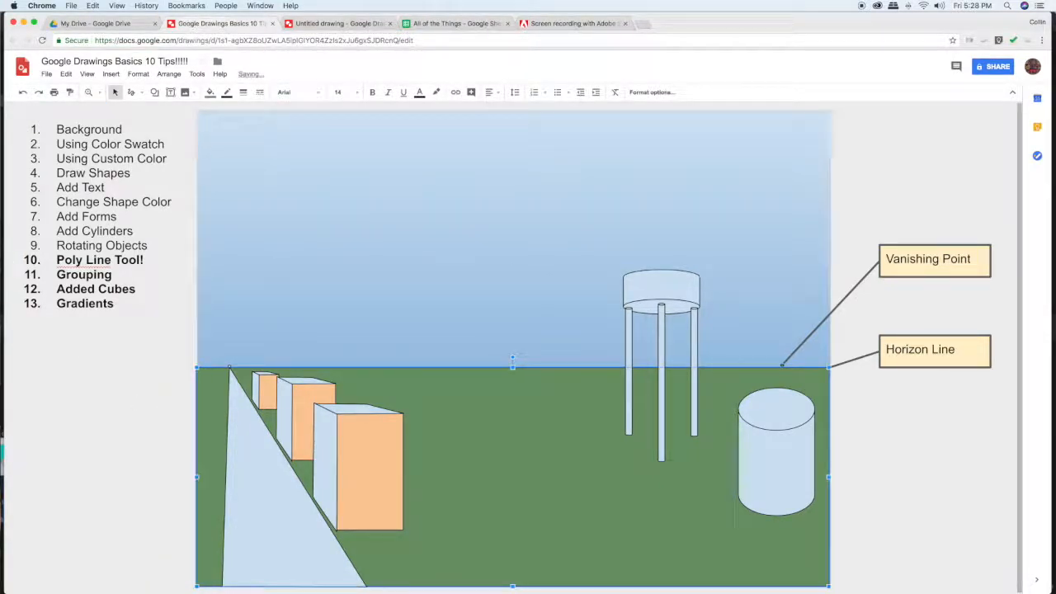
Step: Move "Gradients" from the end of the tips list to item 4, after "Using Custom Color", and remove the empty last item
left_click(120, 304)
left_click_drag(120, 303, 52, 304)
key("super+c")
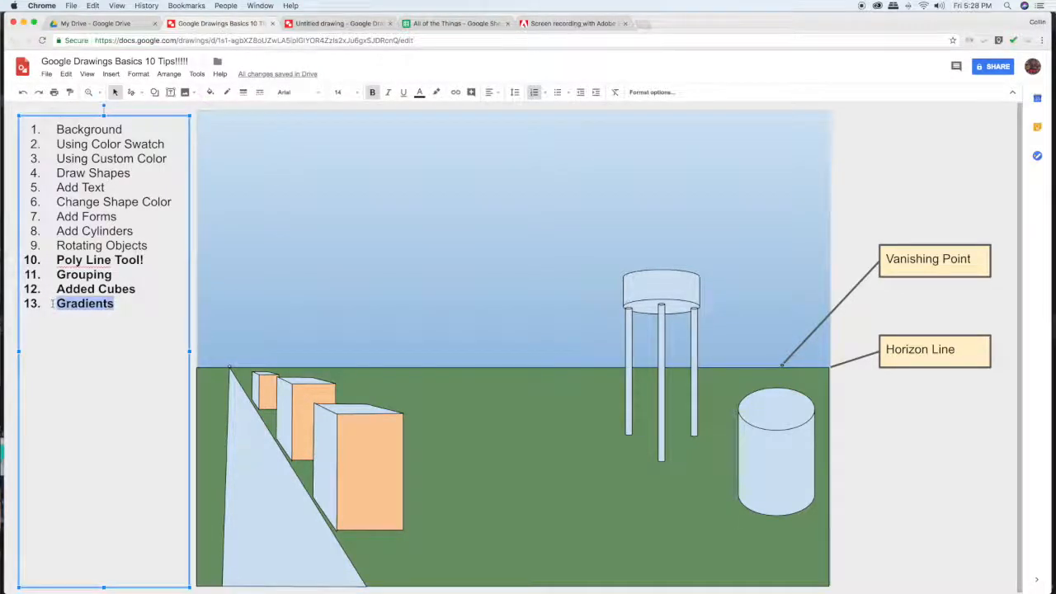
key("BackSpace")
left_click(176, 161)
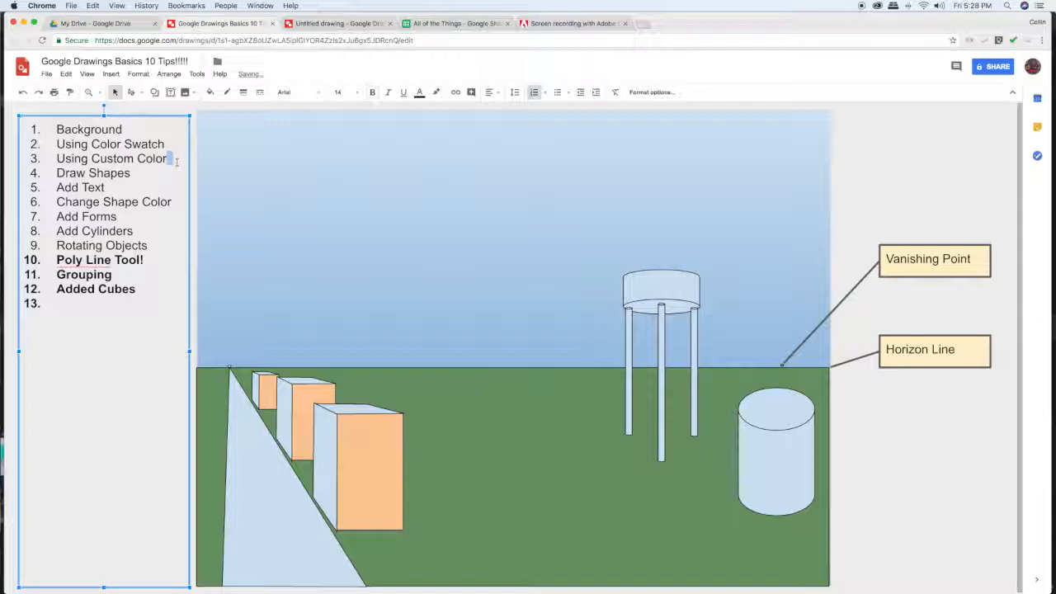
key("Return")
key("super+v")
key("BackSpace")
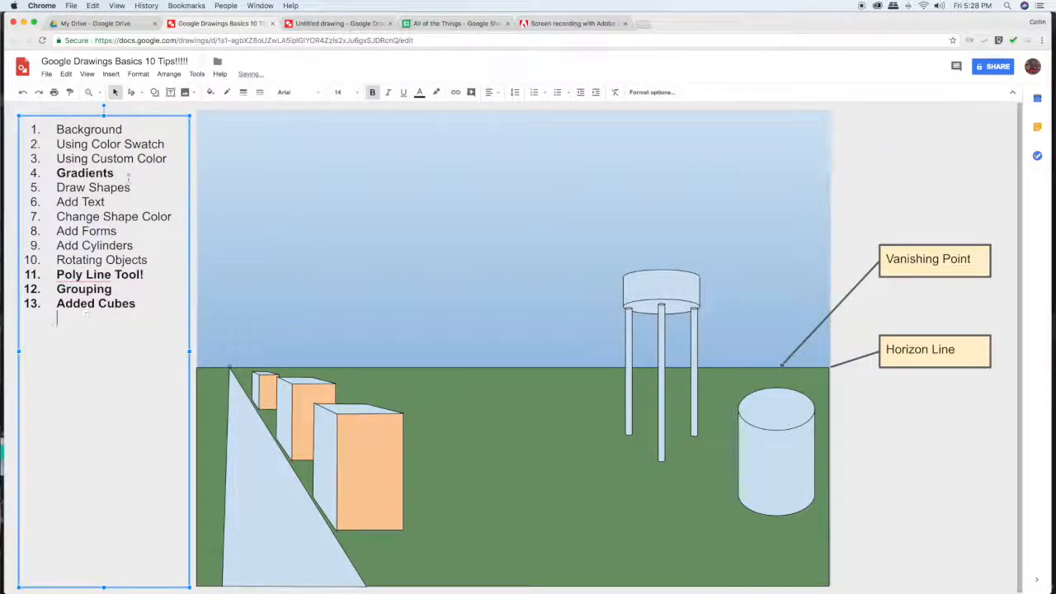
Step: Look through the available shapes and shape categories without inserting one
left_click(454, 438)
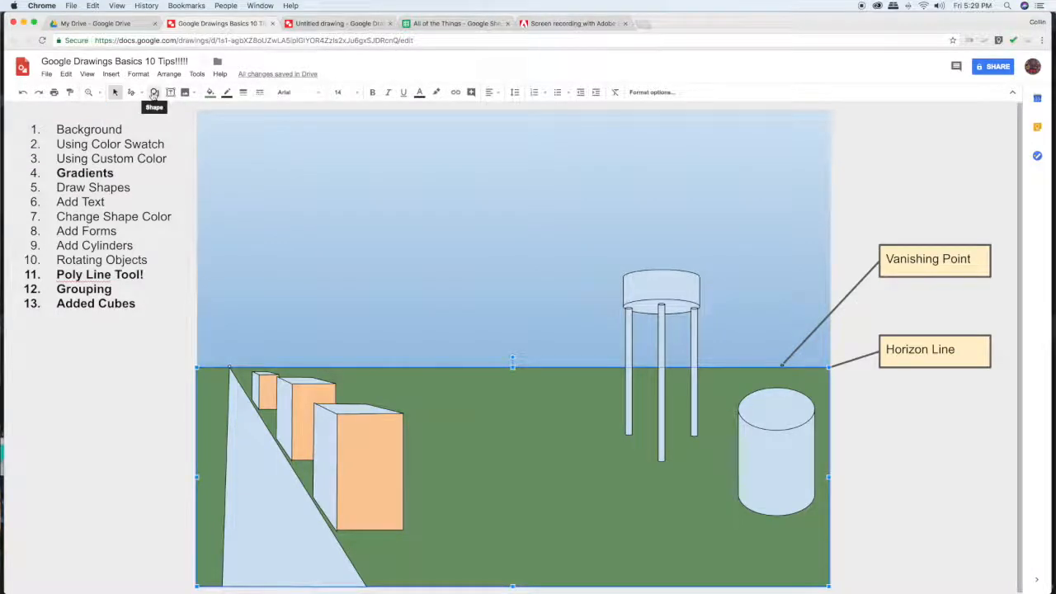
left_click(154, 93)
mouse_move(170, 113)
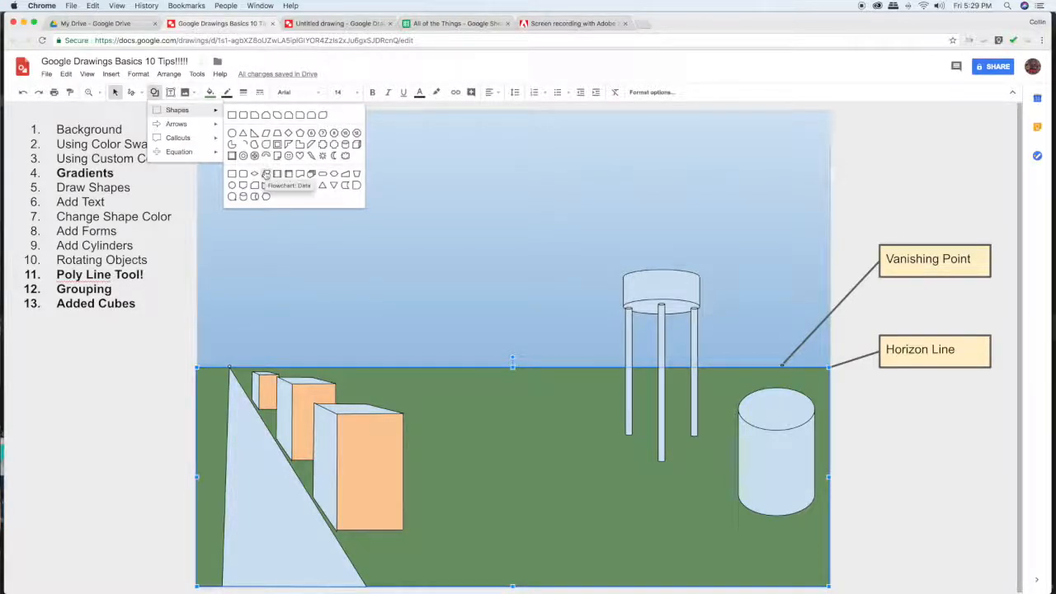
mouse_move(201, 141)
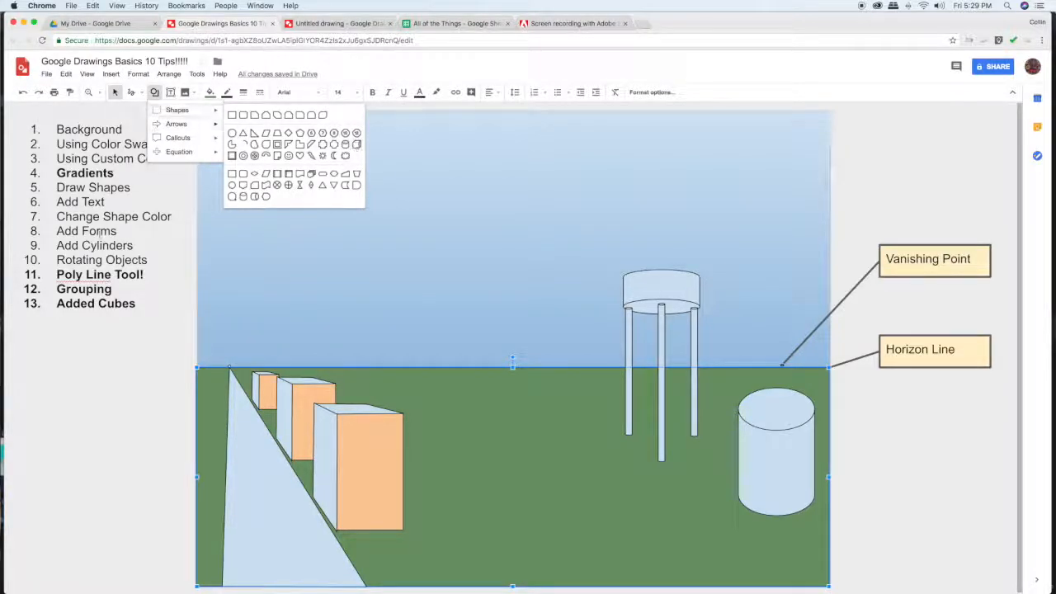
left_click(105, 205)
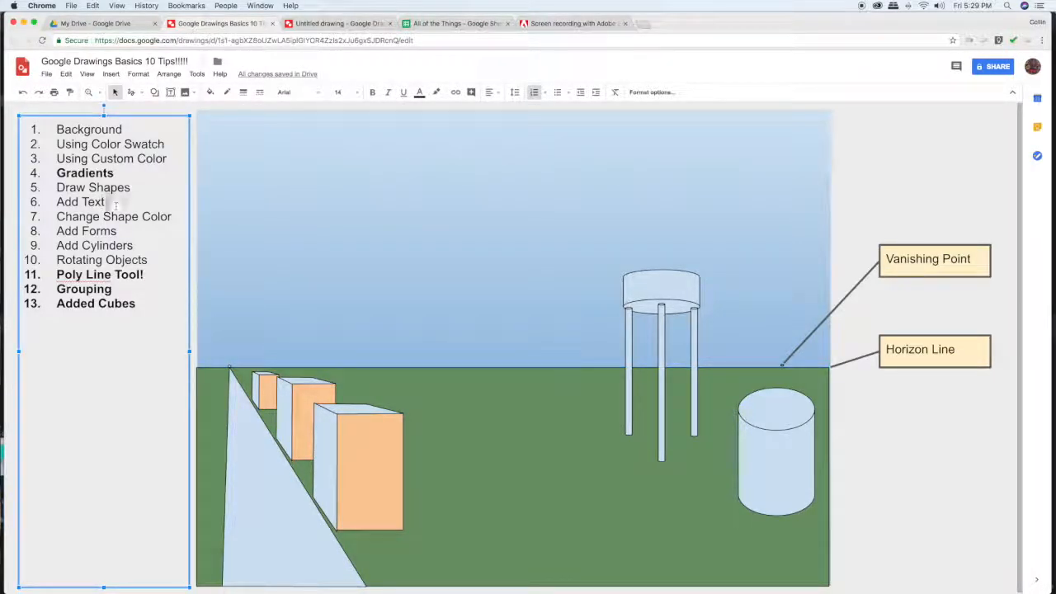
left_click(252, 153)
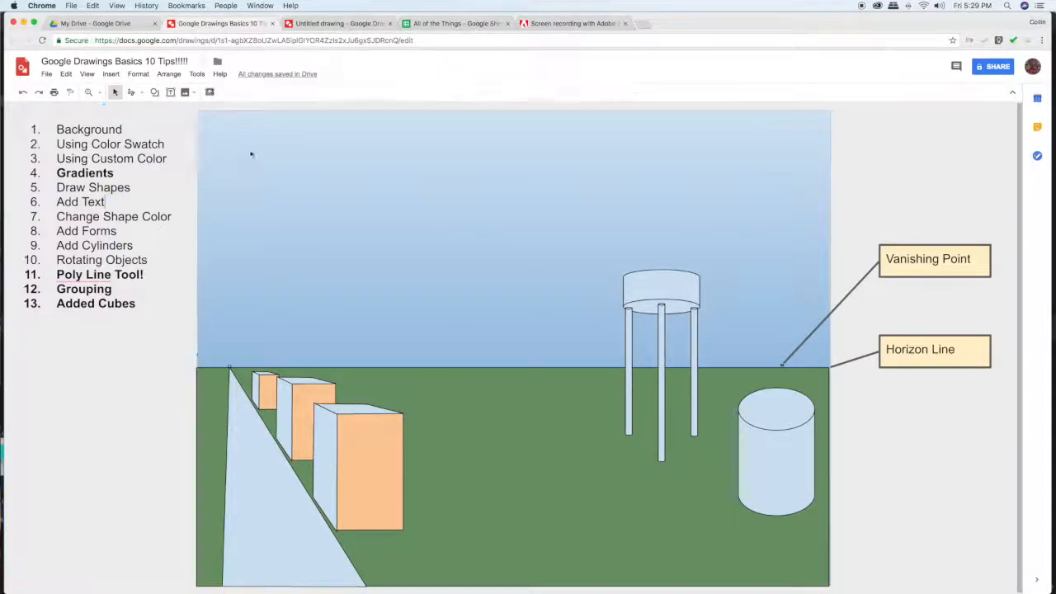
Step: Draw a large empty text box across the sky and leave it without entering any text
left_click(171, 93)
left_click_drag(247, 142, 664, 371)
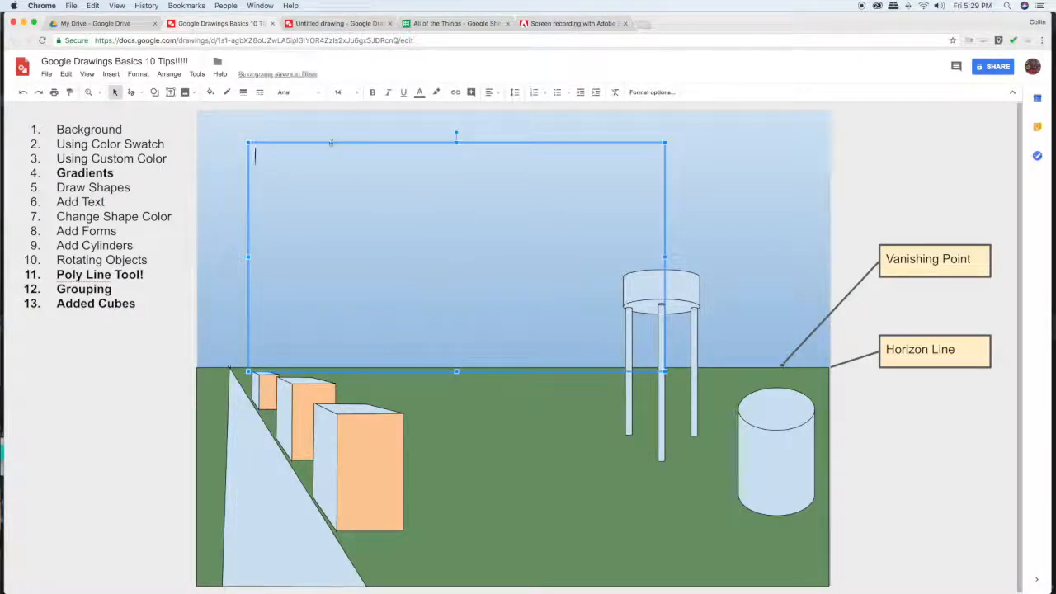
left_click(181, 195)
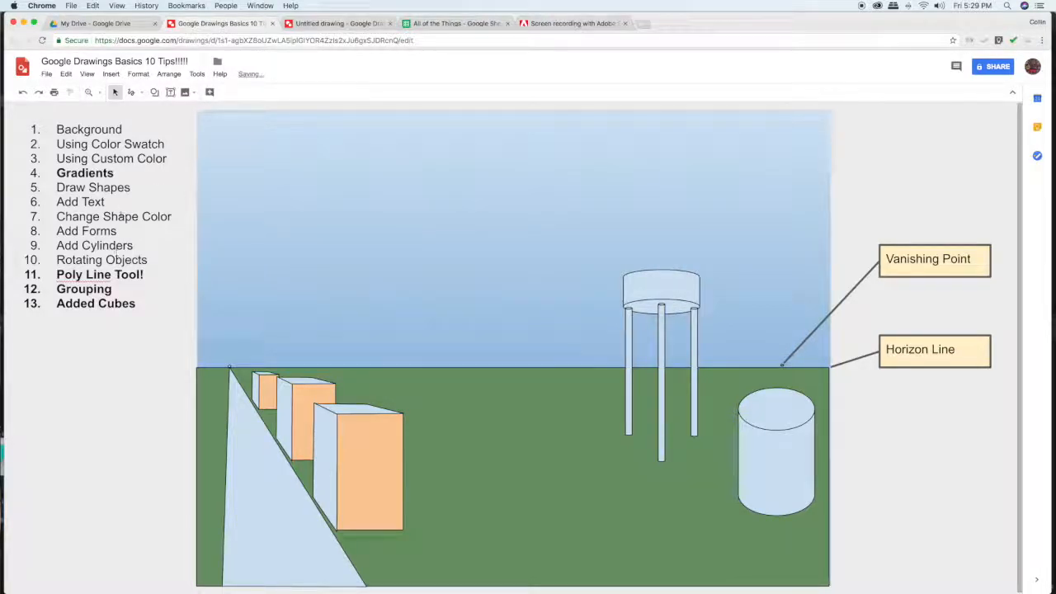
Step: Fill the largest front cube with solid yellow
left_click(375, 495)
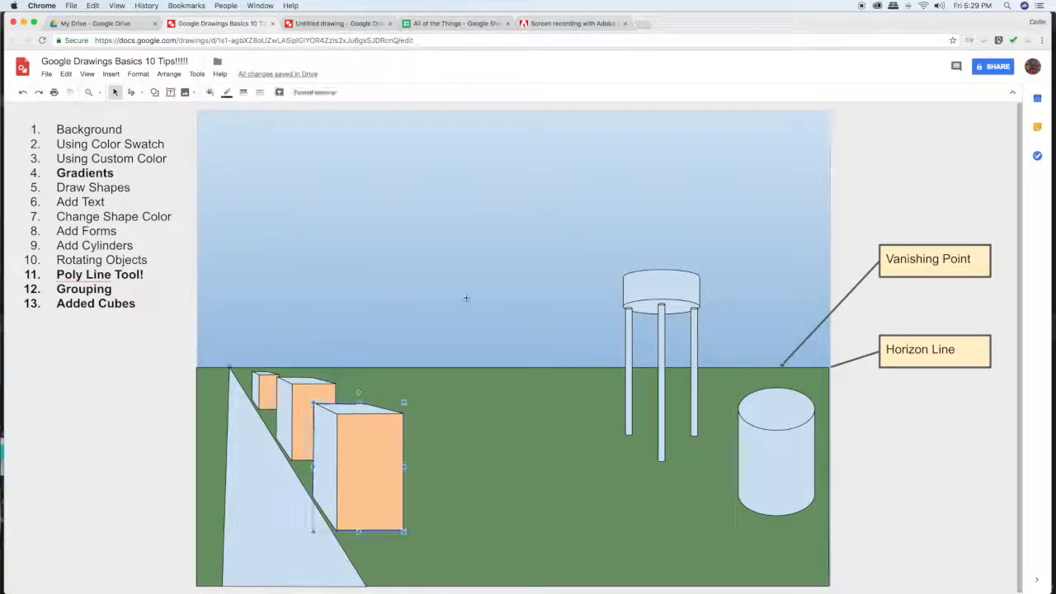
left_click(211, 92)
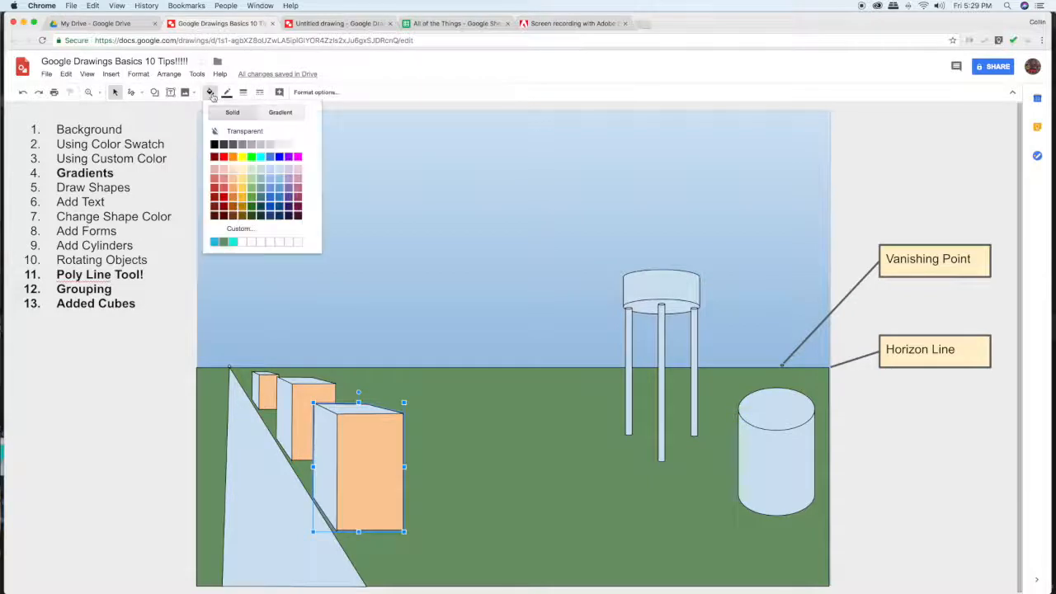
left_click(242, 157)
left_click(585, 344)
Step: Change the largest front cube's fill to light green
left_click(374, 486)
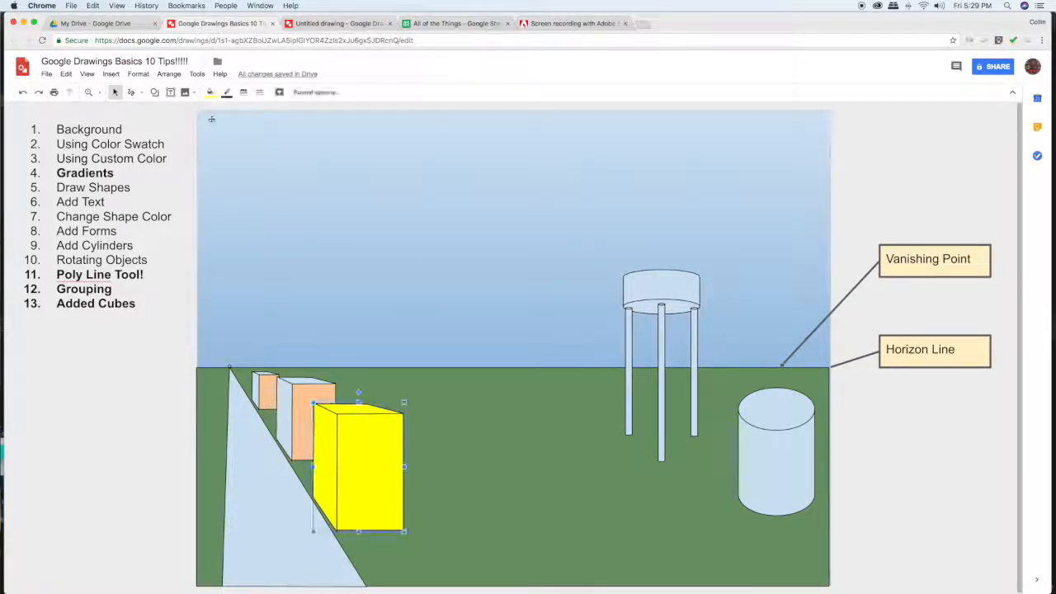
left_click(210, 91)
left_click(251, 181)
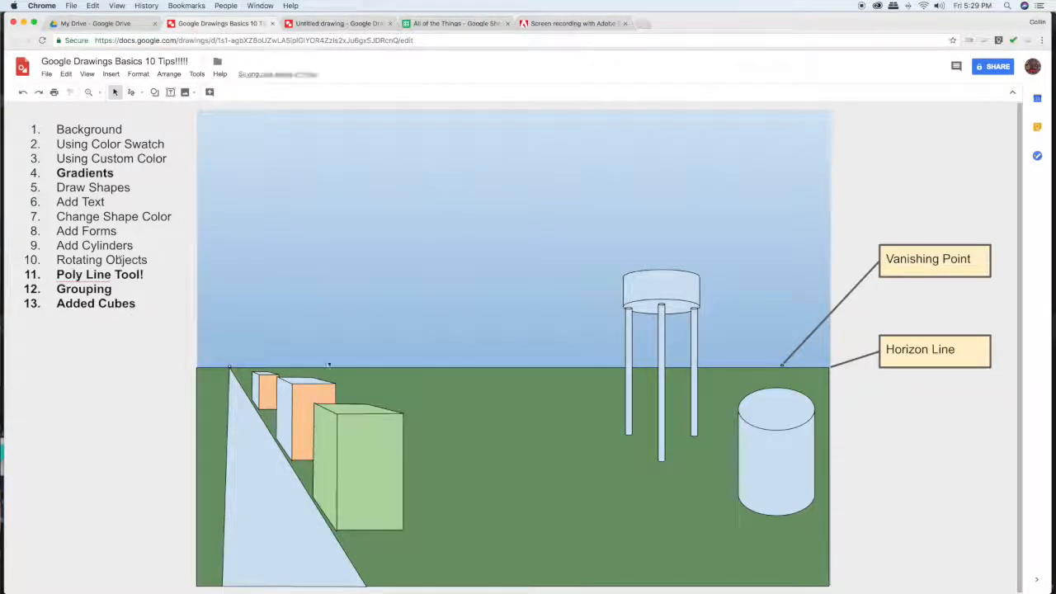
Step: Draw a trial cylinder in the sky with its top ellipse deepened, and delete it
left_click(155, 92)
mouse_move(183, 112)
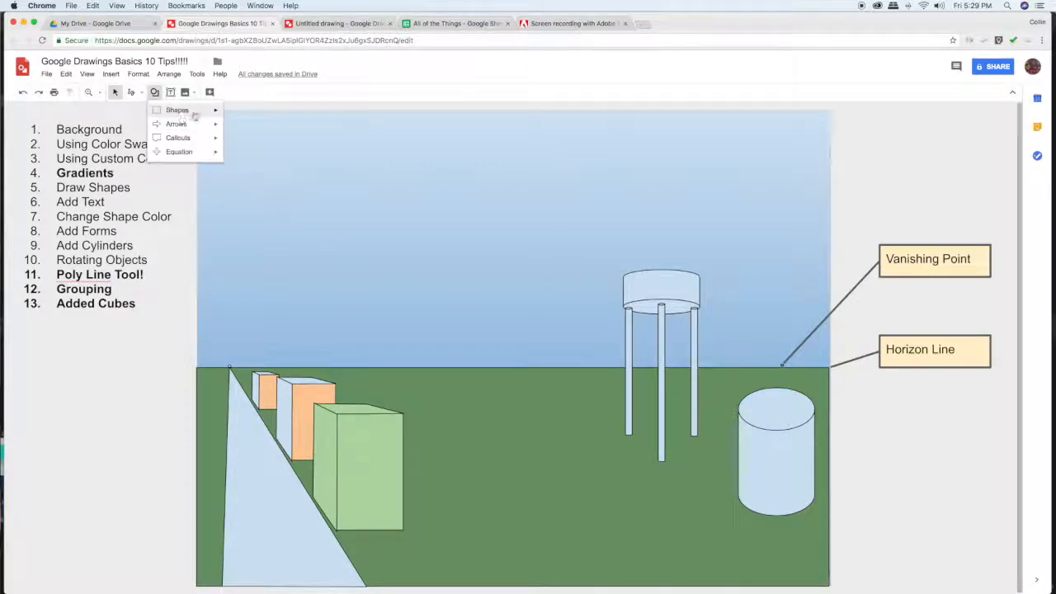
left_click(345, 146)
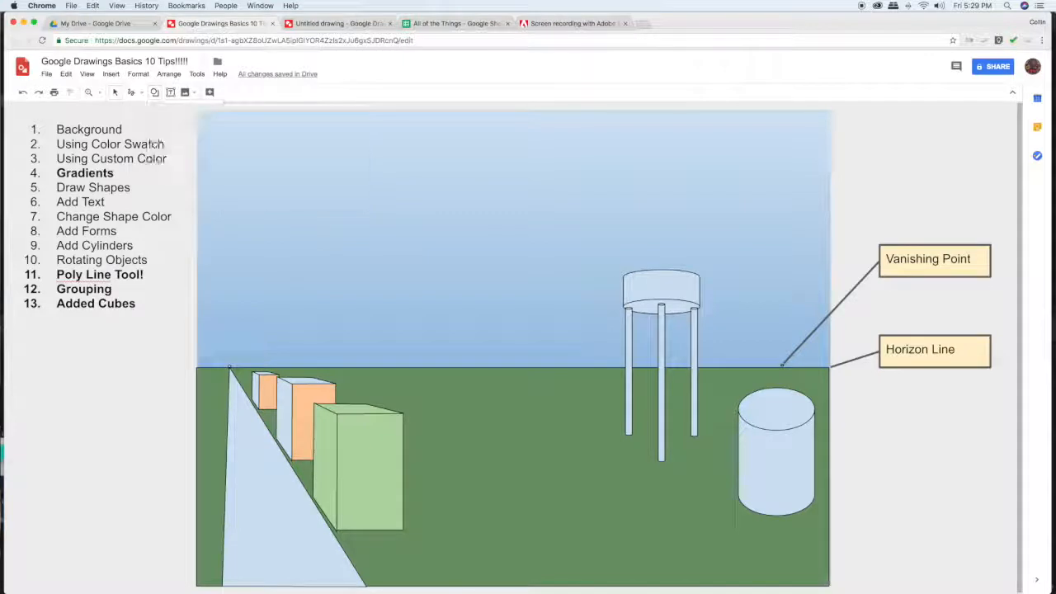
left_click_drag(471, 201, 541, 281)
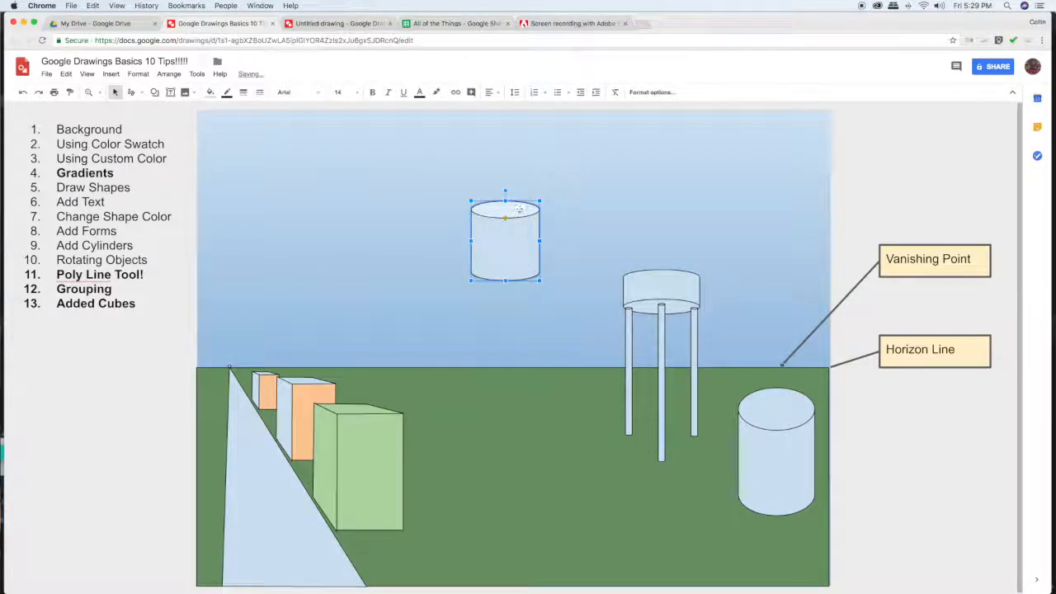
left_click_drag(506, 217, 505, 240)
left_click(538, 328)
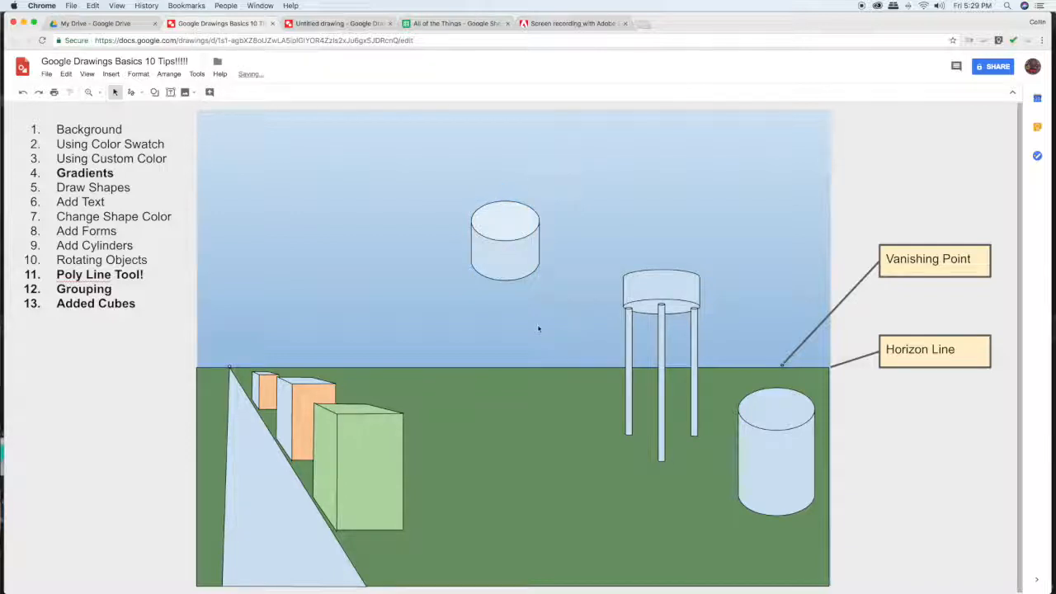
left_click(494, 251)
key("Delete")
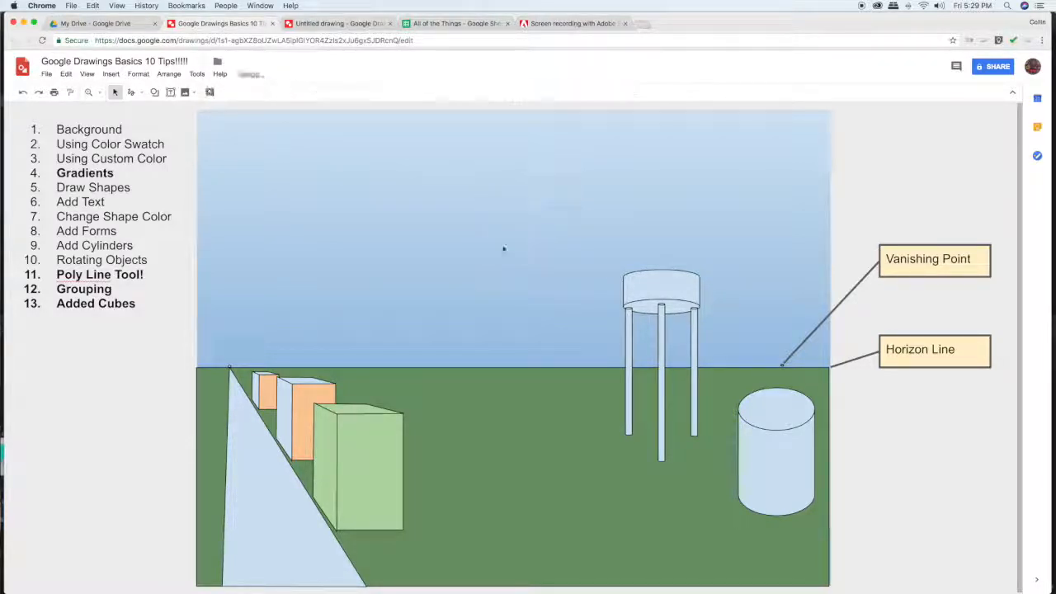
Step: Try rotating the water tower's tank counterclockwise
left_click(649, 284)
left_click_drag(667, 265, 493, 241)
left_click(149, 300)
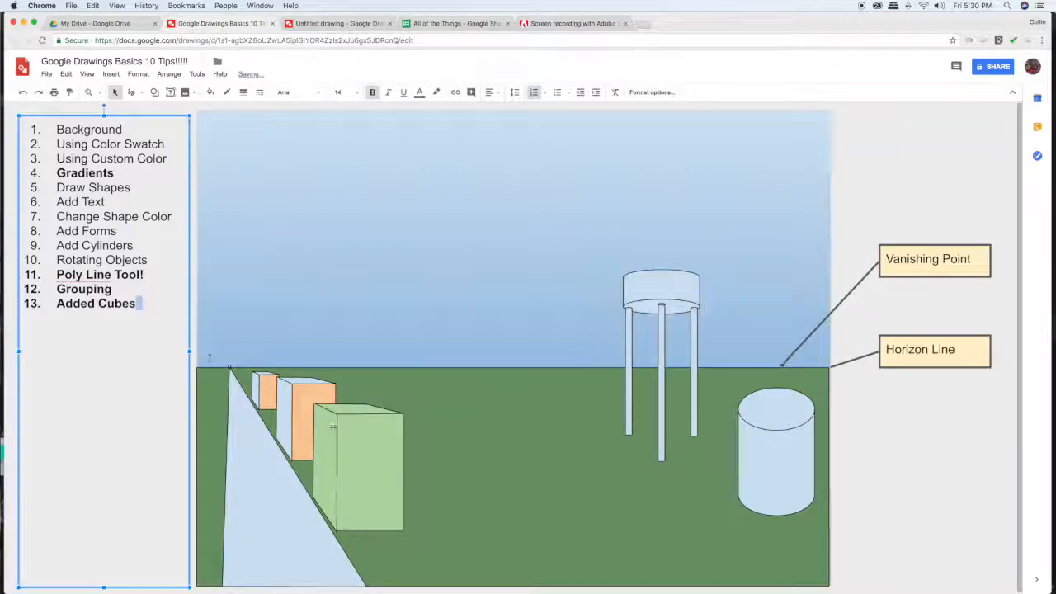
left_click(334, 438)
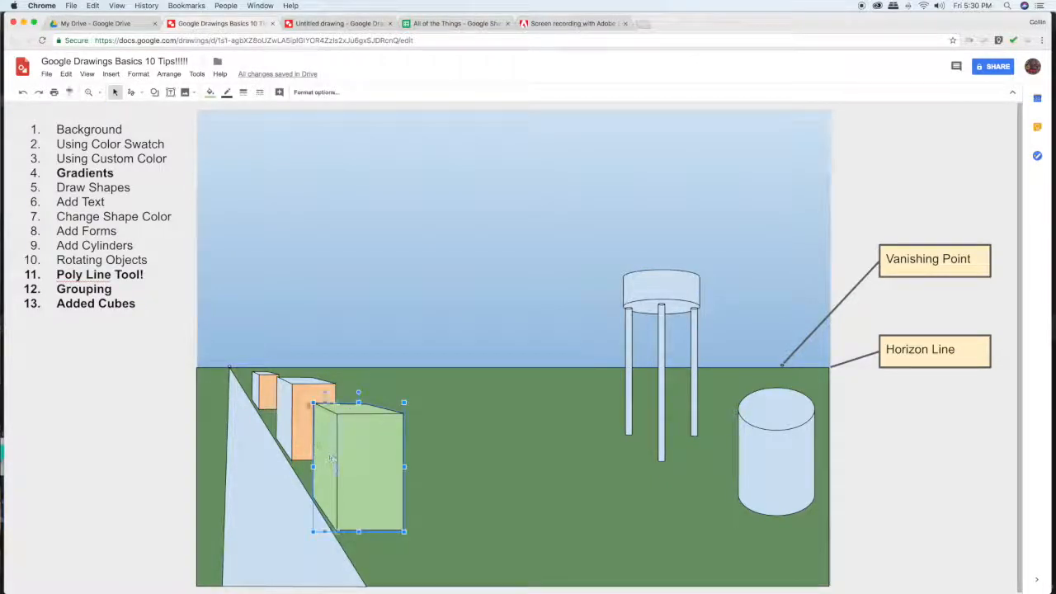
left_click(281, 397)
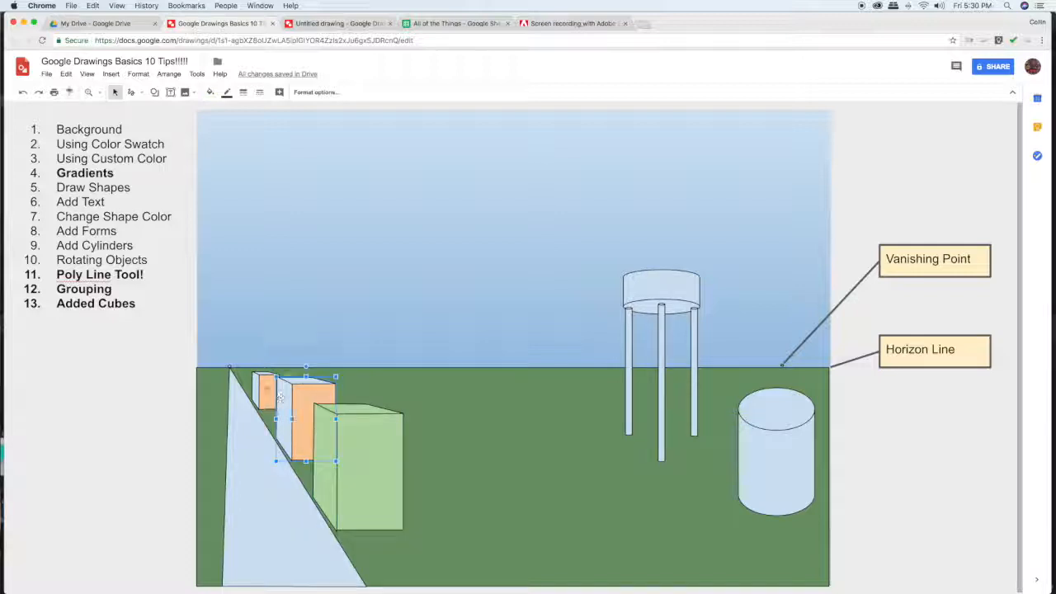
left_click(384, 364)
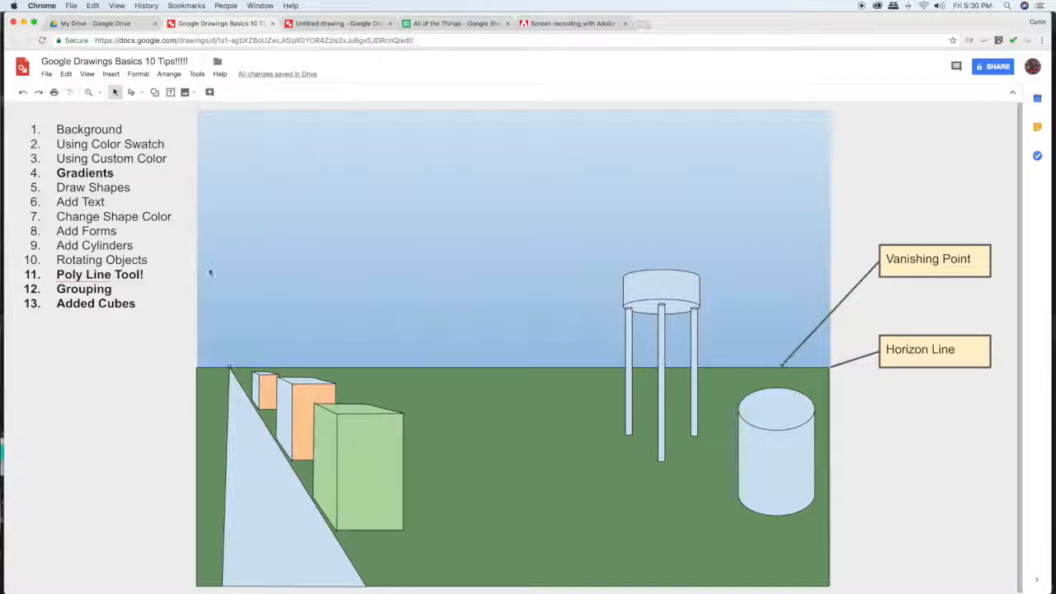
left_click(391, 472)
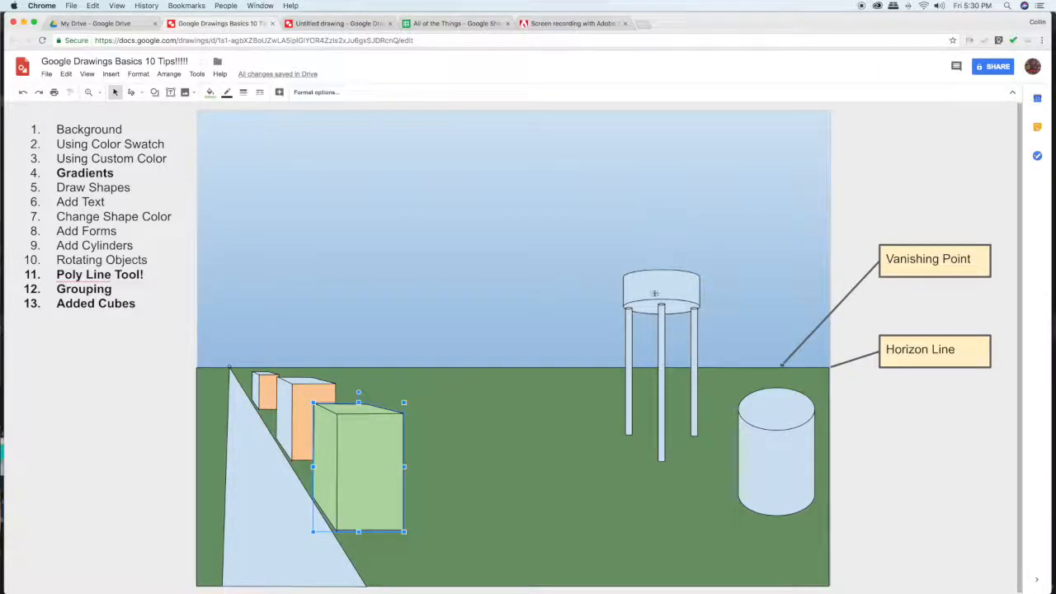
Step: Group the water tower's tank with its three legs
left_click(654, 293)
left_click(627, 358, "shift")
left_click(662, 356, "shift")
left_click(698, 404, "shift")
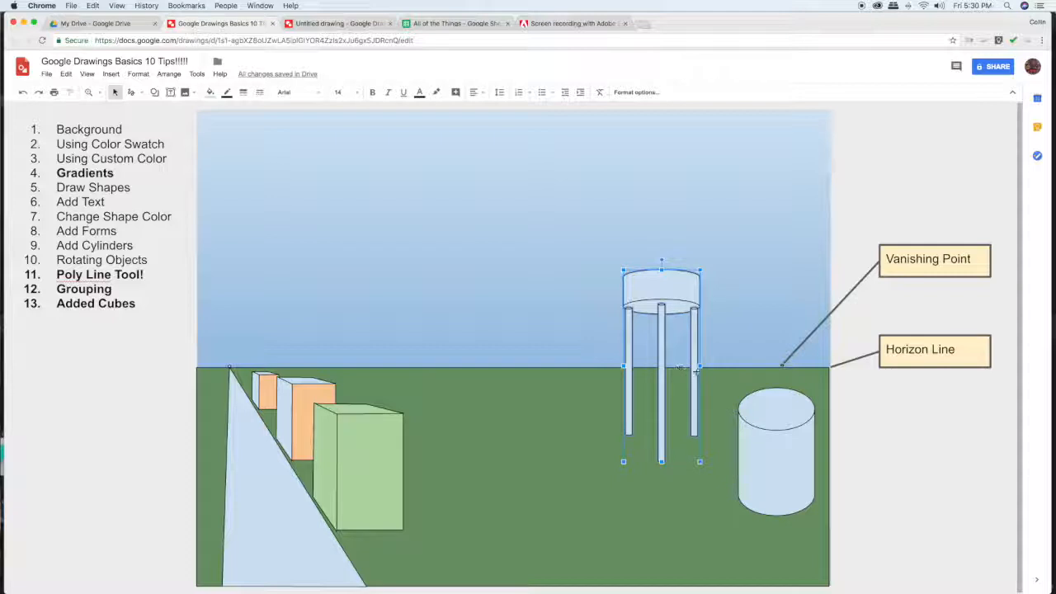
right_click(695, 371)
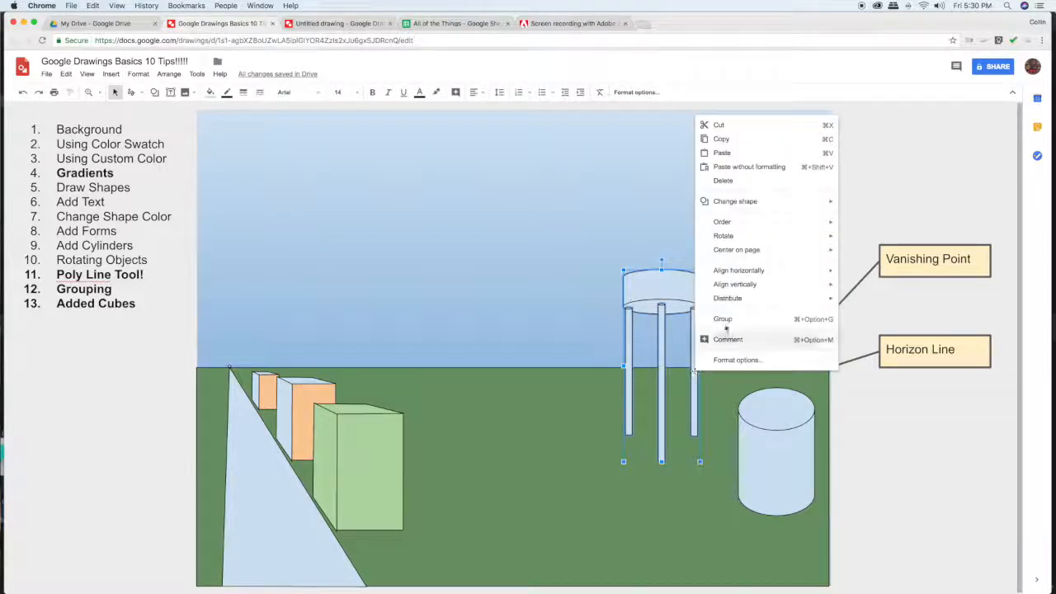
left_click(703, 332)
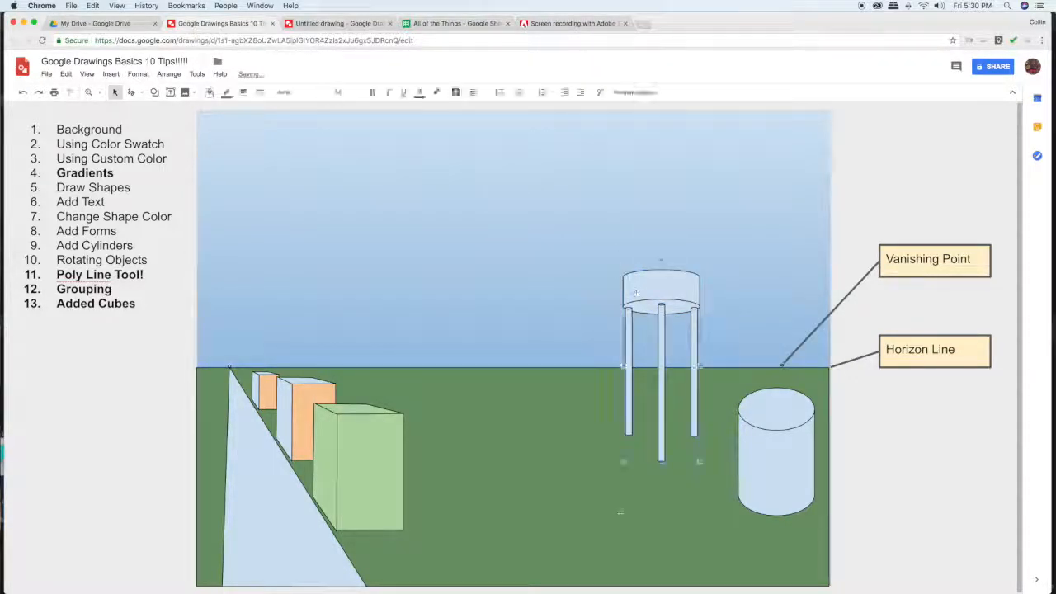
Step: Rescale and reposition the grouped water tower, first smaller and finally enlarged to nearly the full canvas height
left_click_drag(622, 462, 653, 416)
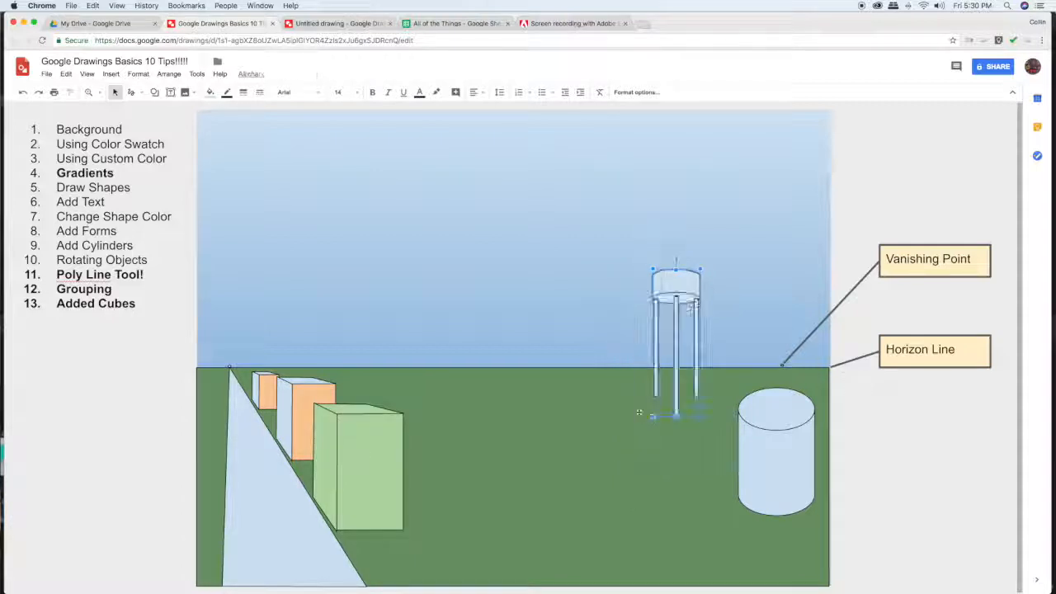
left_click_drag(683, 286, 659, 299)
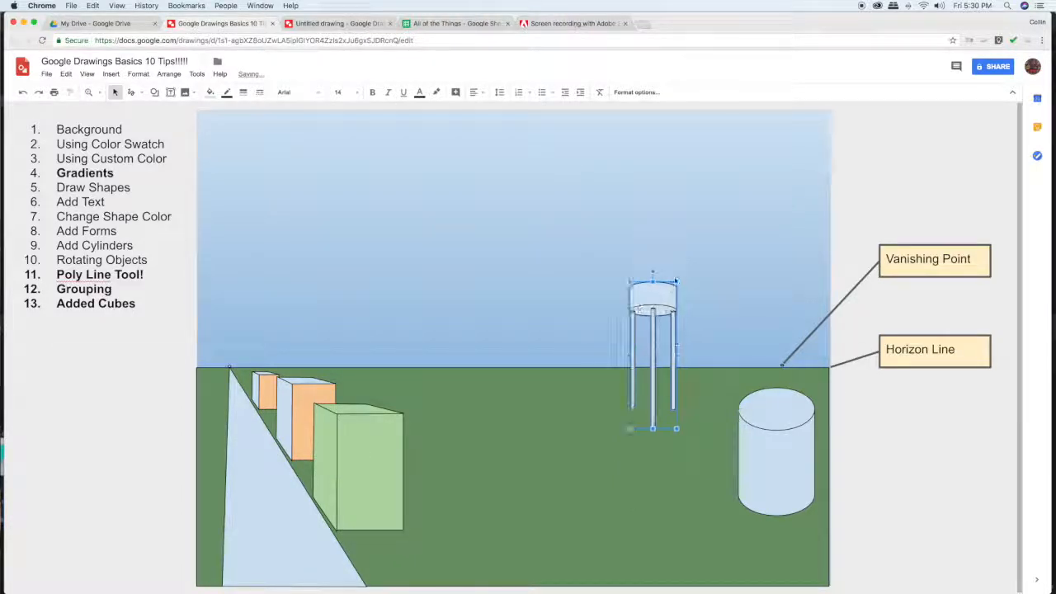
left_click_drag(766, 198, 609, 339)
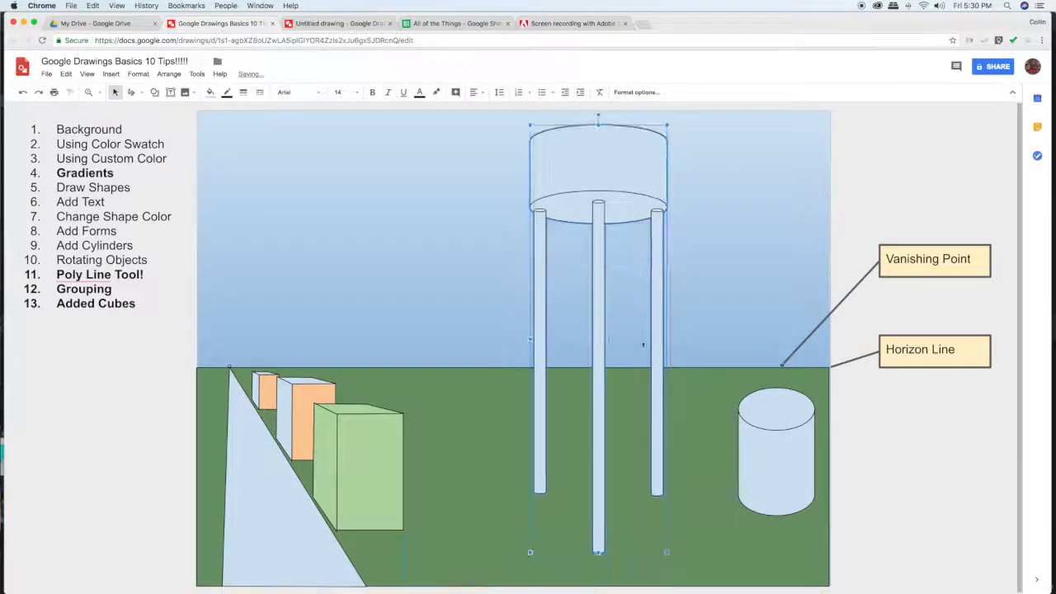
left_click(807, 297)
Step: Scale the water tower down and place it right of the canvas centre, with its legs standing near the bottom of the green ground
left_click_drag(596, 412, 590, 446)
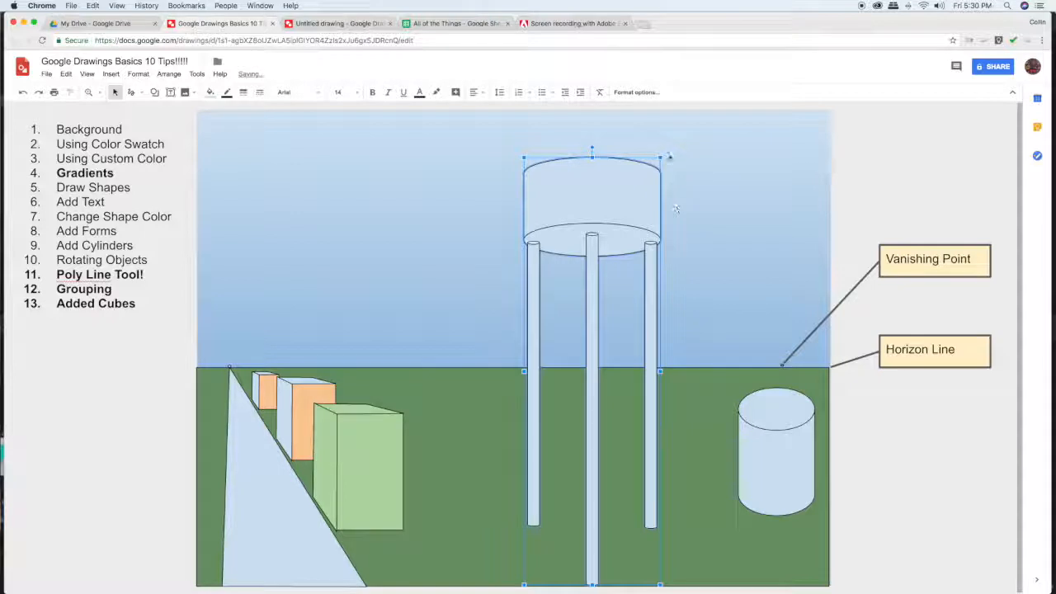
left_click_drag(660, 156, 644, 211)
left_click_drag(588, 249, 638, 234)
left_click_drag(694, 196, 598, 266)
left_click(732, 201)
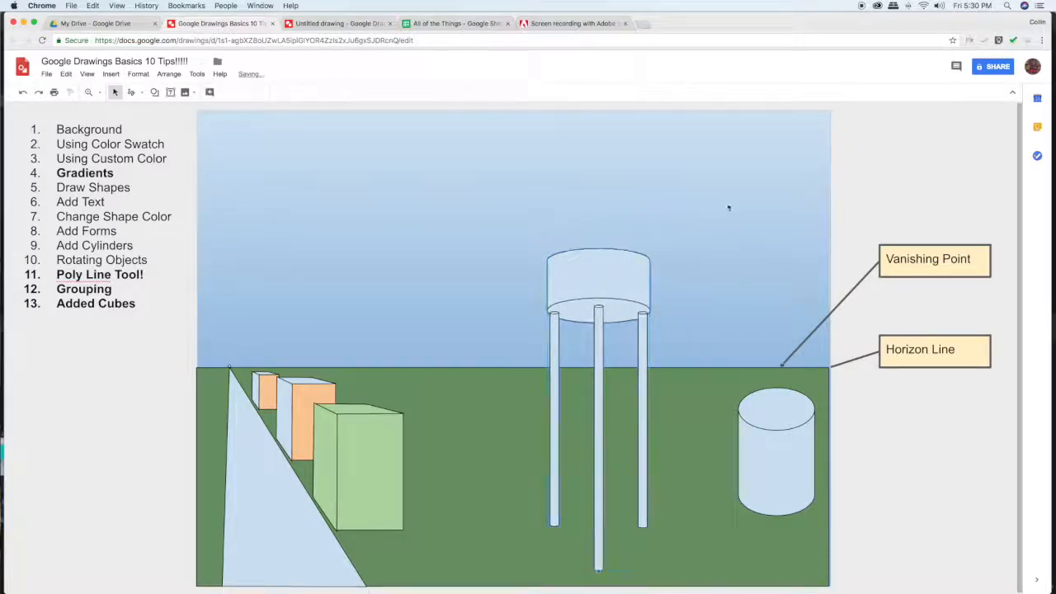
Step: Shrink the standalone ground cylinder and place it just below the horizon, between the water tower and the canvas's right edge
left_click_drag(806, 451, 721, 426)
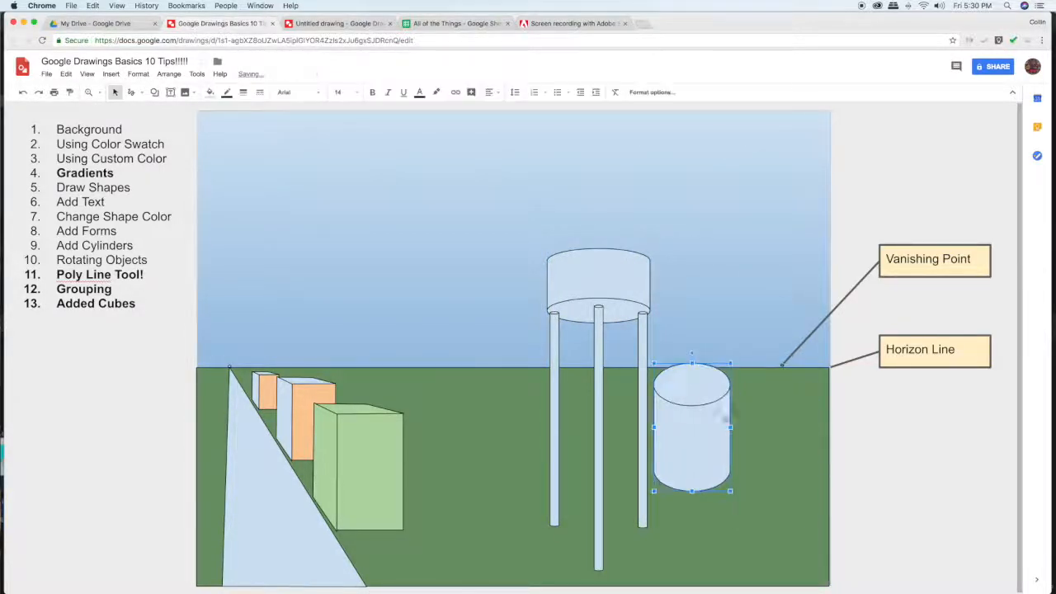
left_click_drag(733, 364, 786, 394)
left_click(811, 435)
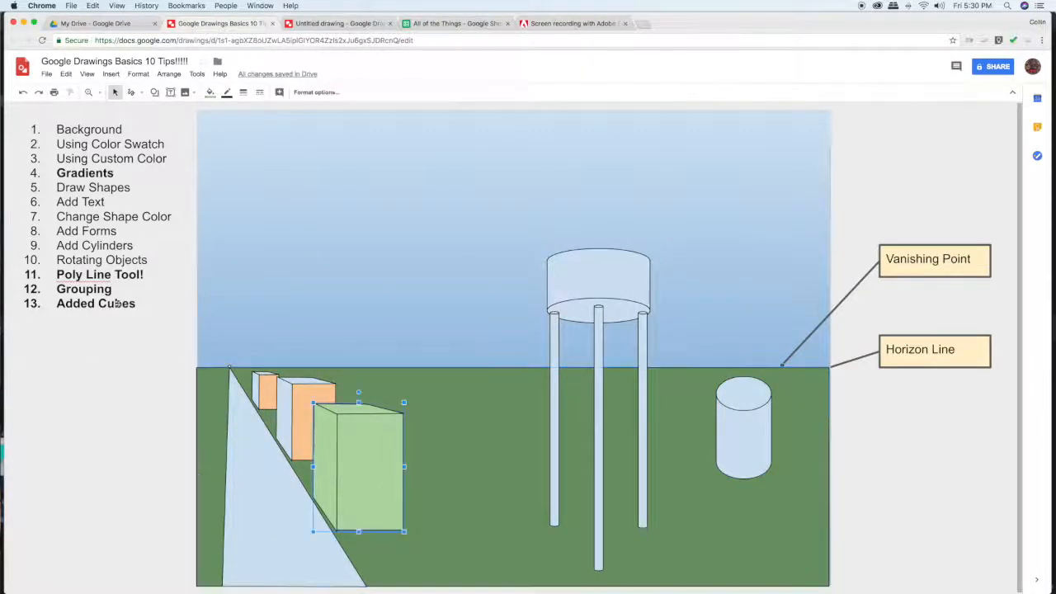
left_click(357, 453)
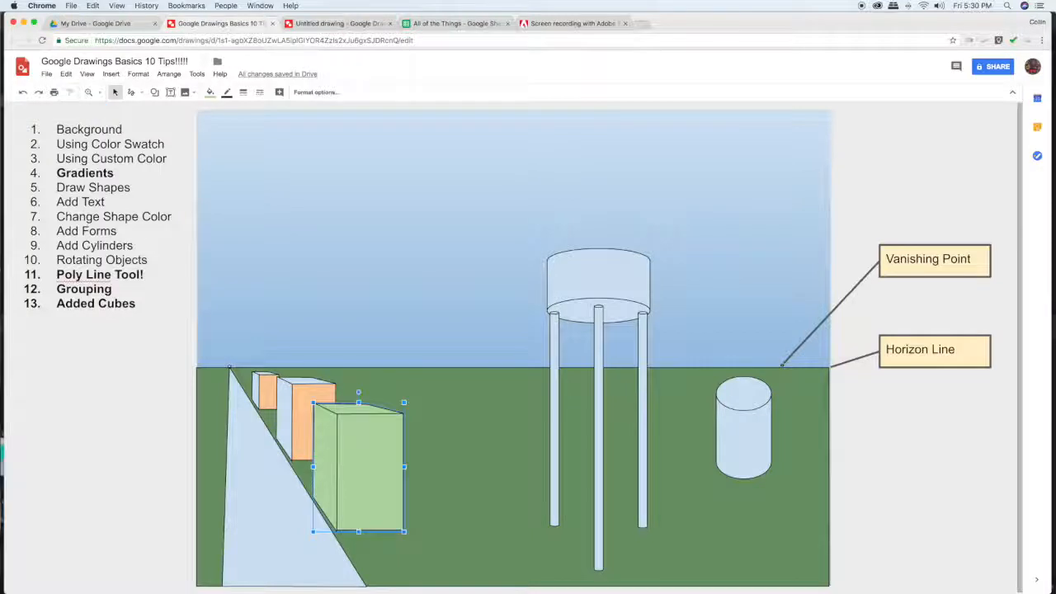
left_click(480, 488)
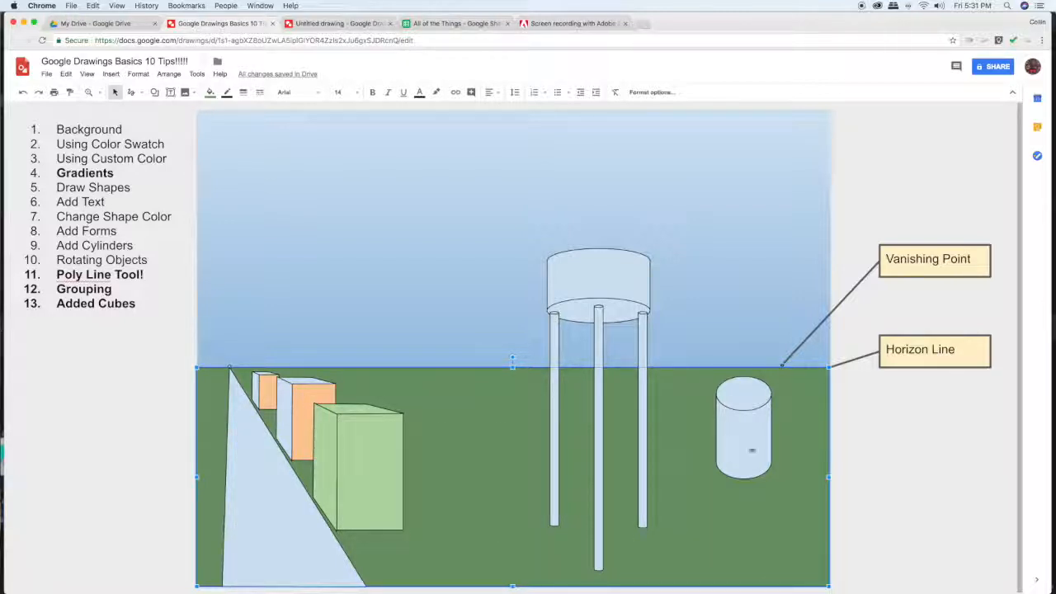
left_click(472, 301)
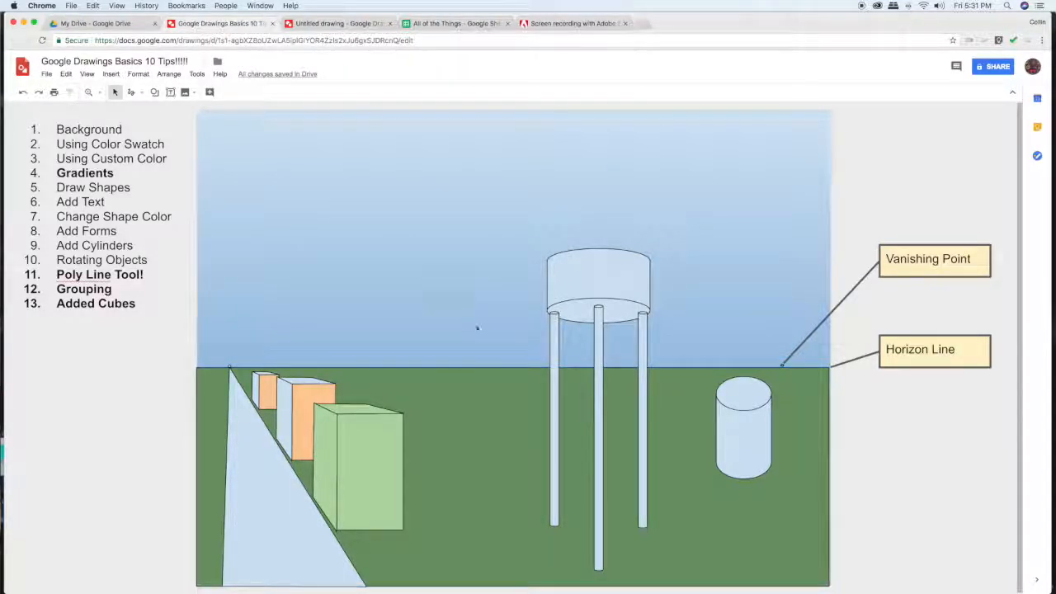